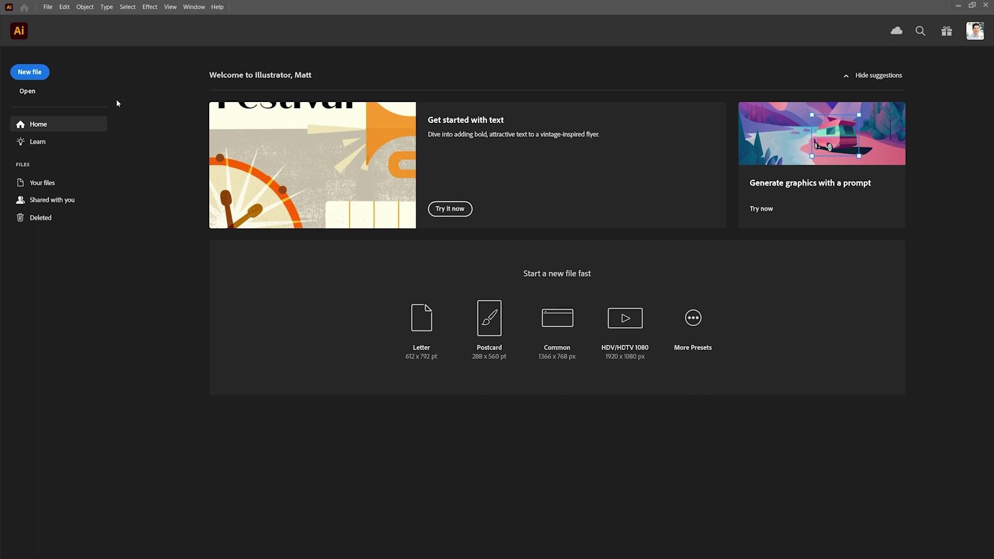
Open the Illustrator 101 Exercises.ai file from the Home screen
left_click(31, 96)
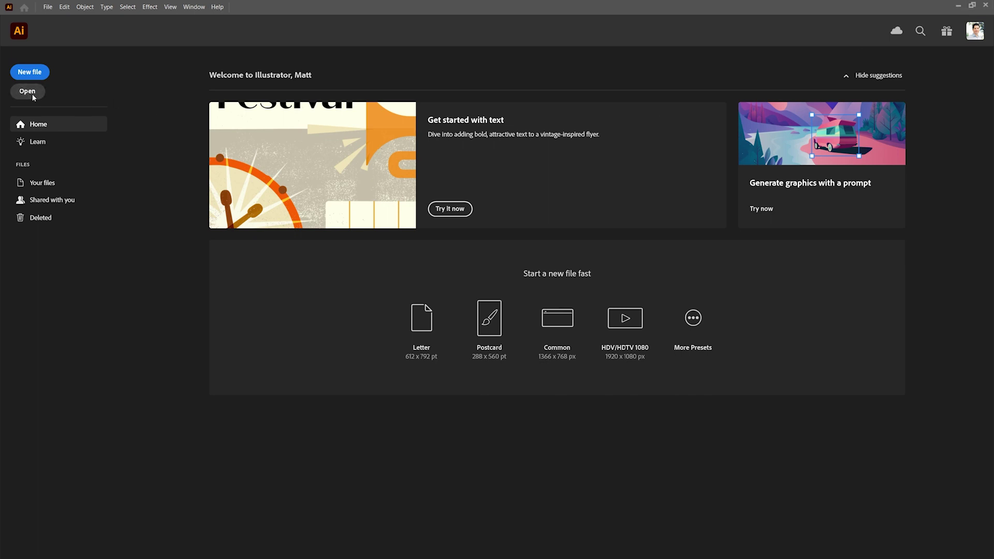
left_click(115, 148)
double_click(116, 147)
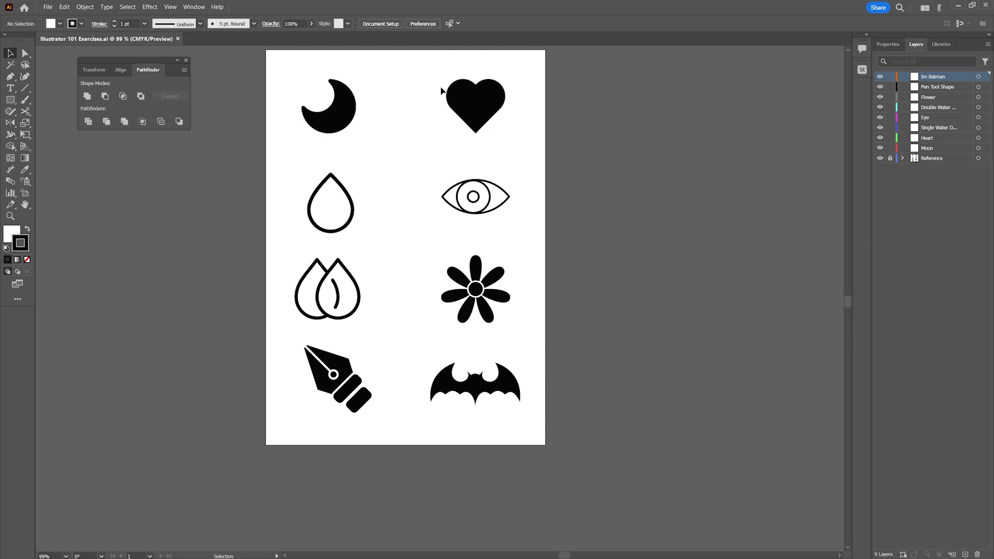
Close the floating Pathfinder panel and reset the Essentials workspace from the workspace switcher
left_click(186, 61)
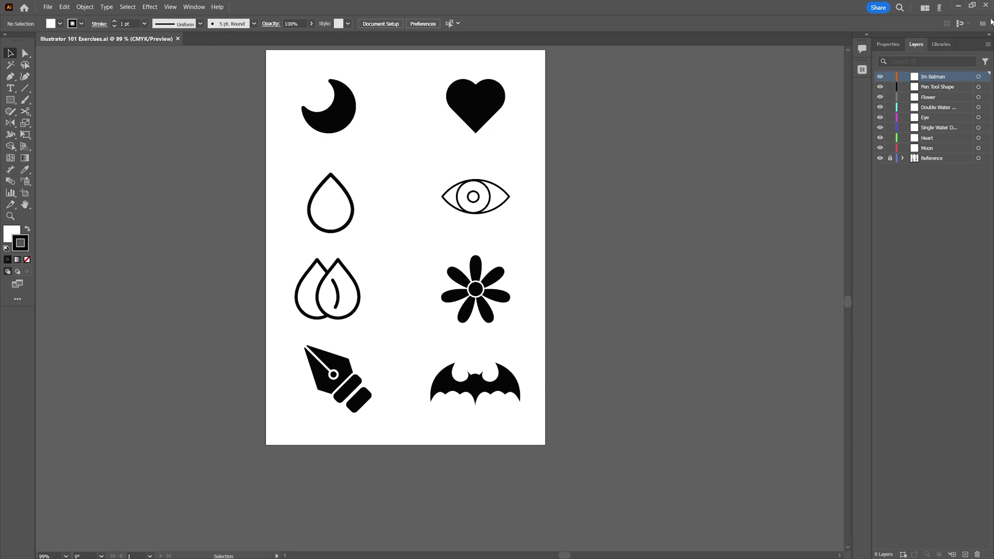
left_click(940, 8)
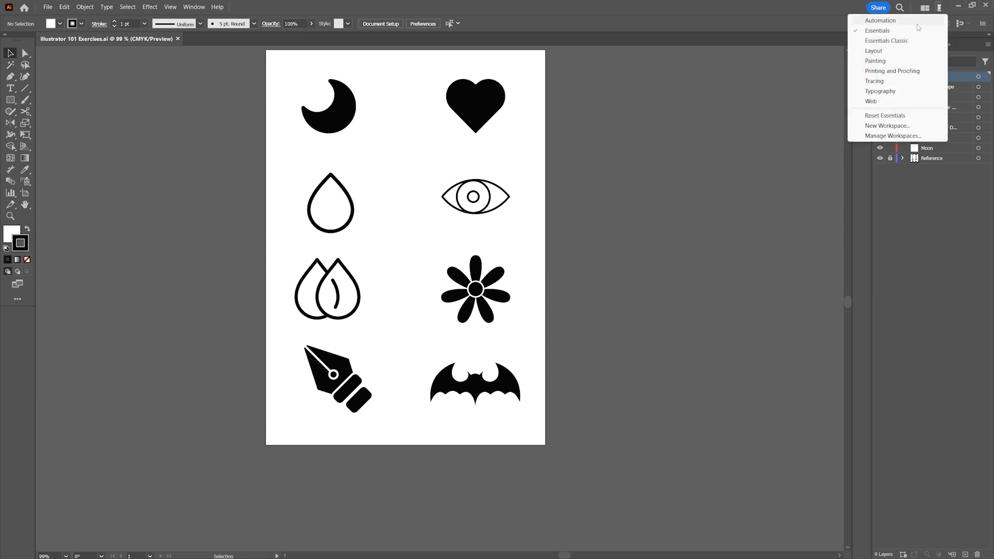
left_click(911, 114)
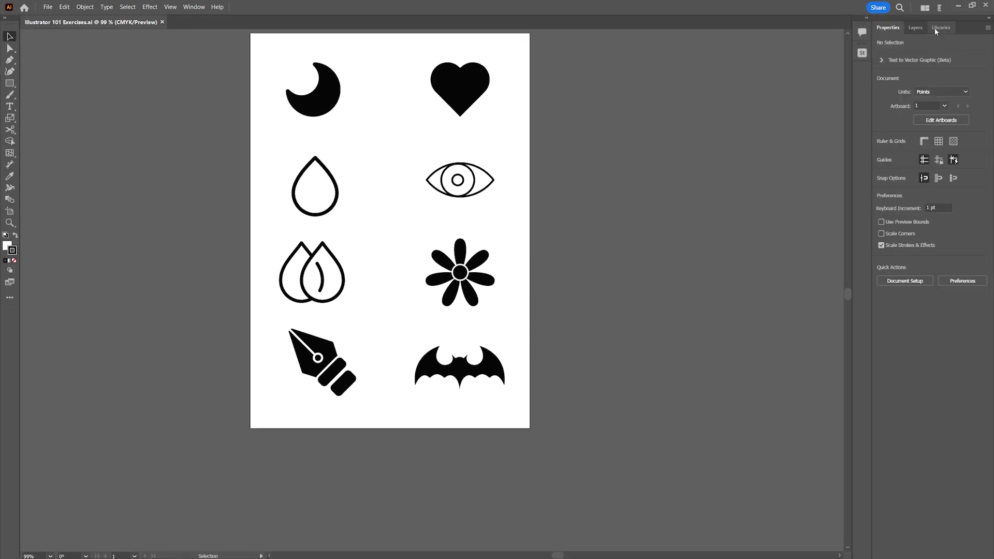
Reset Essentials again through Window > Workspace
left_click(197, 9)
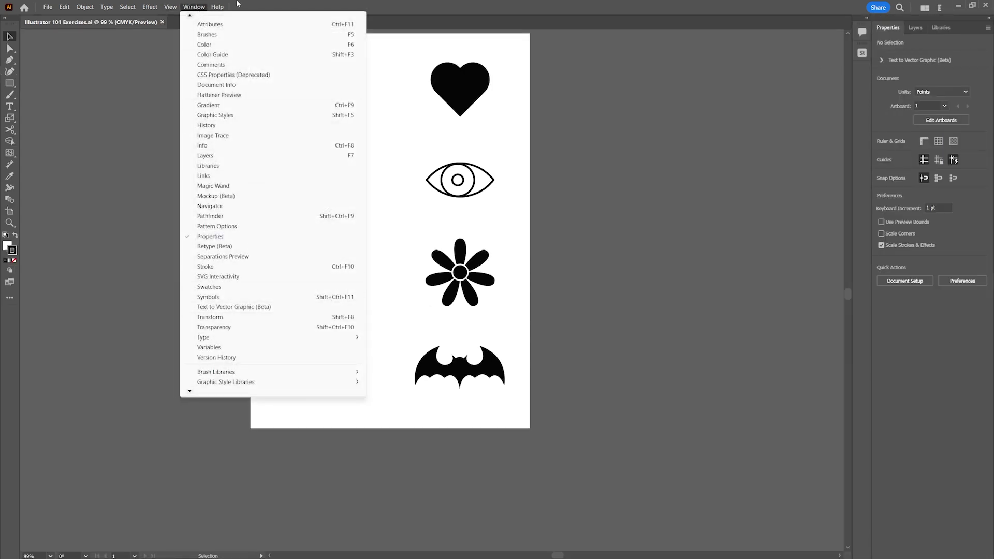
mouse_move(189, 15)
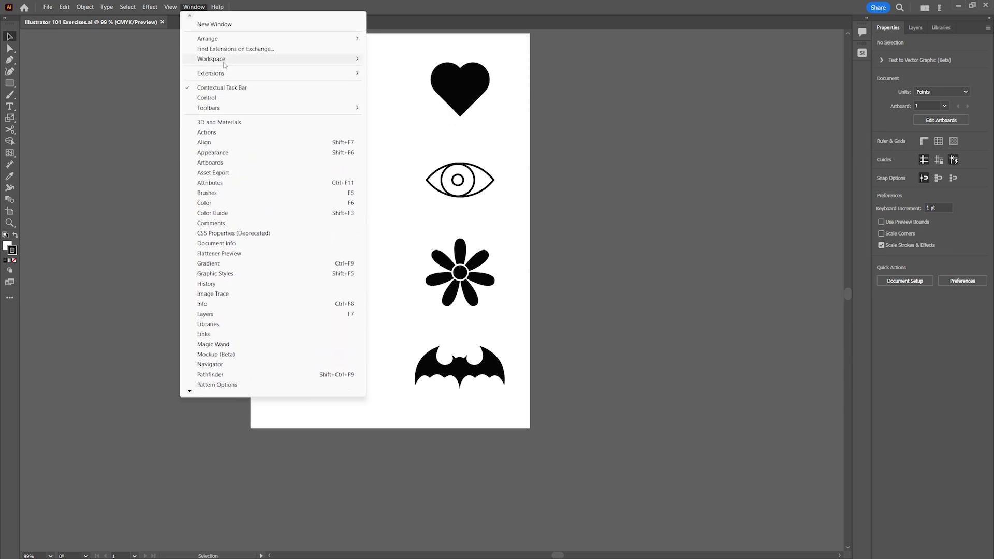
mouse_move(222, 59)
left_click(413, 155)
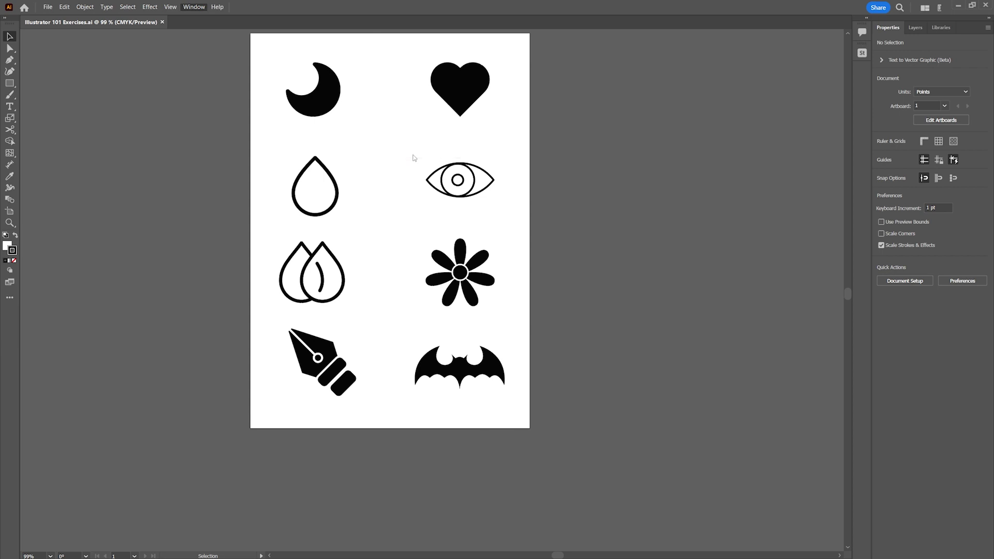
left_click(60, 8)
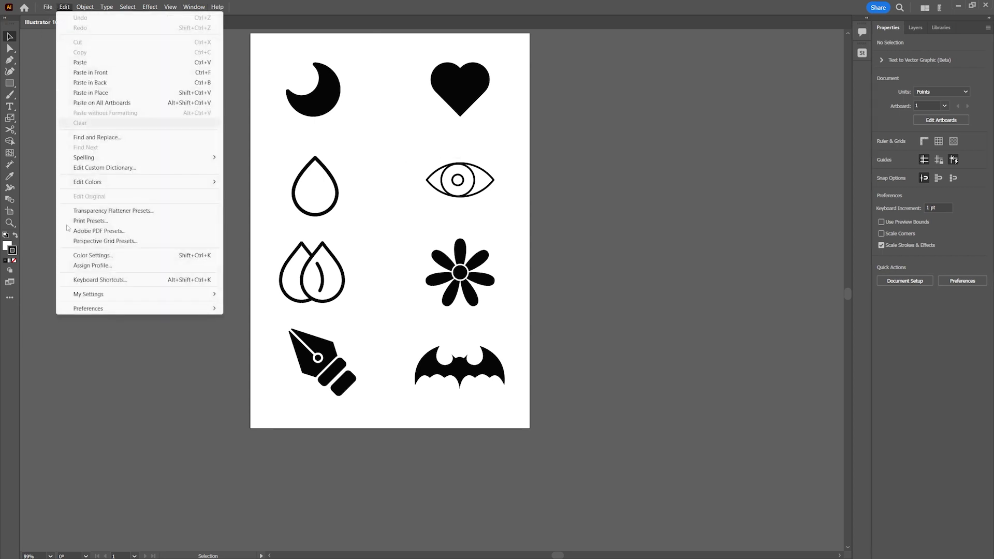
mouse_move(183, 310)
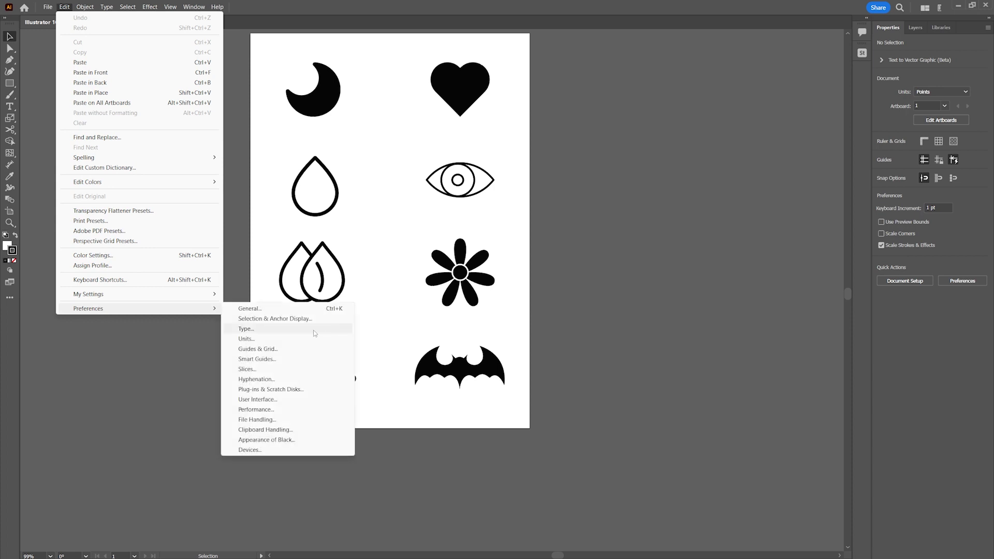
left_click(250, 308)
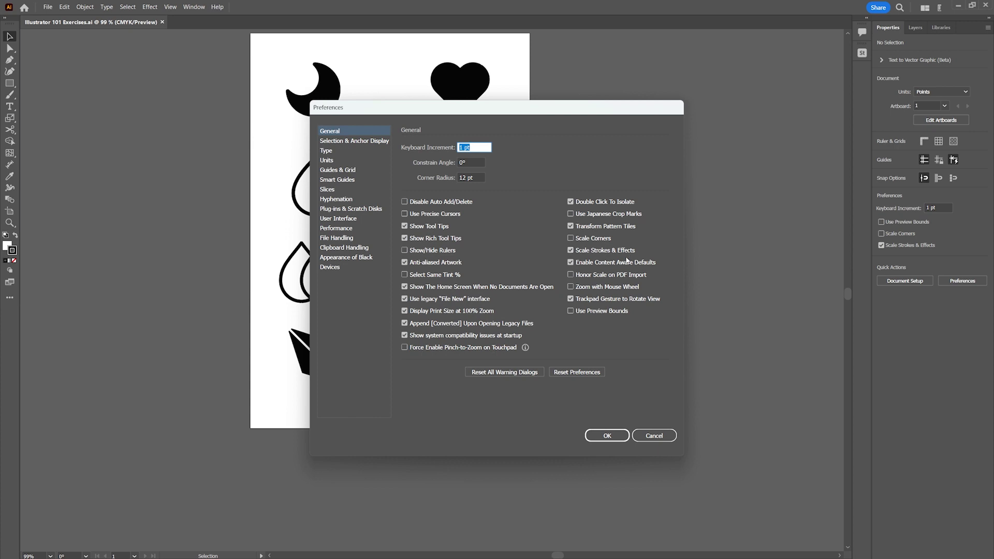
left_click(607, 436)
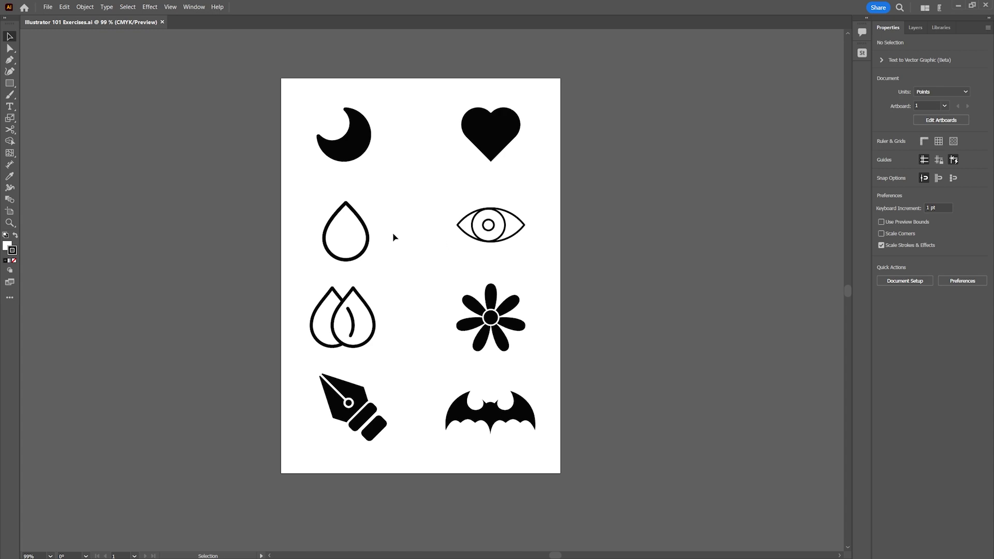
key("space")
left_click_drag(430, 187, 453, 194)
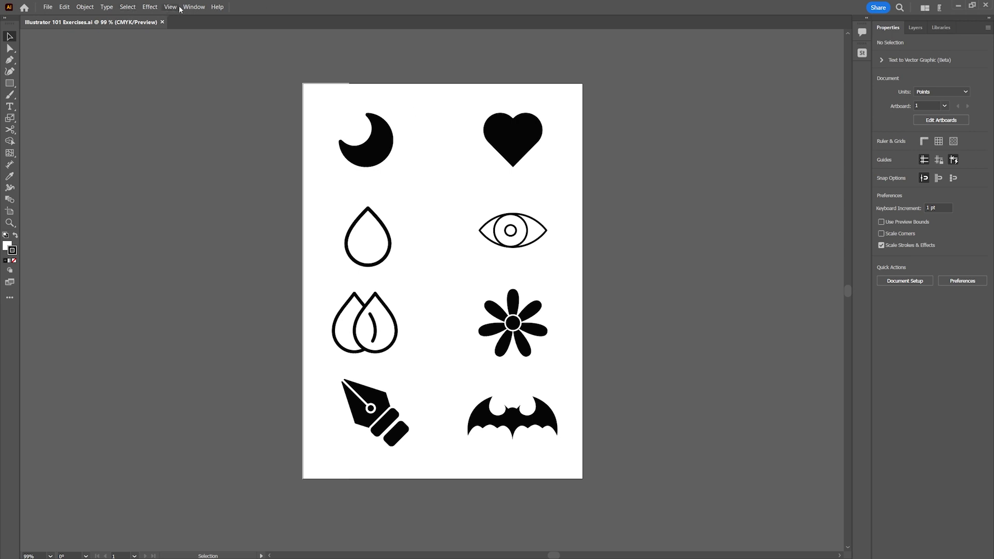
left_click(942, 120)
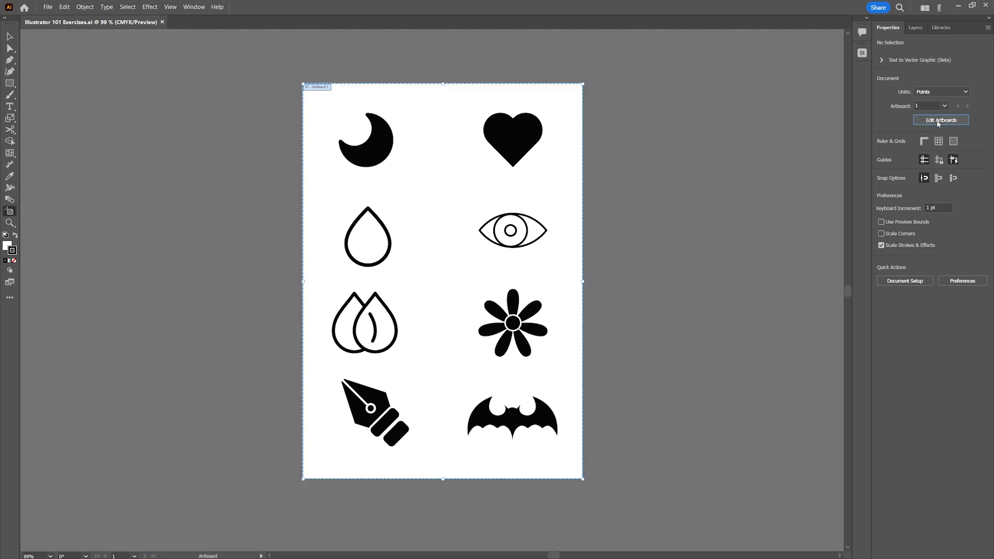
left_click_drag(641, 105, 803, 456)
left_click_drag(41, 93, 257, 374)
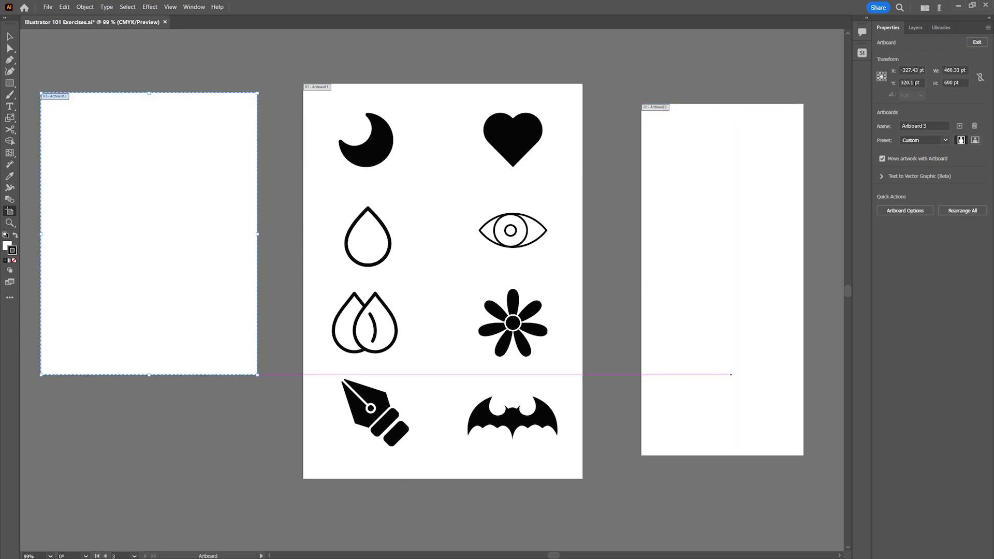
key("Delete")
key("Delete")
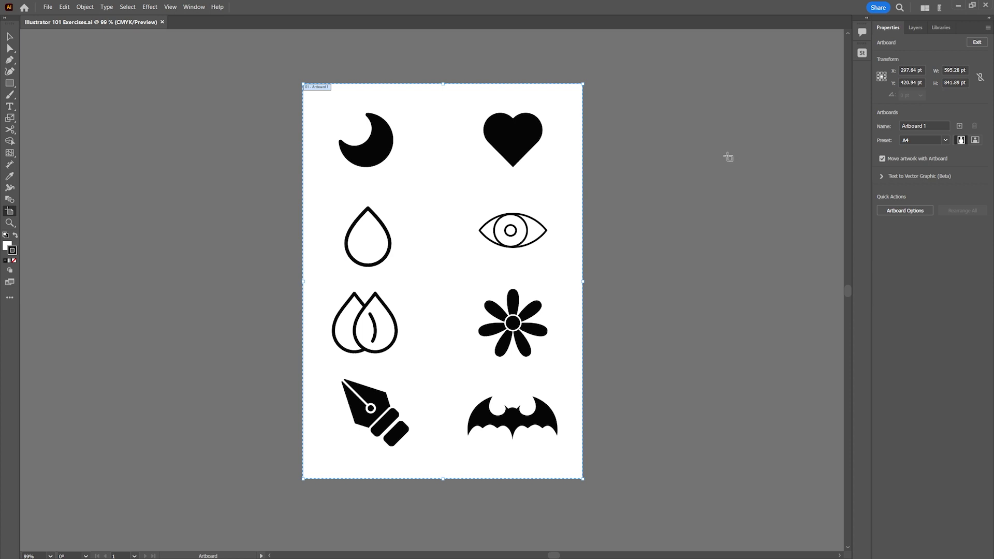
left_click(9, 36)
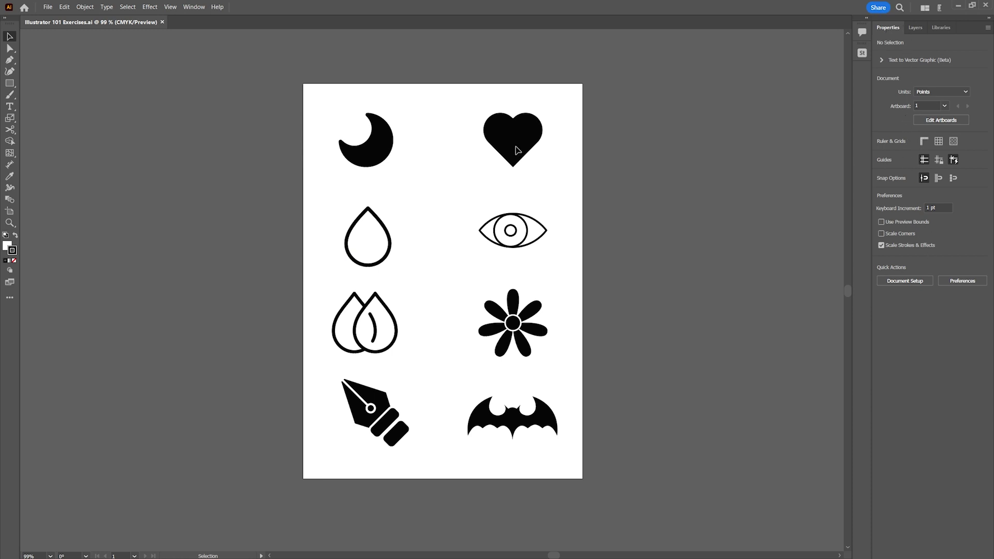
left_click(169, 7)
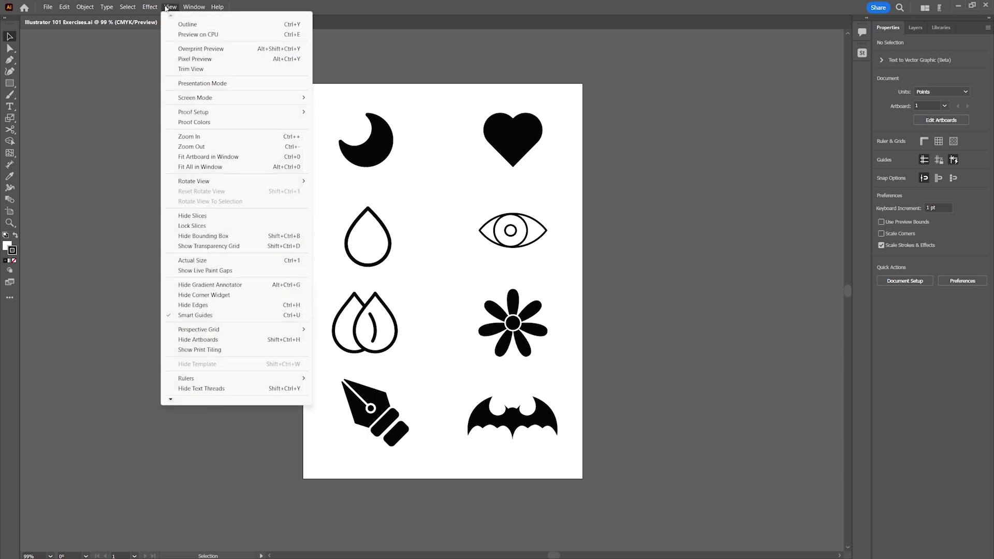
Show the Control bar, switch to the Advanced toolbar, and make Im Batman the active layer
mouse_move(194, 6)
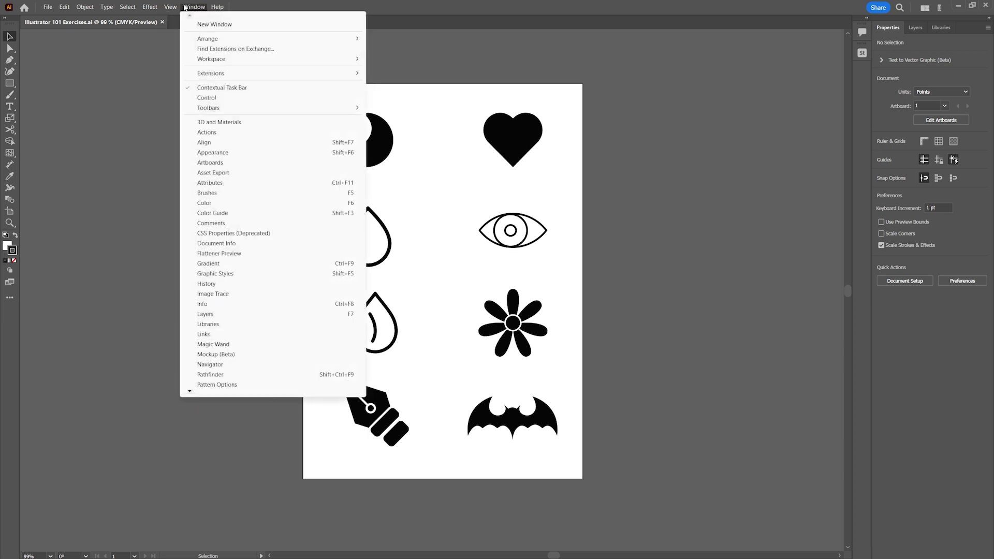
left_click(207, 97)
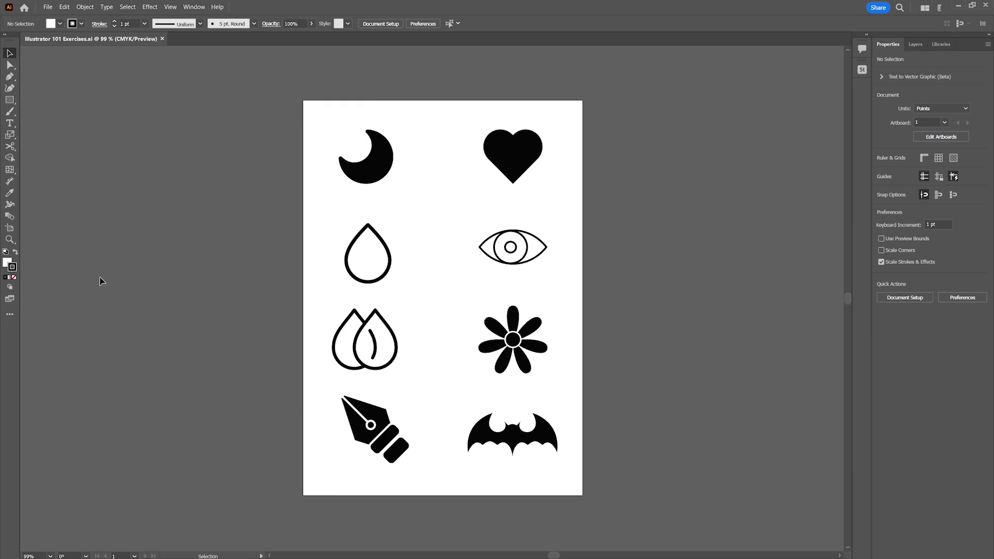
left_click(189, 7)
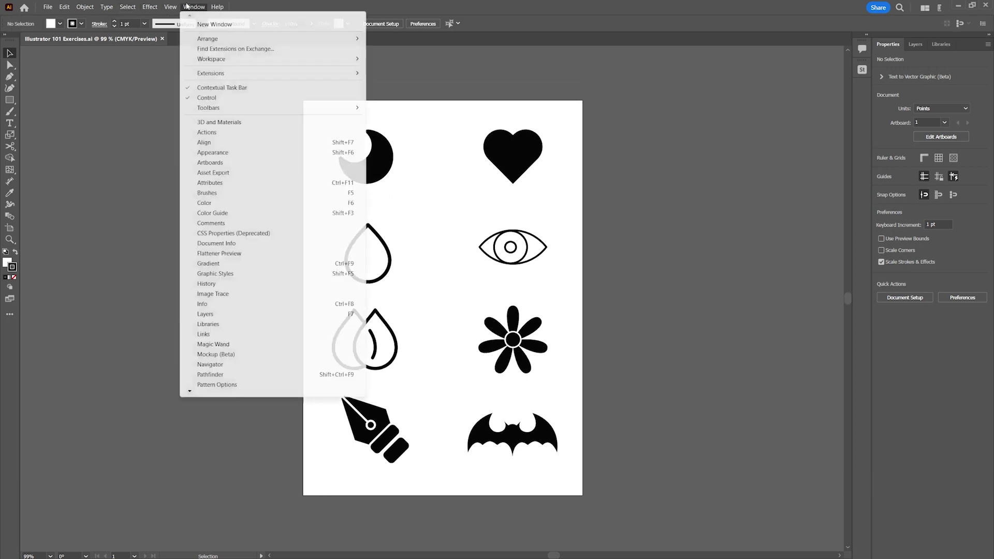
mouse_move(321, 108)
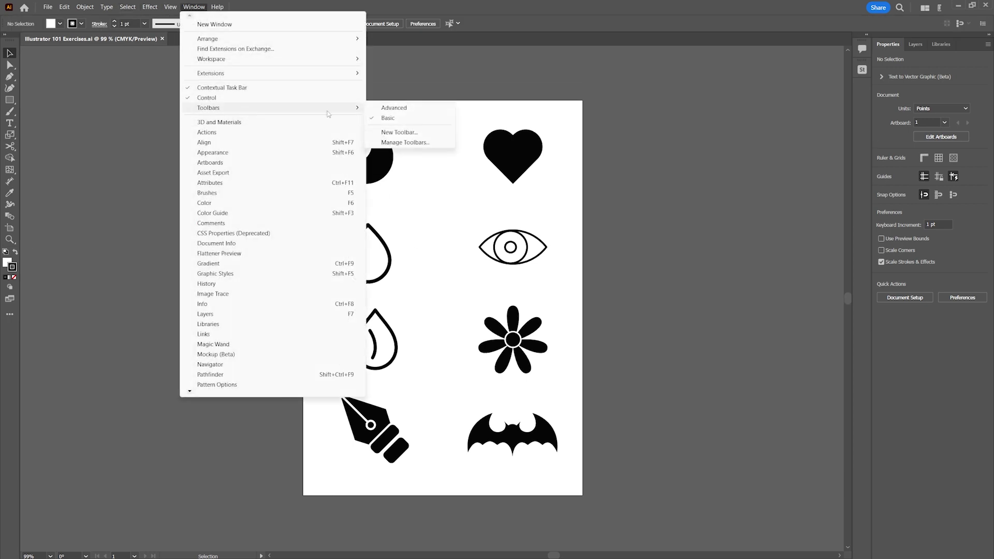
left_click(395, 108)
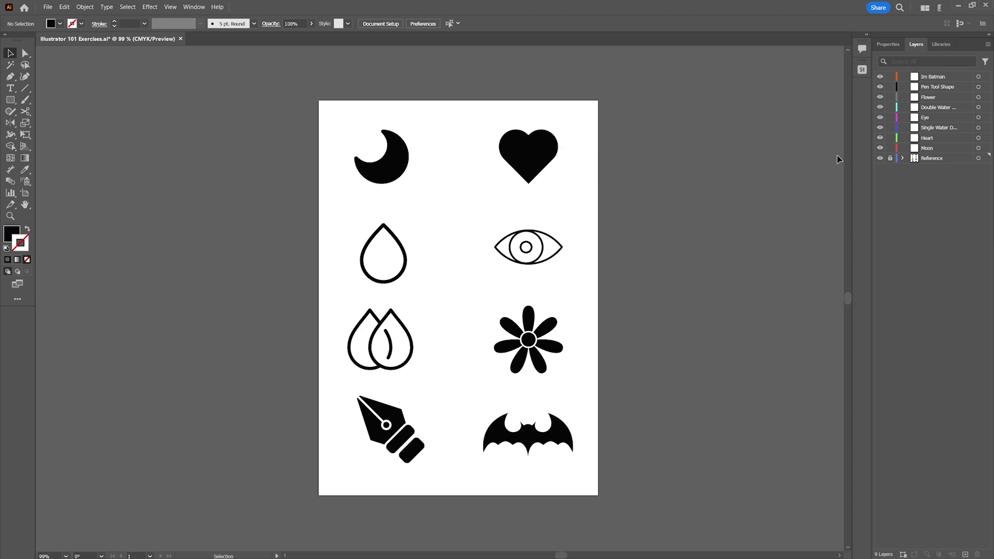
left_click(937, 78)
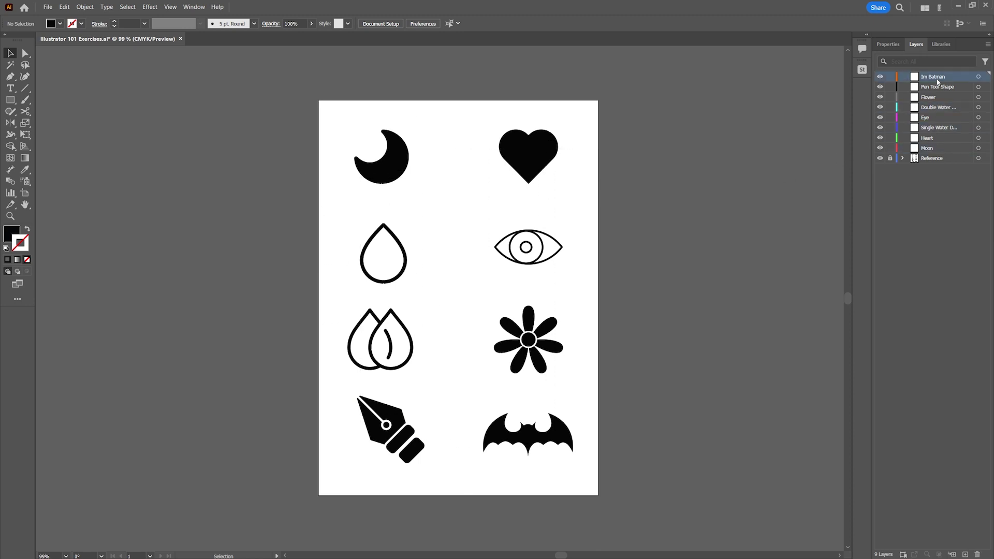
Expand the Reference layer and its group to inspect the contents, then collapse them
left_click(903, 158)
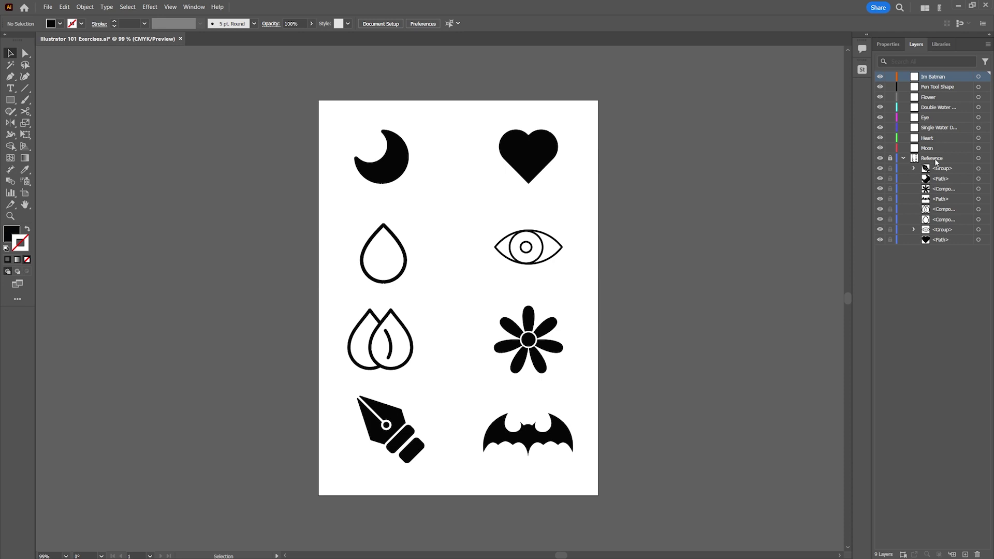
left_click(913, 229)
left_click(915, 229)
left_click(904, 158)
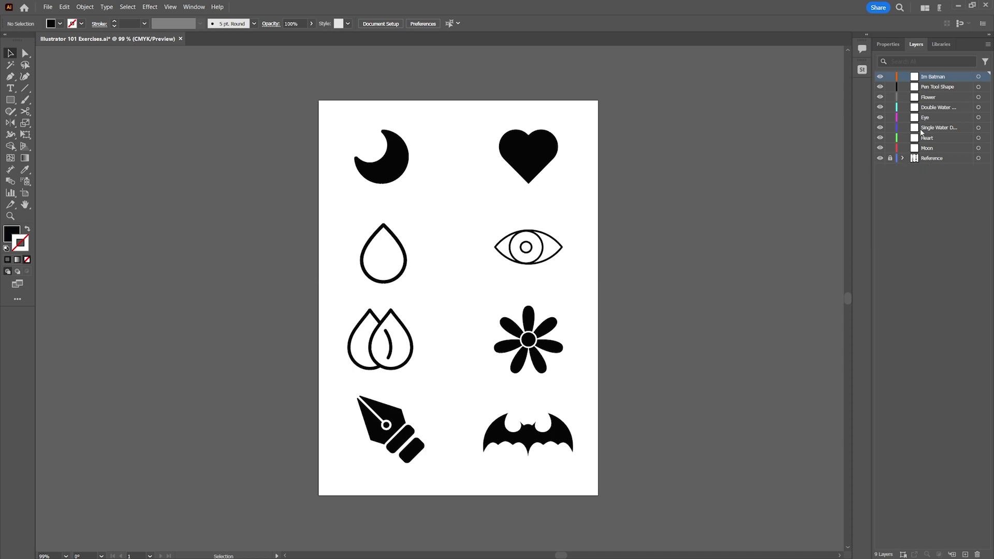
Lock all exercise layers except Moon, hide Heart through Im Batman, and target Moon
left_click_drag(890, 77, 890, 157)
left_click_drag(890, 78, 891, 138)
left_click_drag(890, 76, 886, 151)
left_click(890, 148)
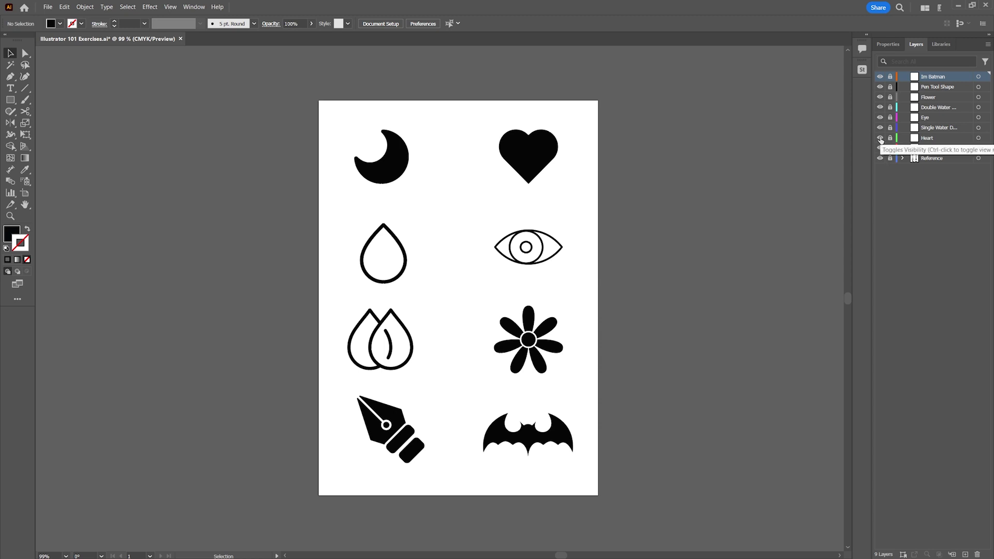
left_click_drag(881, 140, 880, 76)
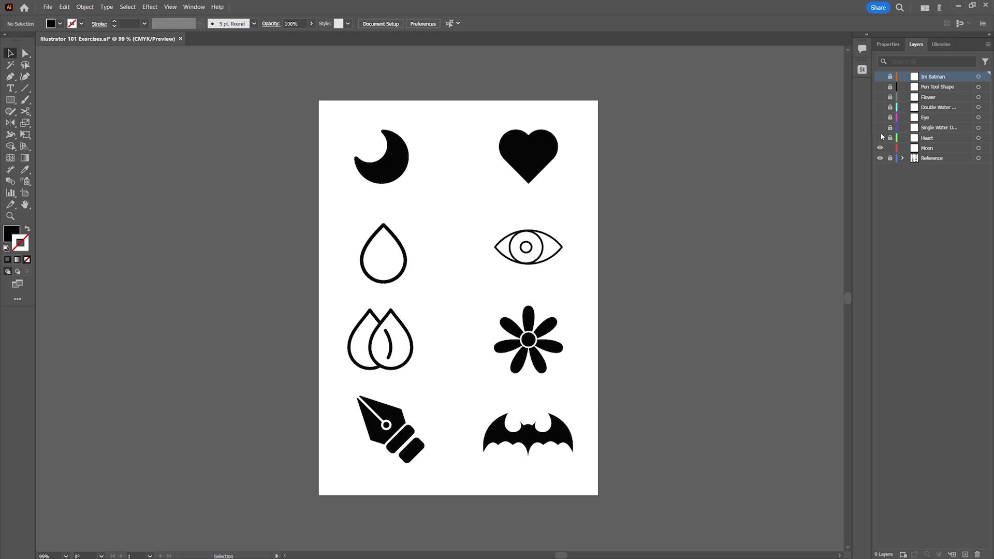
left_click(979, 149)
left_click(927, 151)
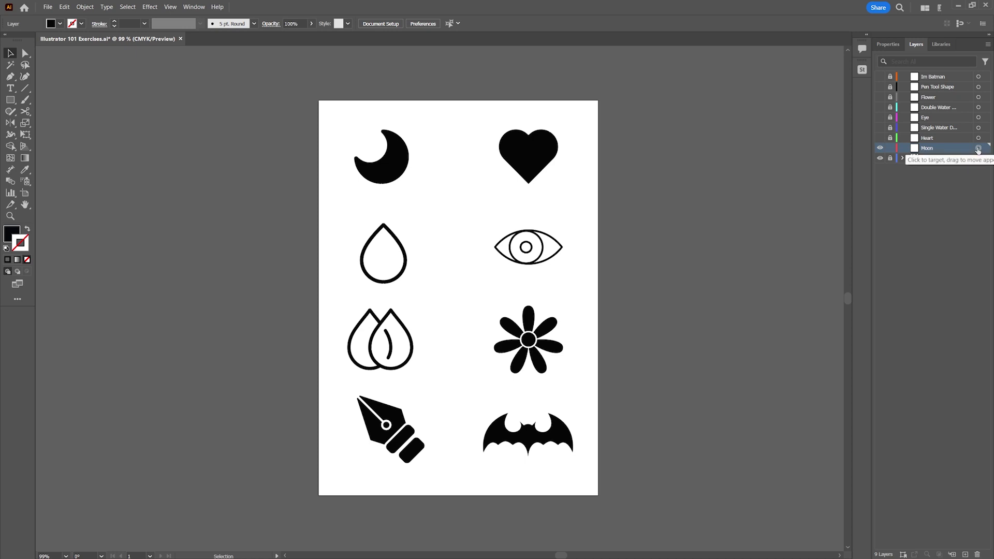
key("z")
scroll(466, 280, "up", 3)
left_click(429, 321)
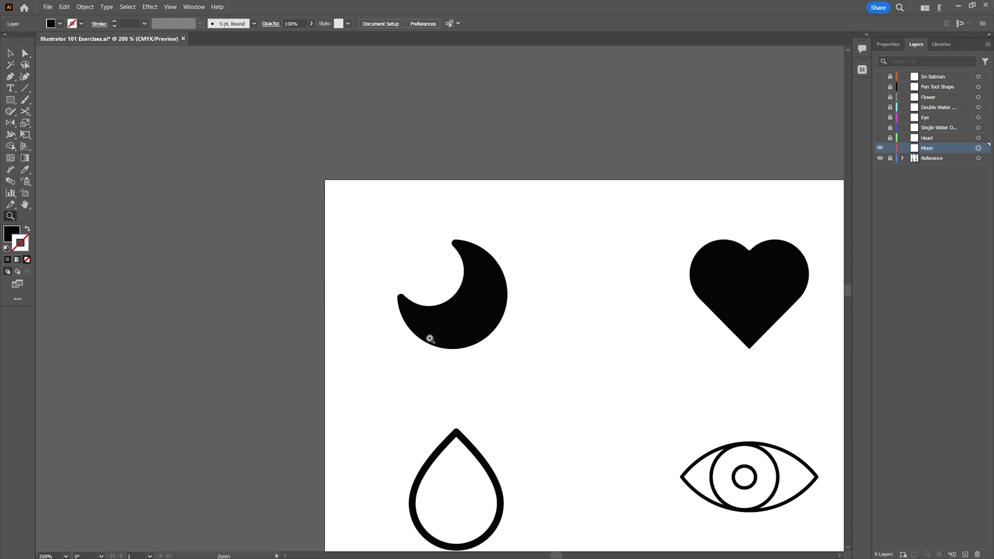
left_click(430, 339)
left_click(470, 216)
left_click_drag(486, 233, 419, 228)
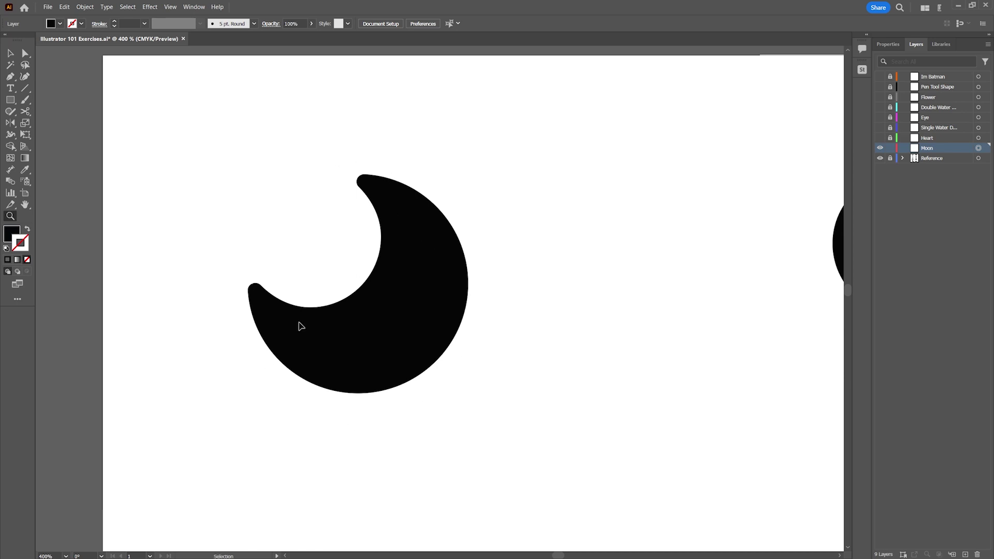
key("ctrl+y")
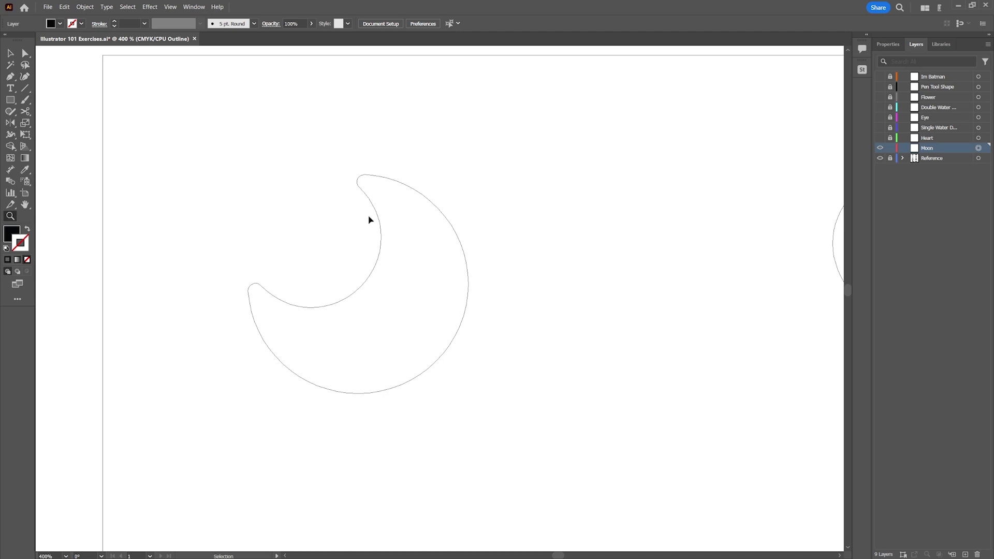
key("ctrl+y")
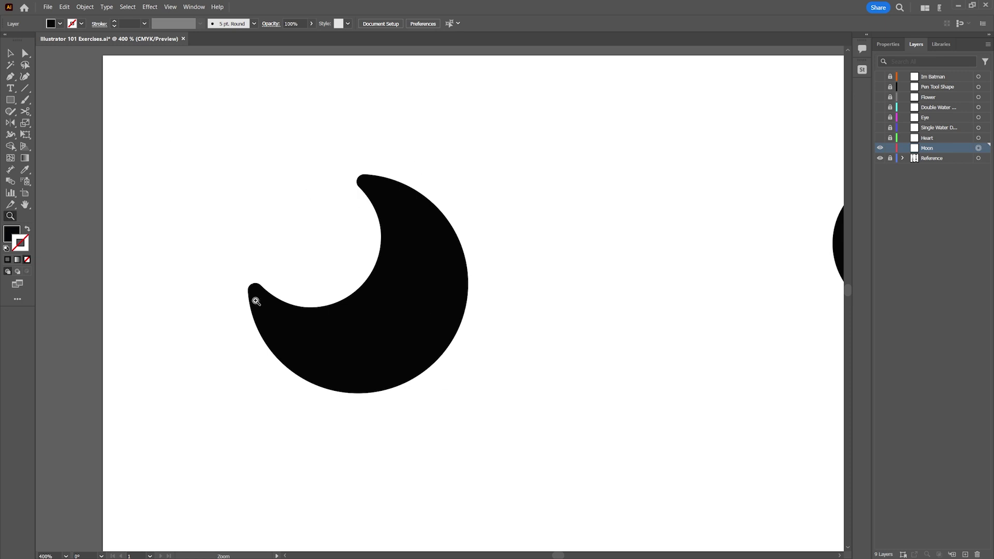
left_click(10, 100)
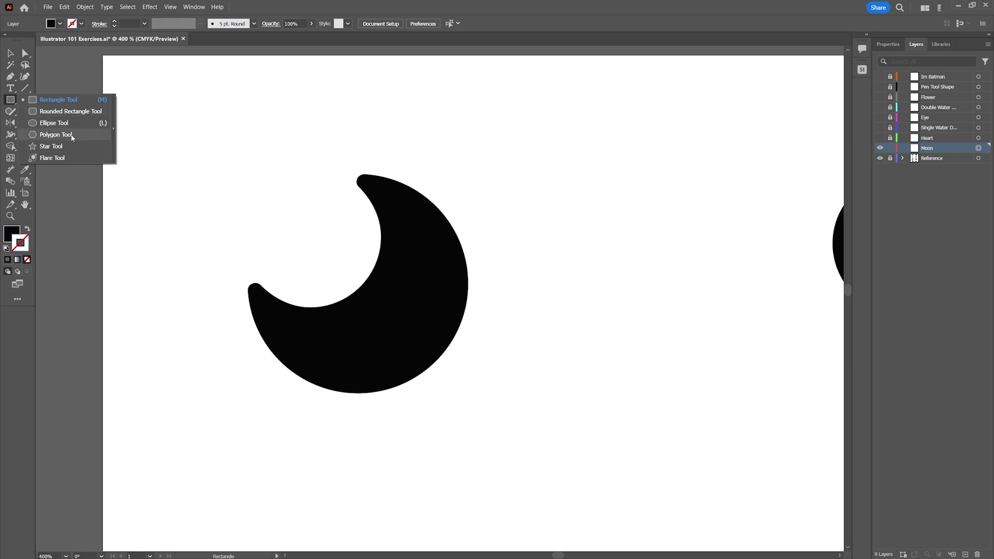
Draw a circle with the Ellipse tool matching the moon's size, about 112.5 pt
left_click(10, 100)
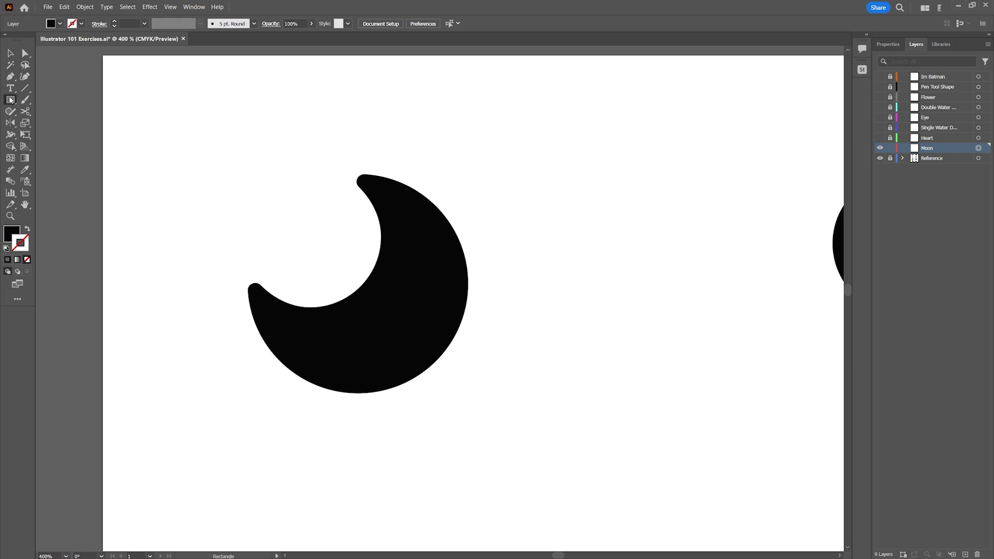
left_click(8, 103)
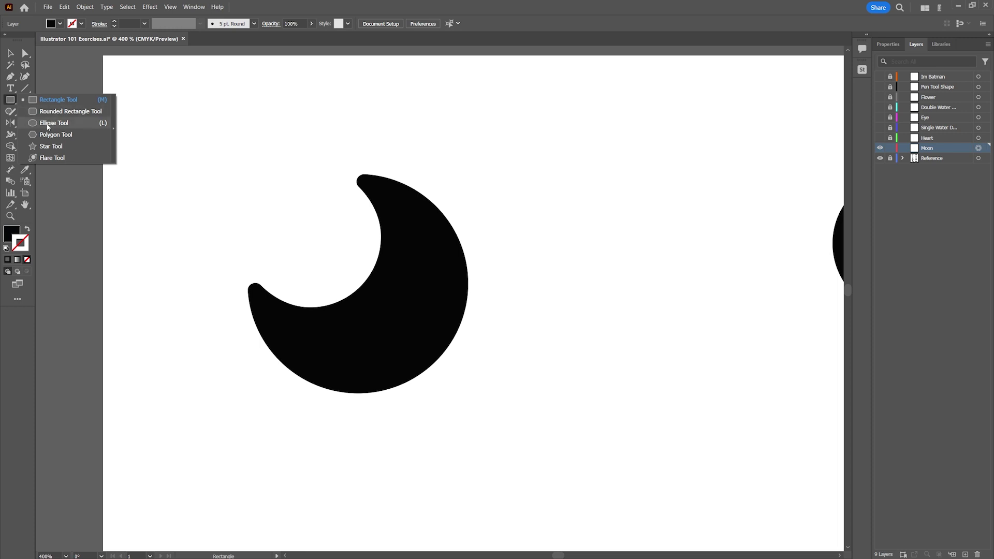
left_click(47, 124)
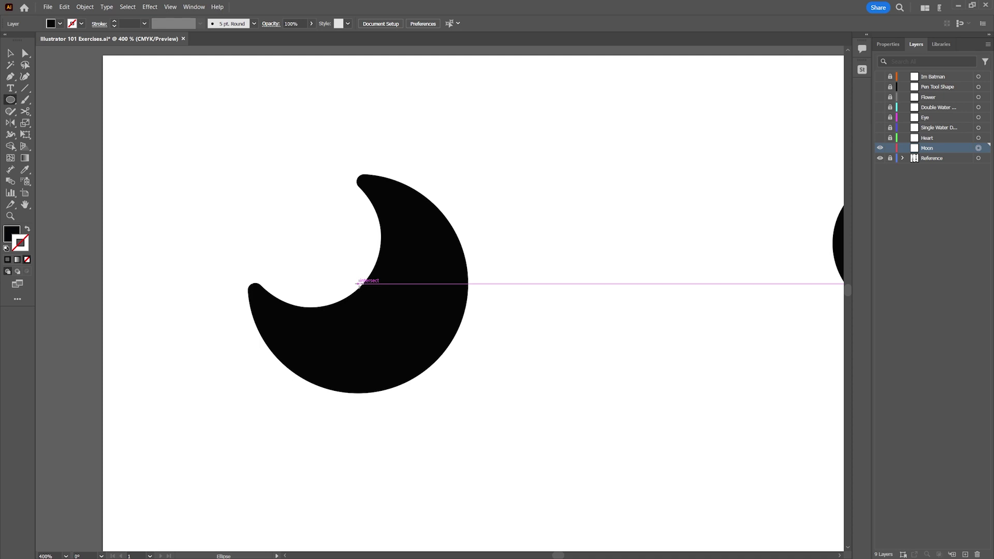
mouse_move(359, 283)
left_mouse_down()
mouse_move(429, 364)
mouse_move(560, 466)
mouse_move(572, 492)
left_mouse_up()
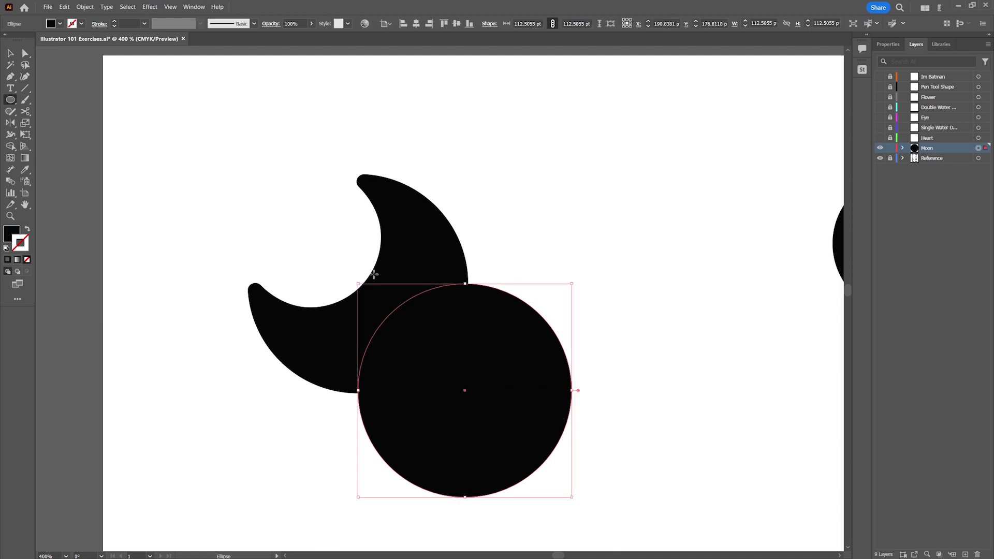
left_click_drag(531, 370, 161, 151)
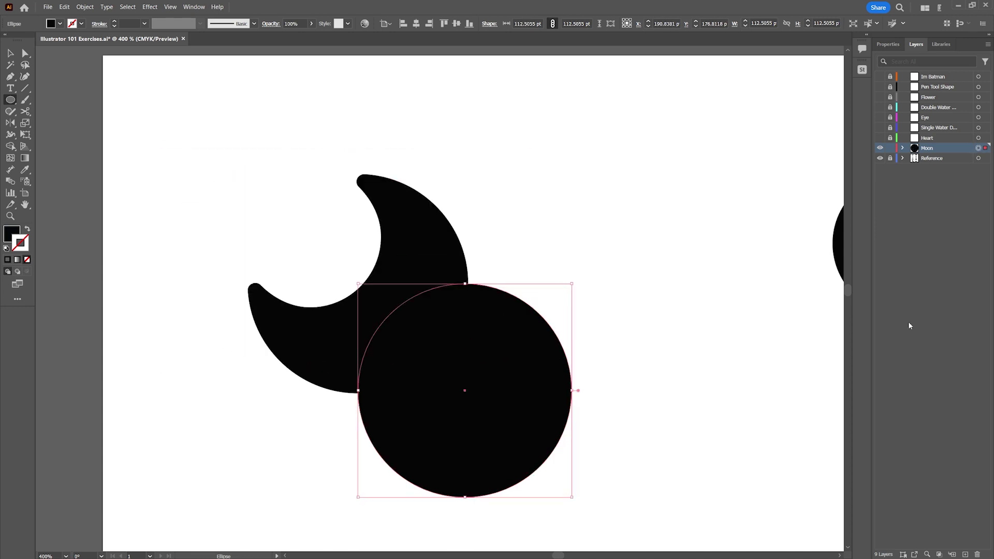
Test reshaping the circle into an egg with Direct Selection, undo it, then reposition the circle
left_click(25, 53)
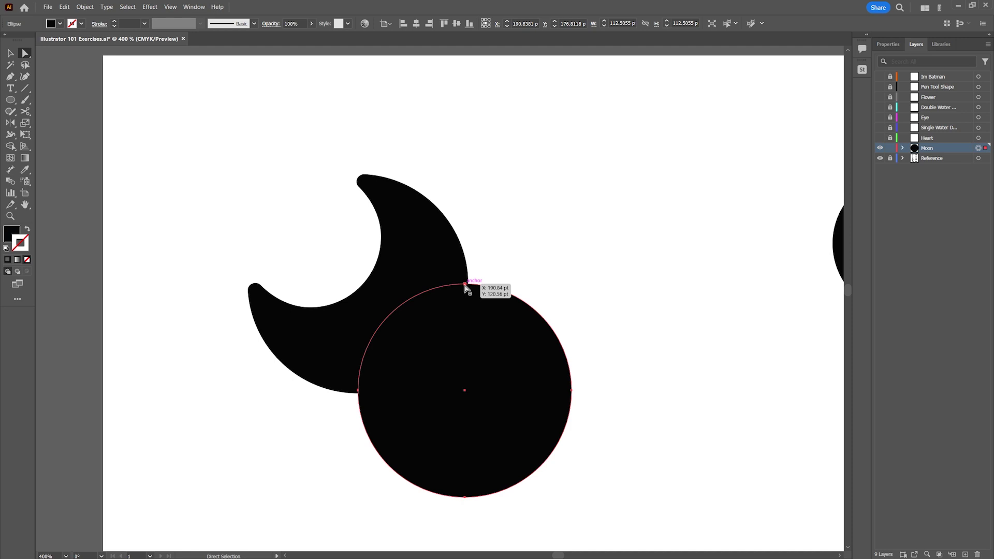
left_click_drag(466, 284, 465, 152)
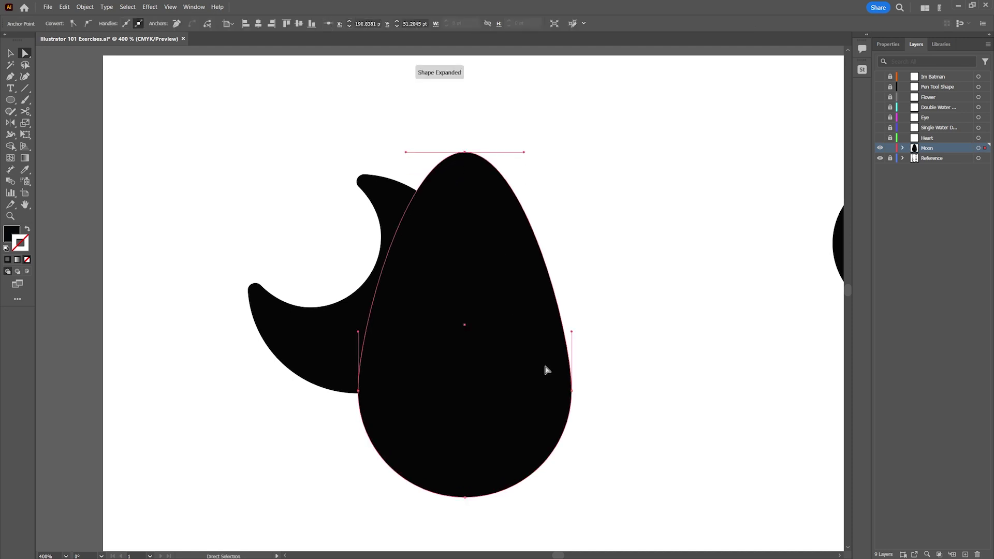
left_click_drag(571, 331, 666, 345)
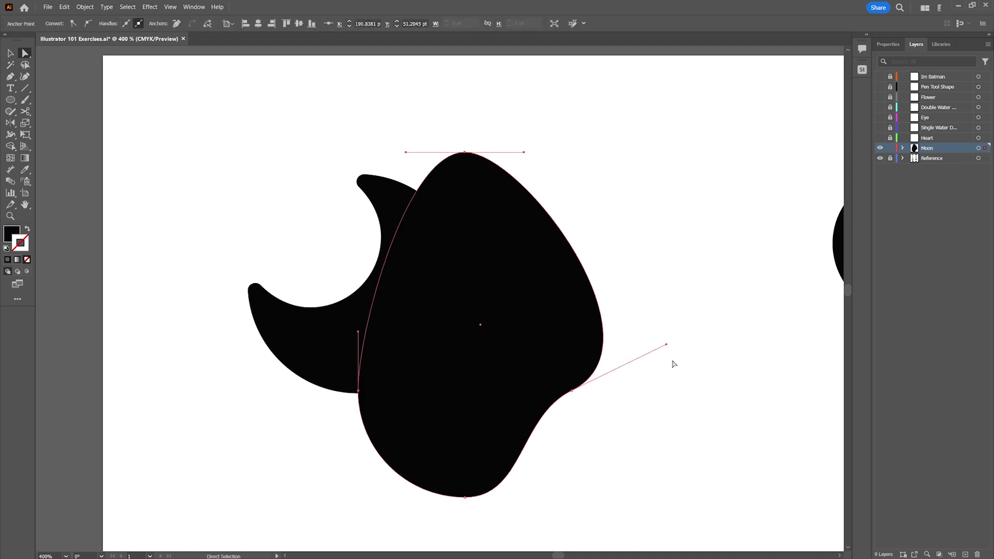
key("ctrl+z")
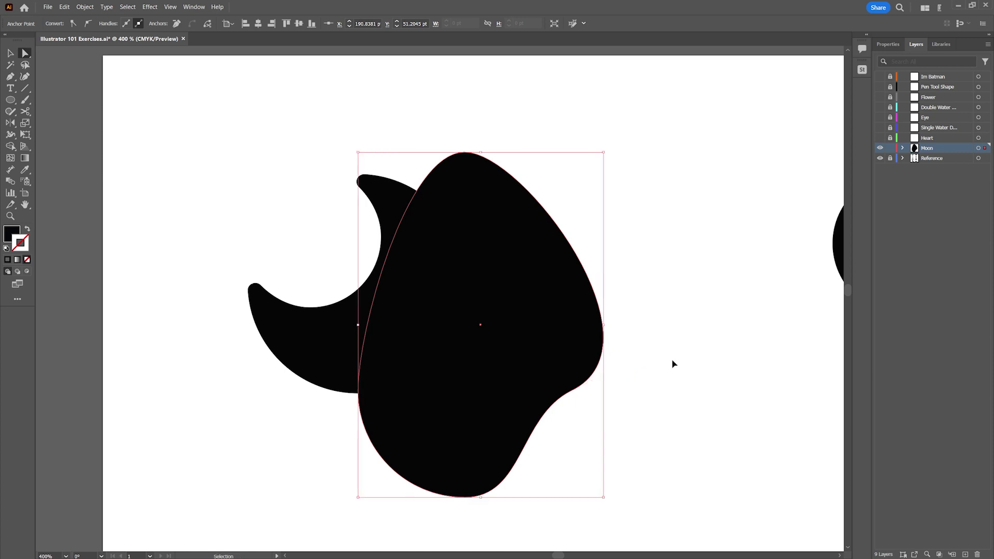
key("ctrl+z")
left_click(10, 53)
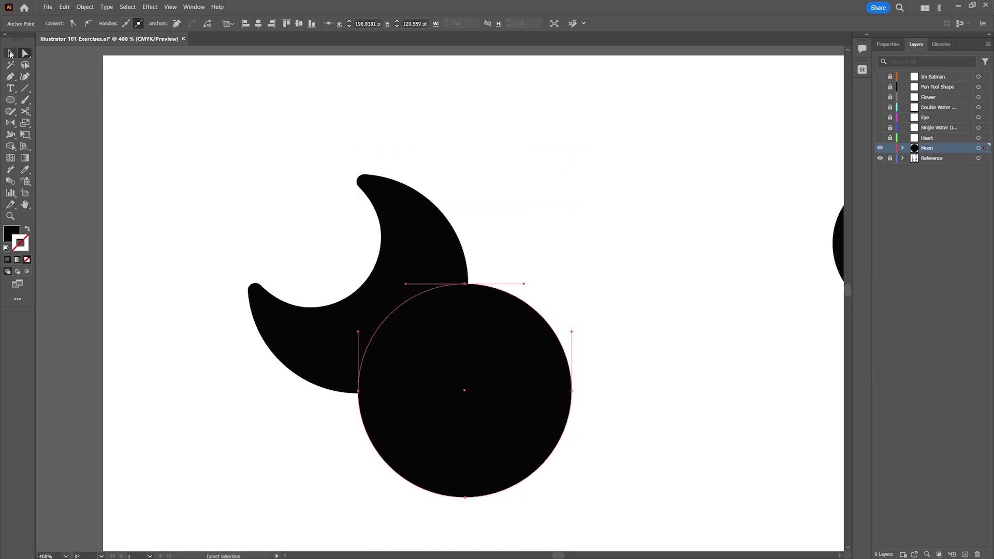
left_click_drag(506, 390, 672, 296)
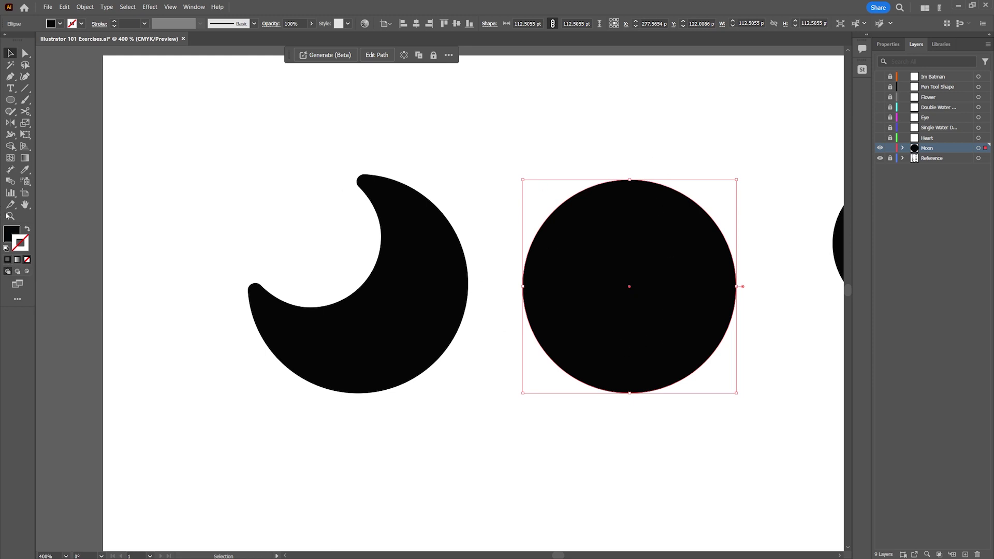
Give the circle a light blue fill in the Color Picker
double_click(11, 234)
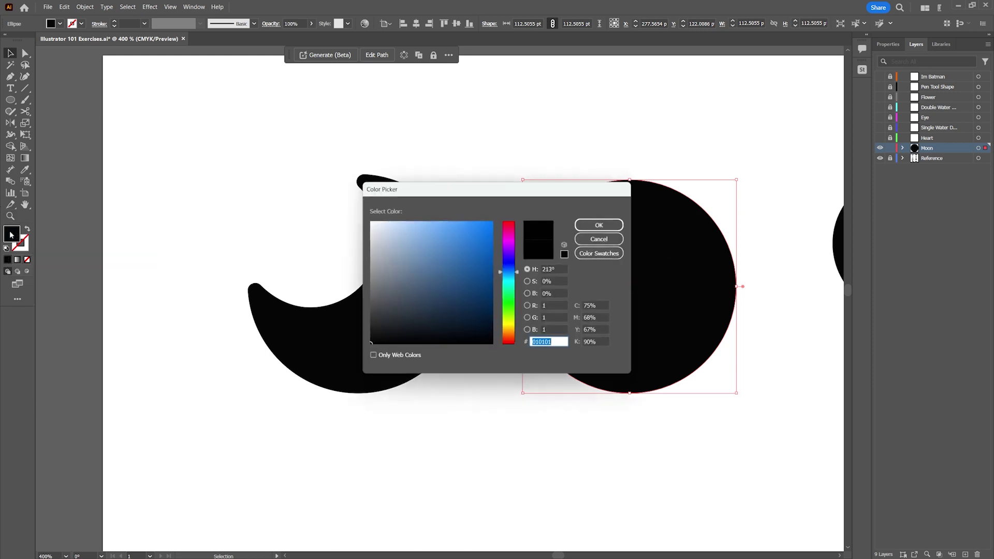
left_click(477, 268)
left_click_drag(478, 268, 492, 224)
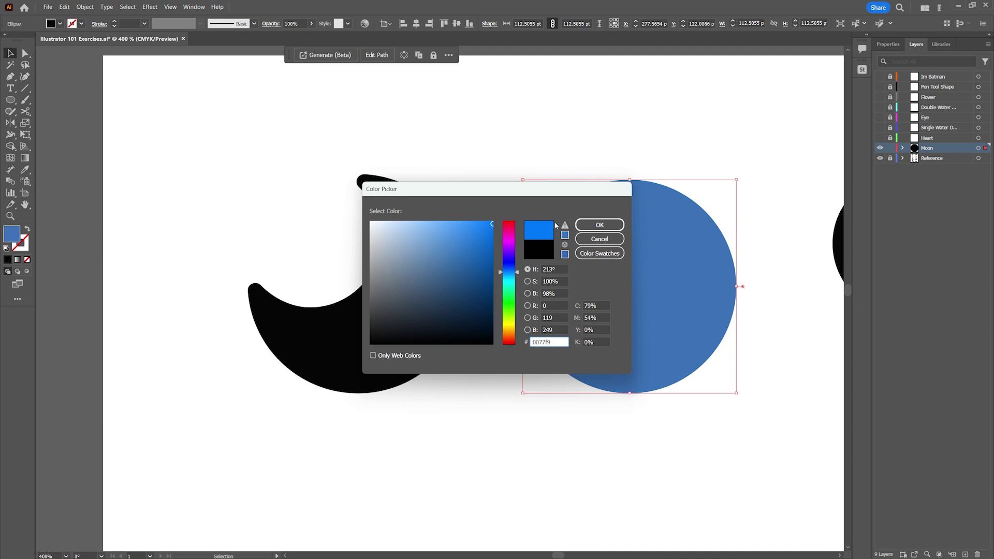
left_click(614, 228)
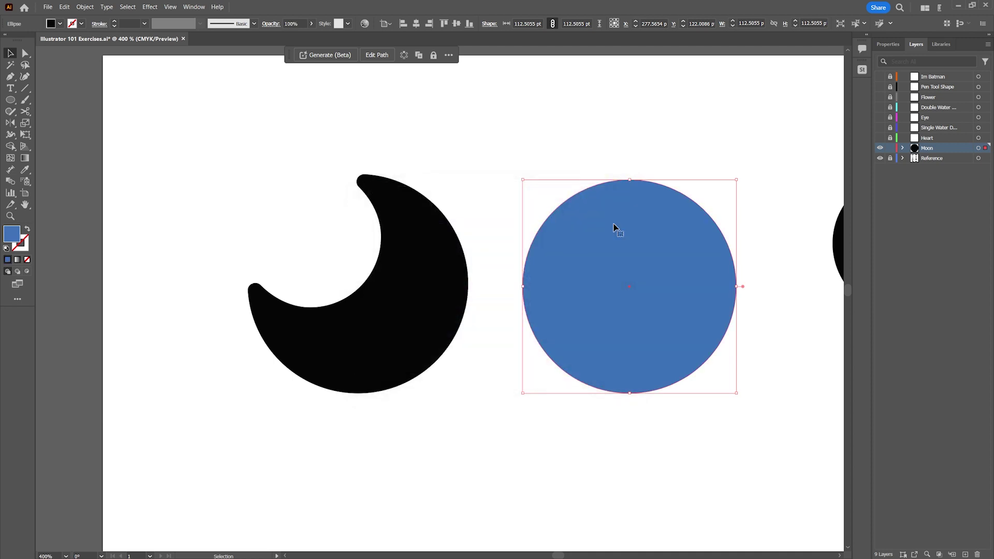
left_click(28, 230)
left_click(28, 230)
left_click(28, 230)
left_click(28, 231)
Enlarge the blue circle to about 118 pt and place it beside the moon
mouse_move(585, 290)
left_mouse_down()
mouse_move(328, 279)
mouse_move(320, 290)
left_mouse_up()
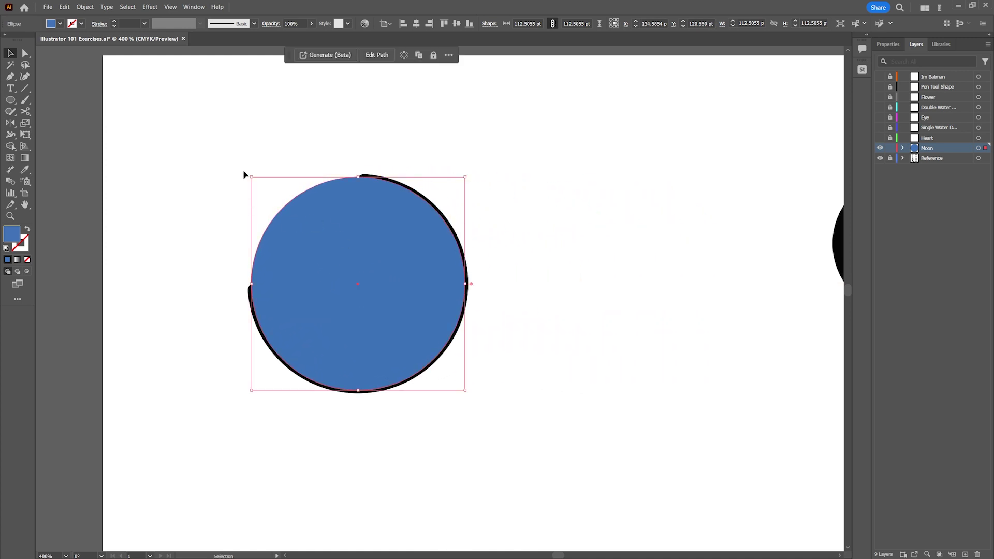
left_click_drag(250, 177, 138, 173)
key("ctrl+z")
left_click_drag(463, 388, 469, 393)
left_click_drag(389, 293, 665, 300)
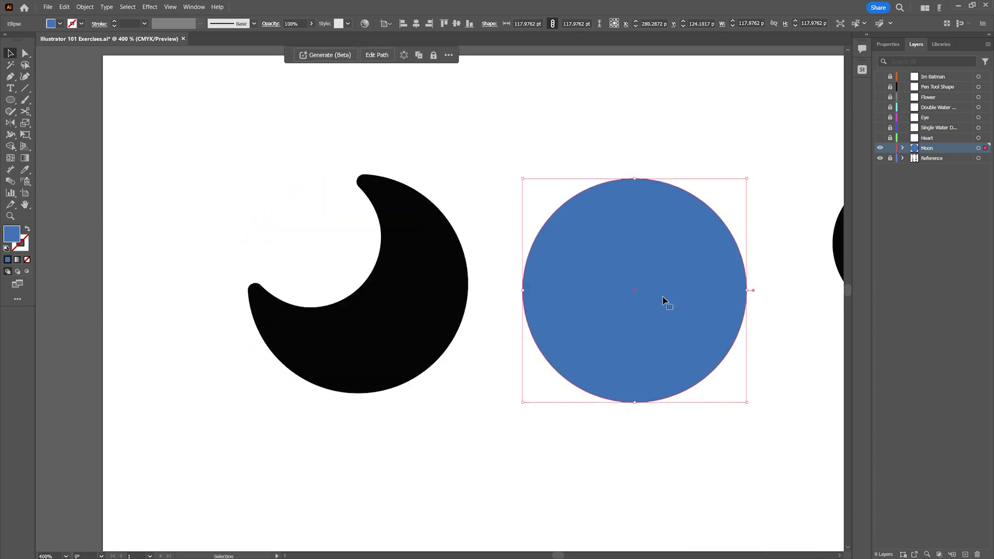
left_click(10, 100)
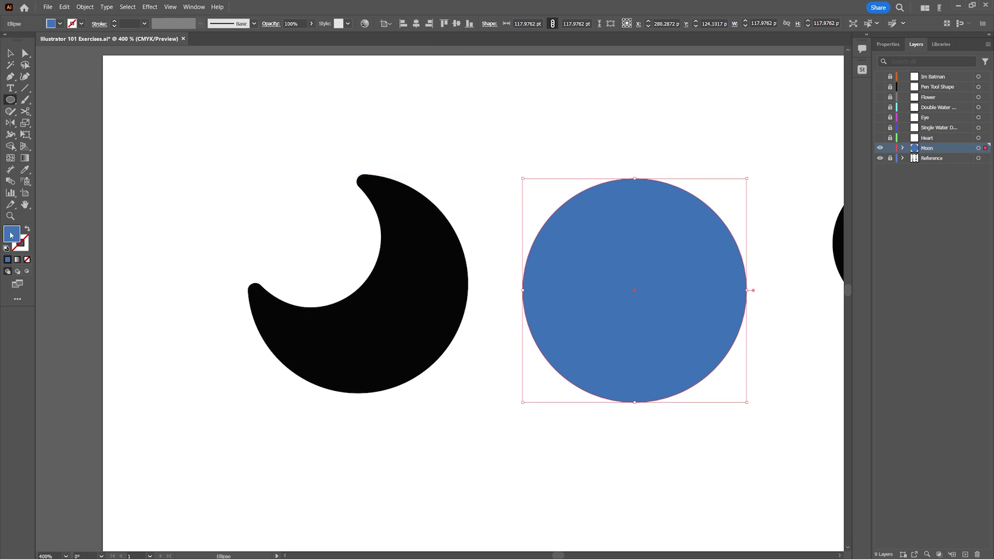
left_click(10, 52)
Deselect the blue circle and set the fill colour to bright yellow
left_click(140, 107)
double_click(12, 233)
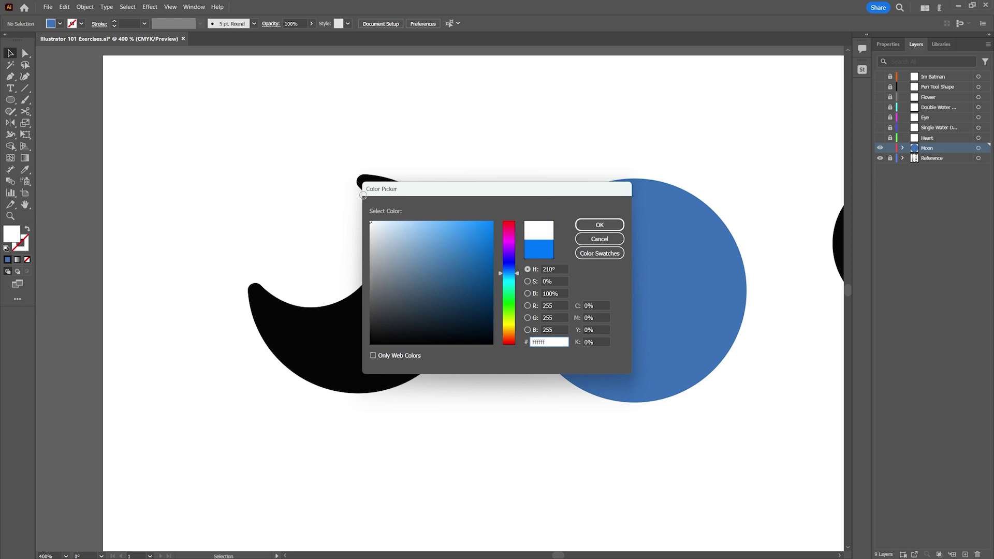
left_click(444, 247)
left_click(417, 288)
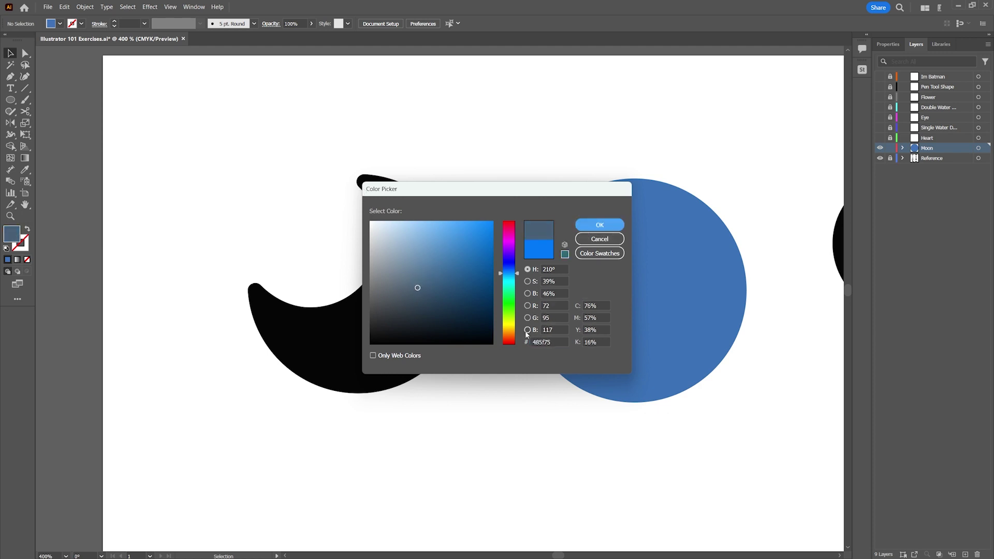
left_click(516, 326)
left_click(470, 230)
left_click(599, 225)
Draw a yellow circle over the moon's top-left
key("l")
left_click_drag(250, 176, 377, 306)
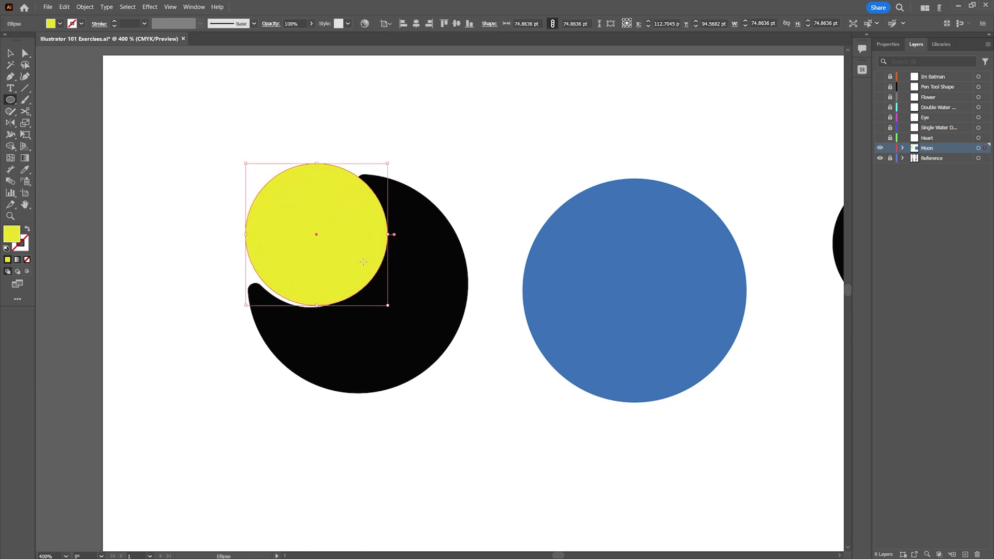
key("v")
left_click_drag(362, 264, 595, 266)
key("ctrl+z")
Move the blue circle over the moon and reorder the circles in the Moon layer
left_click_drag(660, 297, 423, 294)
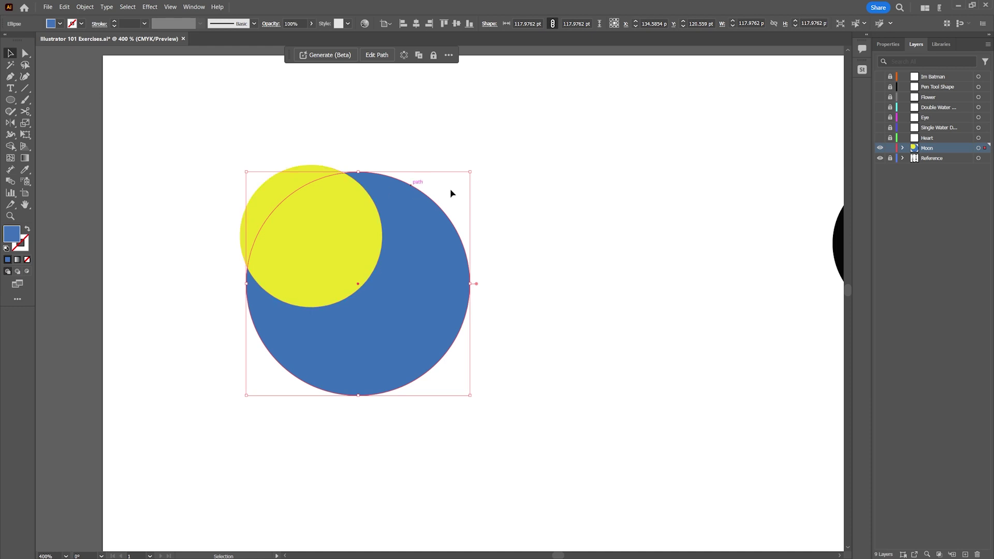
left_click(903, 149)
mouse_move(930, 166)
left_mouse_down()
mouse_move(934, 154)
mouse_move(941, 175)
mouse_move(938, 157)
left_mouse_up()
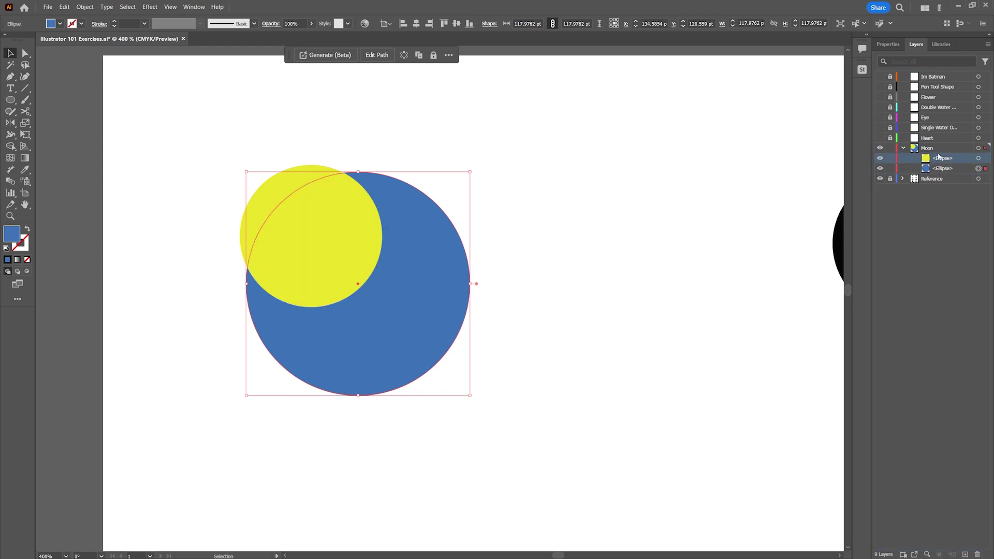
Select the yellow circle and Shift-add the blue circle so both are selected
left_click(559, 348)
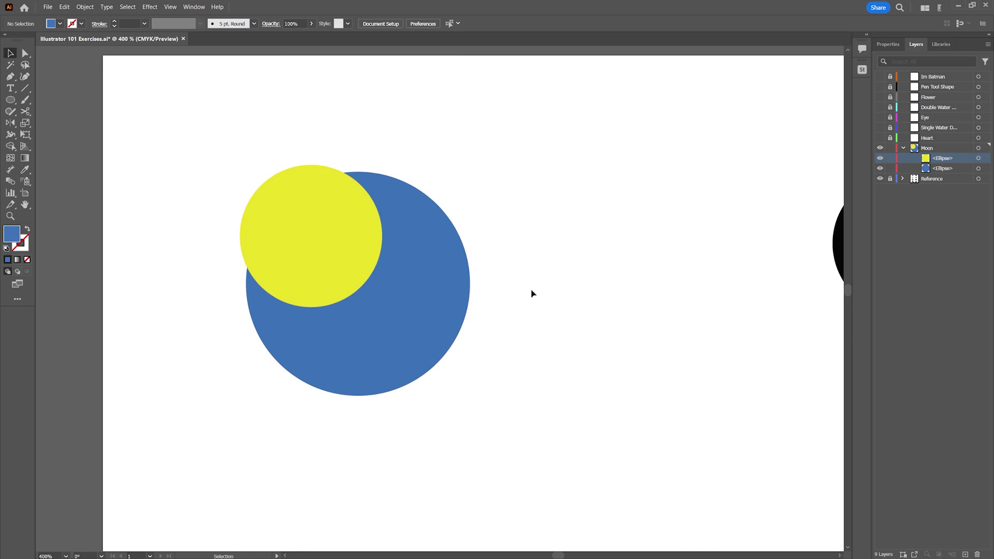
left_click_drag(346, 246, 295, 169)
key("ctrl+z")
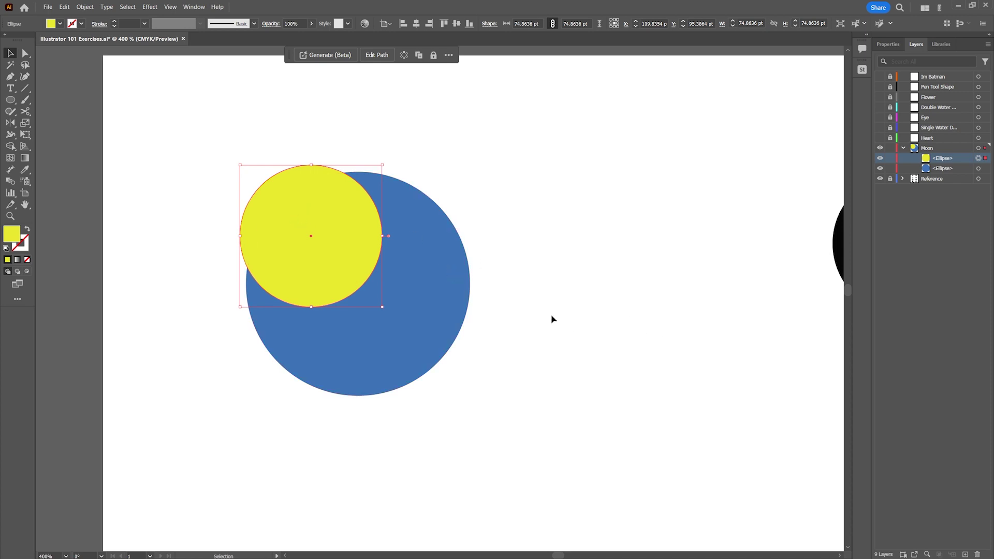
left_click(445, 298, "shift")
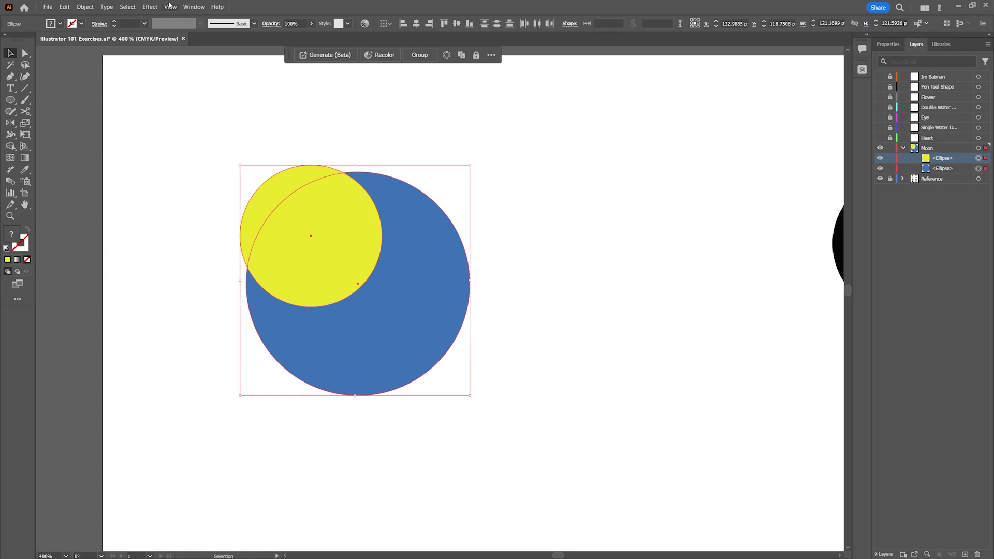
left_click(188, 6)
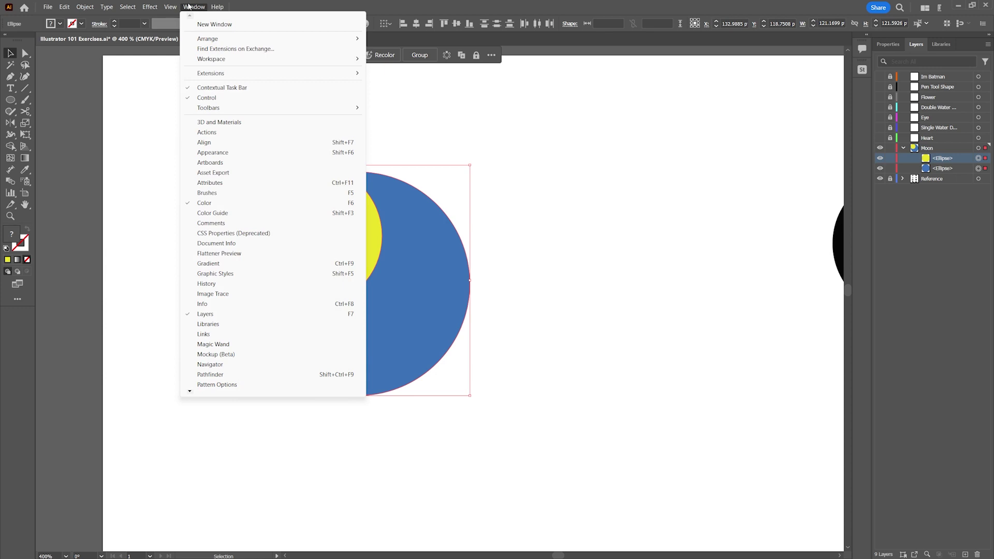
Open the Pathfinder panel, move it to the upper left, and Unite the two circles
left_click(210, 375)
left_click_drag(119, 329, 129, 83)
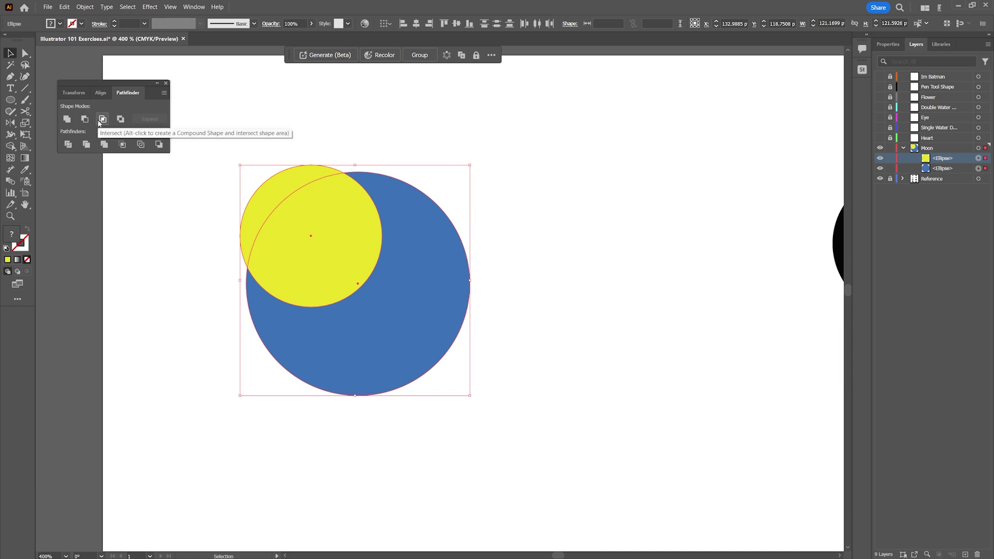
left_click(69, 120)
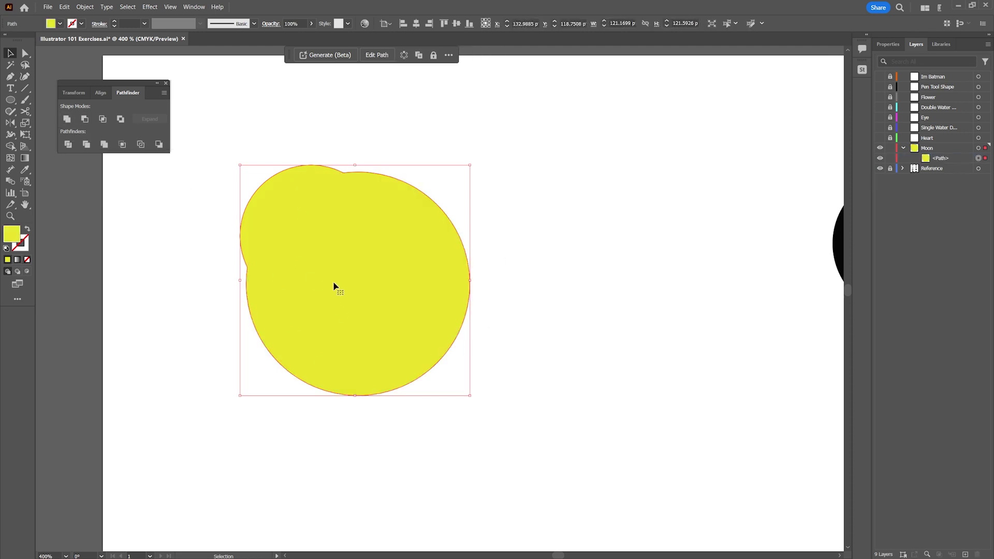
Undo Unite, then try Minus Front, Intersect and Exclude, undoing each result
key("ctrl+z")
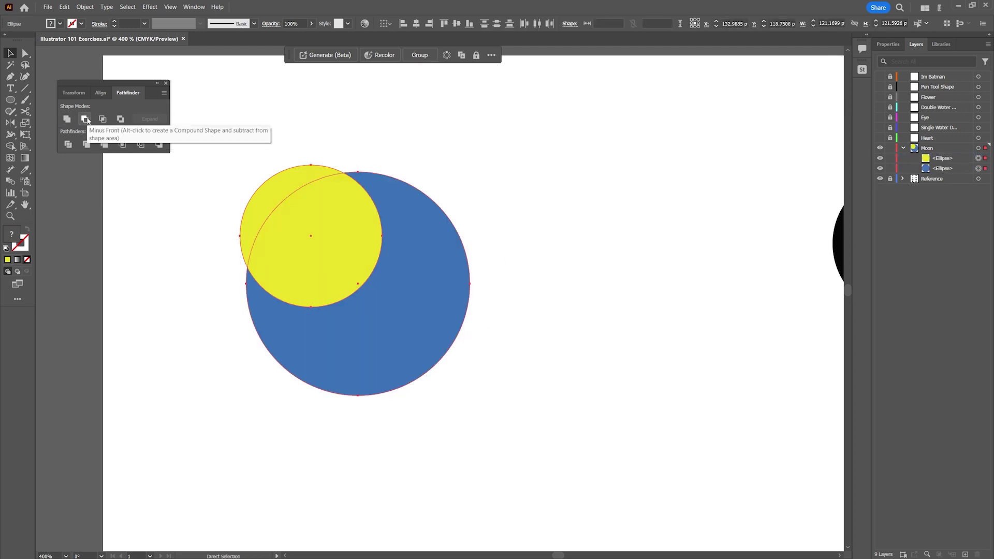
left_click(85, 119)
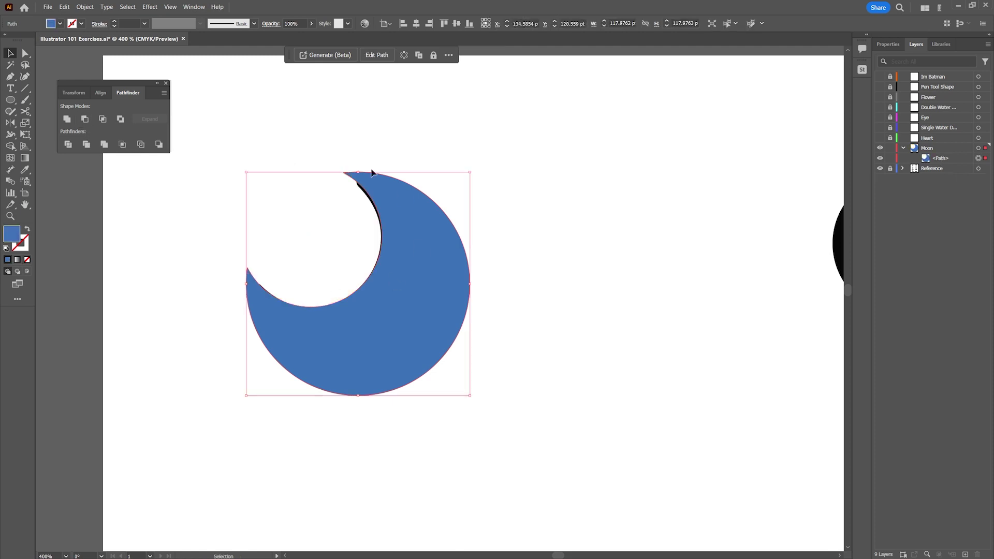
key("ctrl+z")
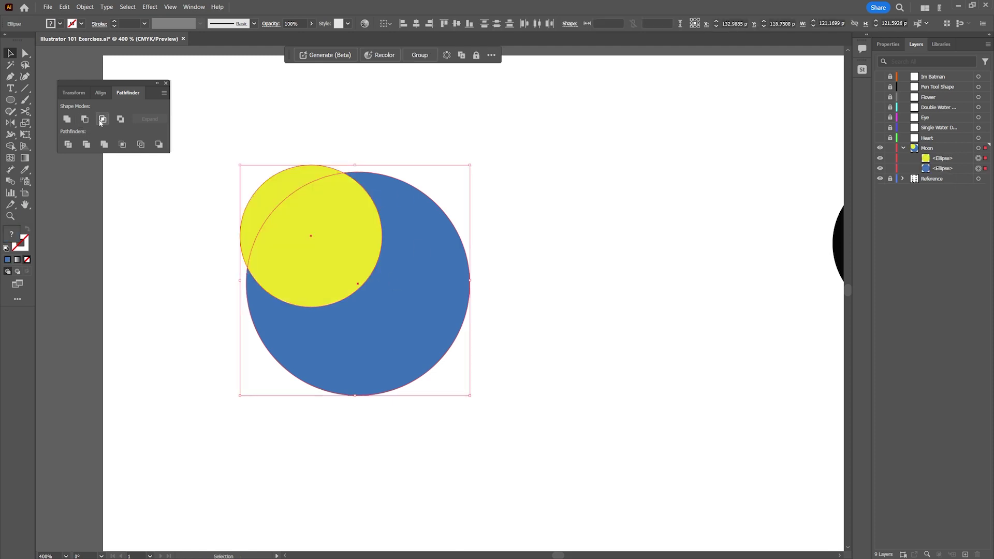
left_click(102, 120)
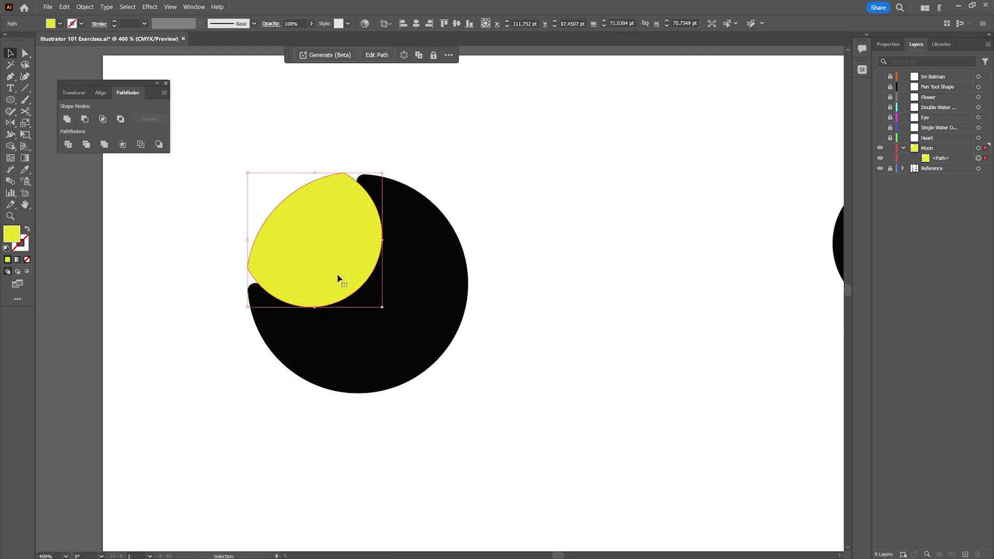
key("ctrl+z")
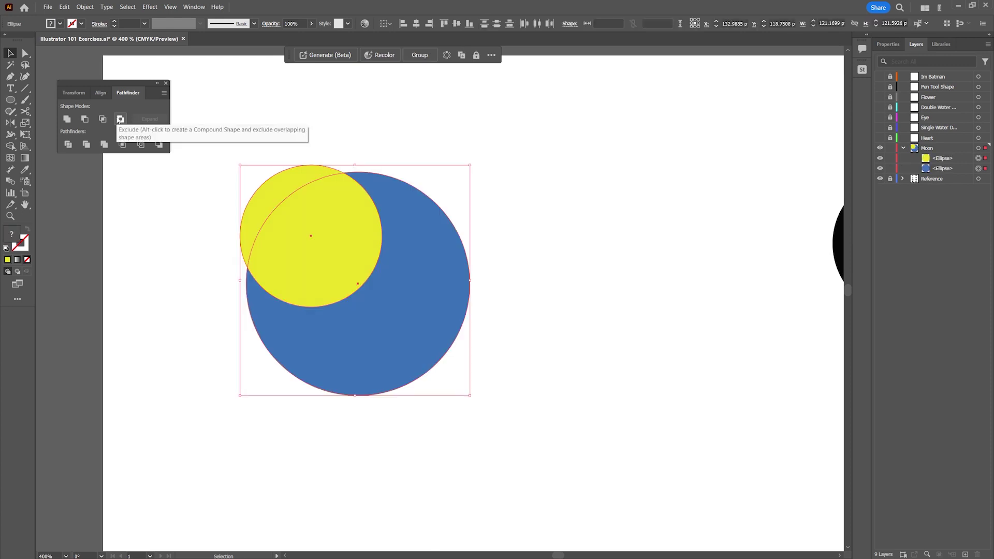
left_click(140, 144)
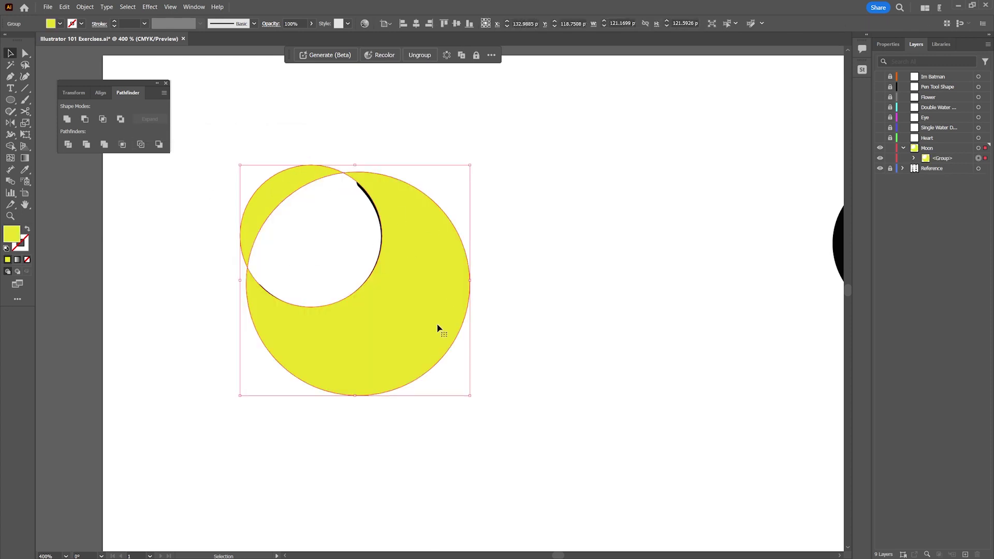
key("ctrl+z")
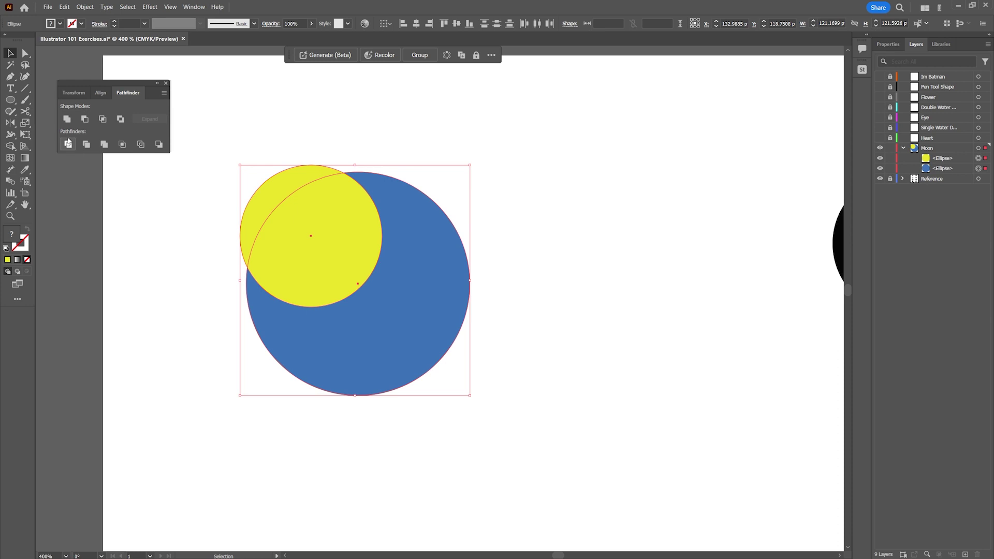
Try Divide and Trim on the circles, finishing with Trim undone
left_click(68, 147)
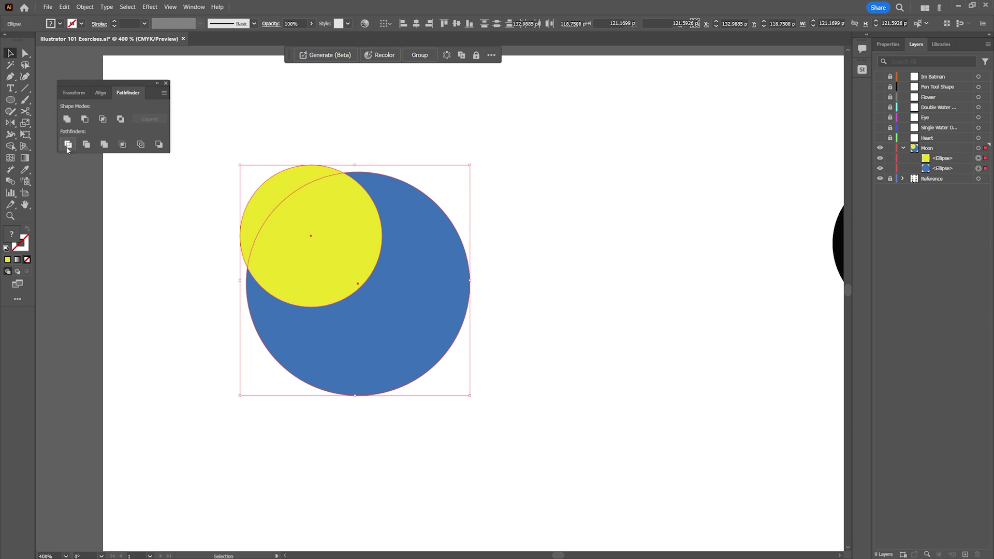
key("a")
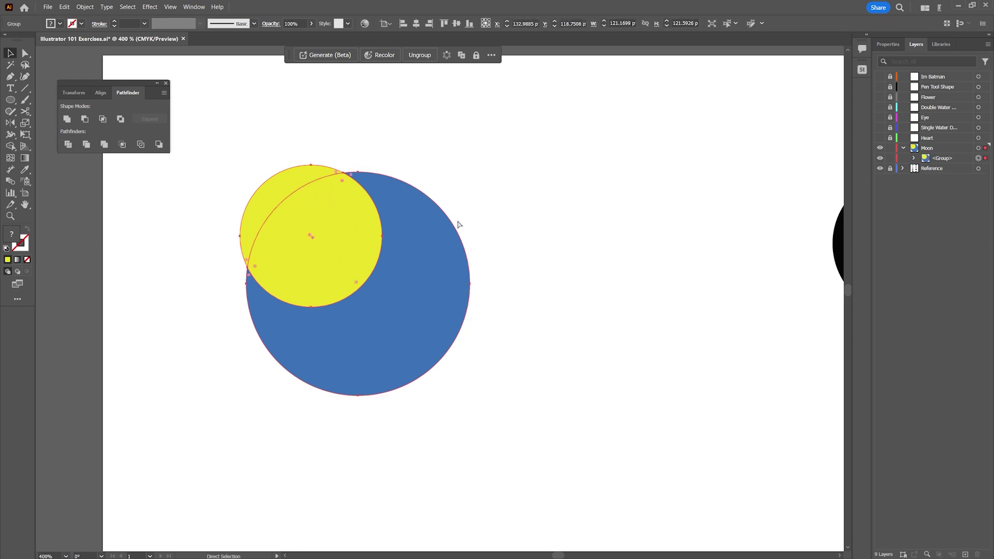
key("v")
left_click(86, 144)
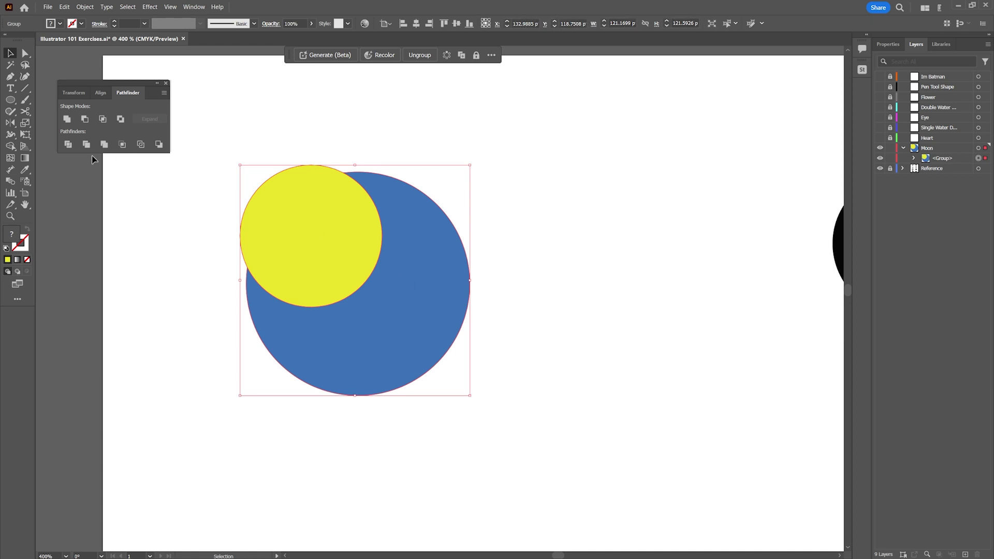
key("ctrl+z")
key("ctrl+shift+z")
key("ctrl+z")
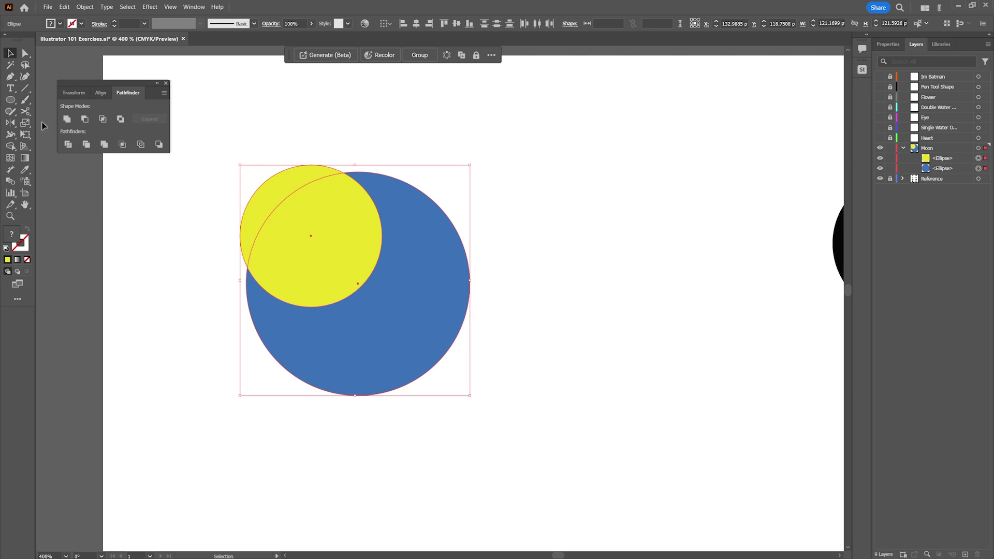
Subtract the yellow circle from the blue one with Minus Front and move the crescent right of the black moon
left_click(85, 119)
left_click(469, 264)
left_click_drag(469, 265, 685, 272)
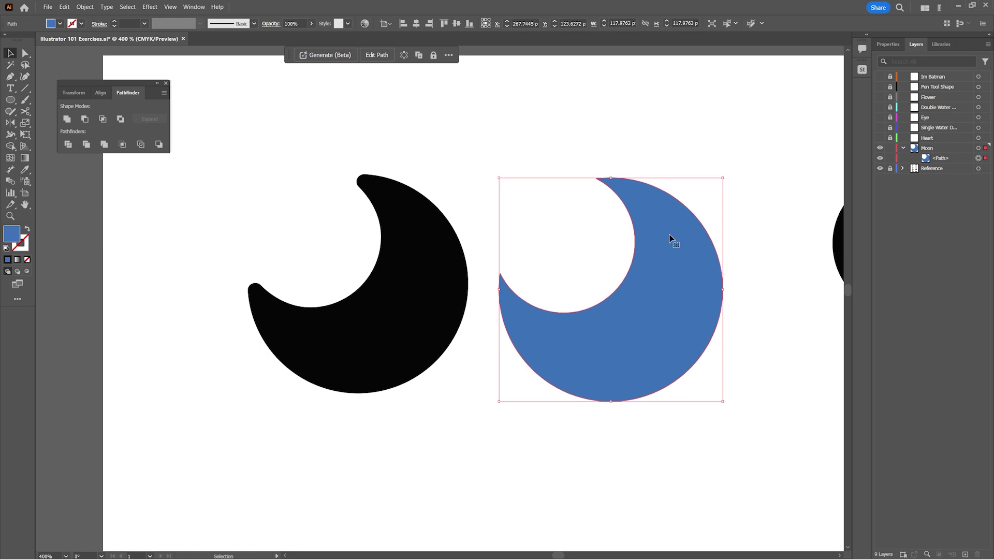
Smooth the crescent's sharp tips to 18% with Object > Path > Smooth
left_click(84, 6)
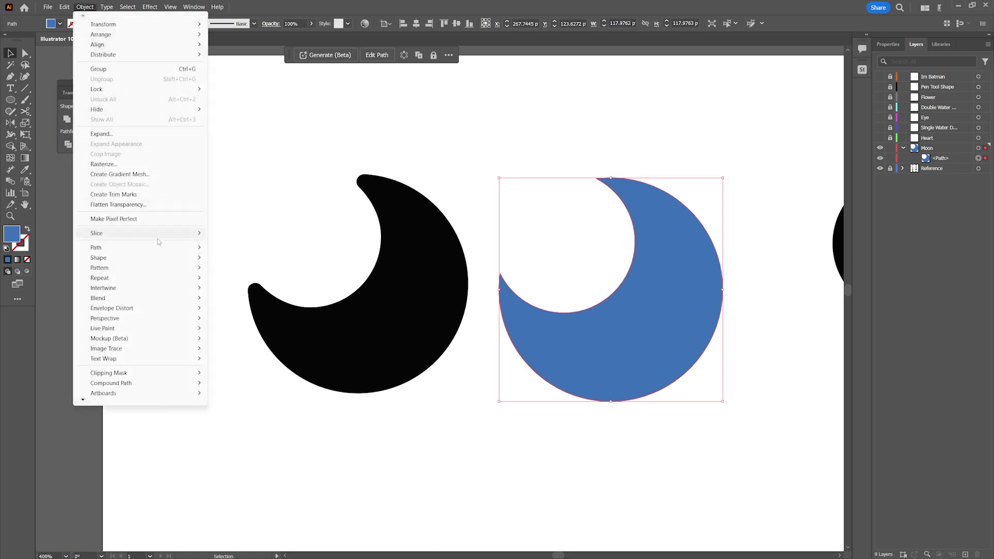
mouse_move(158, 247)
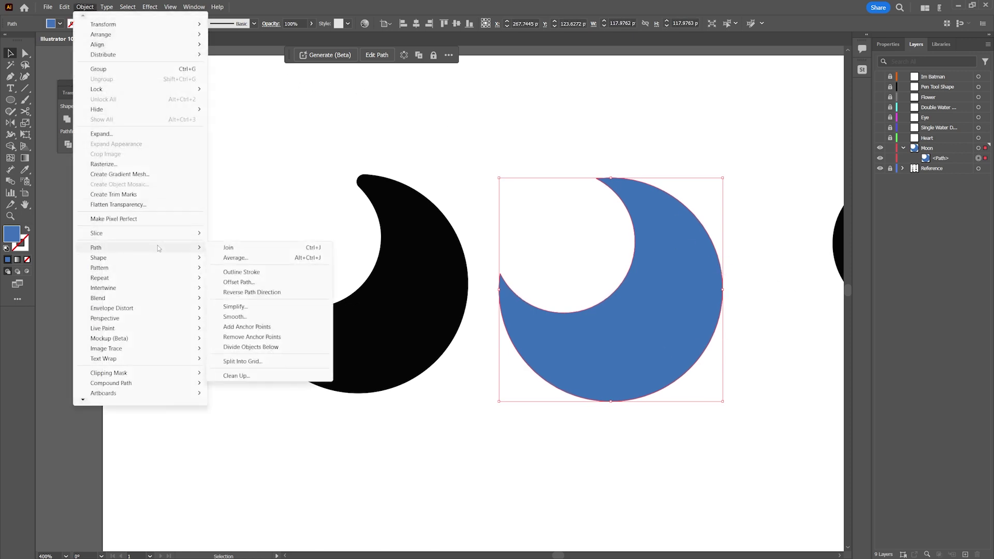
left_click(234, 318)
left_click_drag(408, 309, 427, 308)
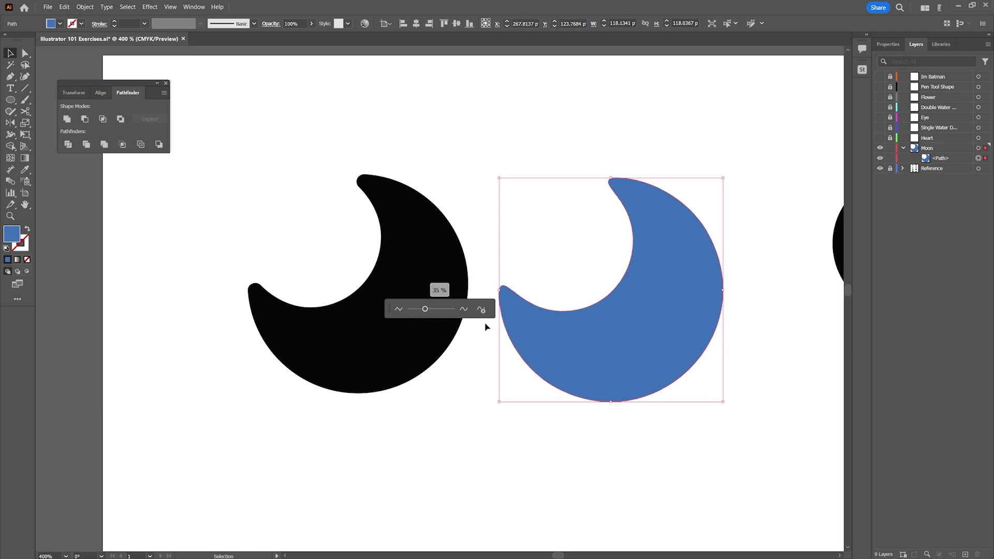
left_click(510, 72)
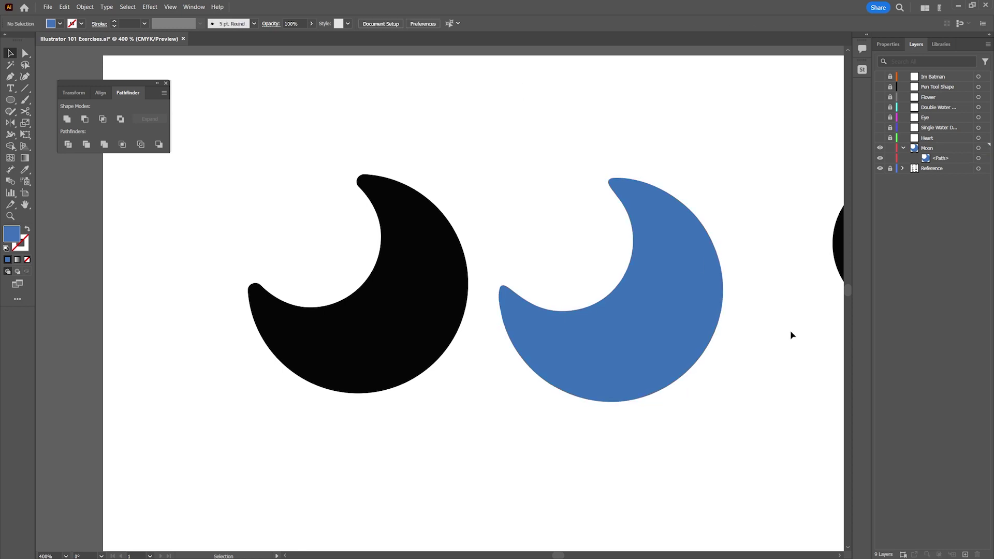
Nudge the blue moon slightly left, then collapse, lock and hide the Moon layer
left_click(683, 324)
mouse_move(659, 354)
left_mouse_down()
mouse_move(420, 343)
mouse_move(670, 351)
mouse_move(670, 339)
left_mouse_up()
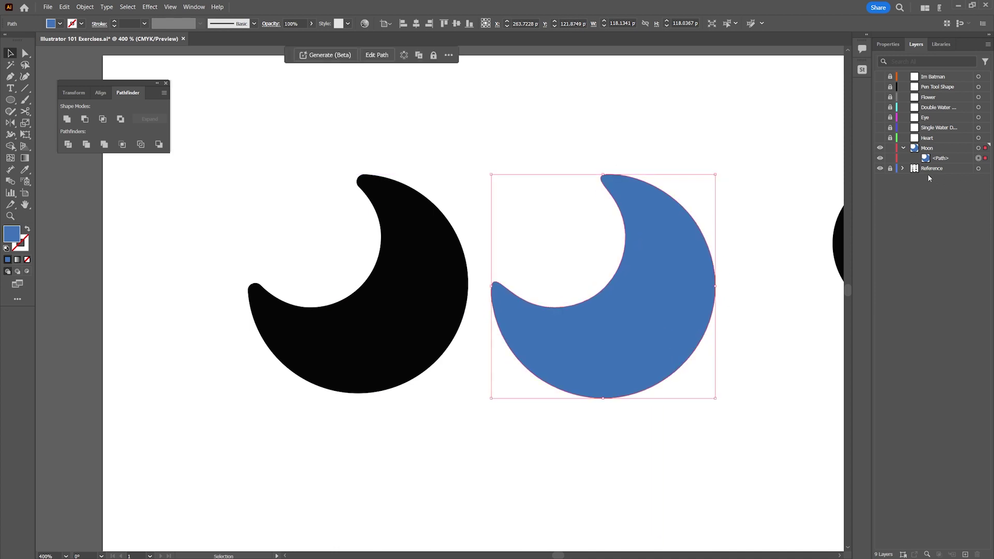
left_click(903, 149)
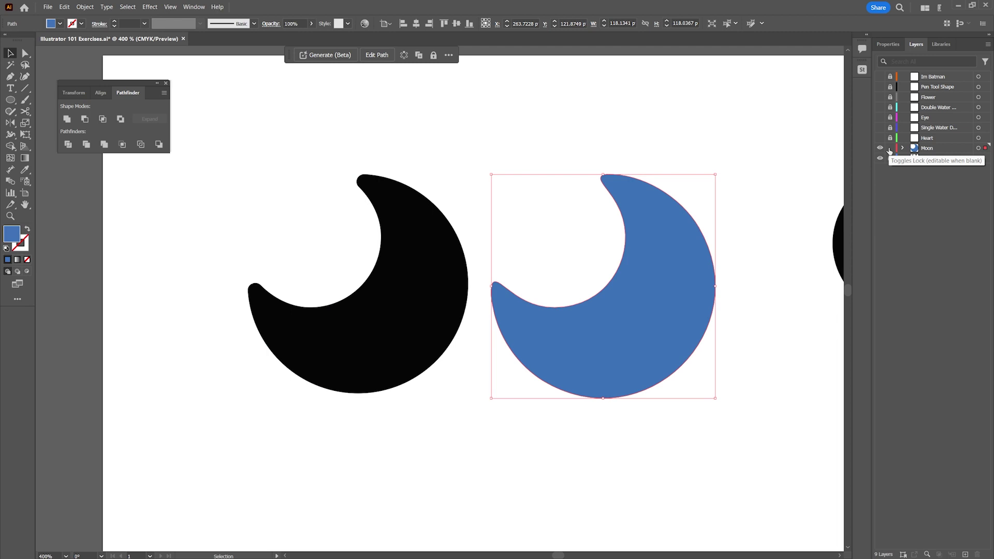
left_click(889, 150)
left_click(879, 148)
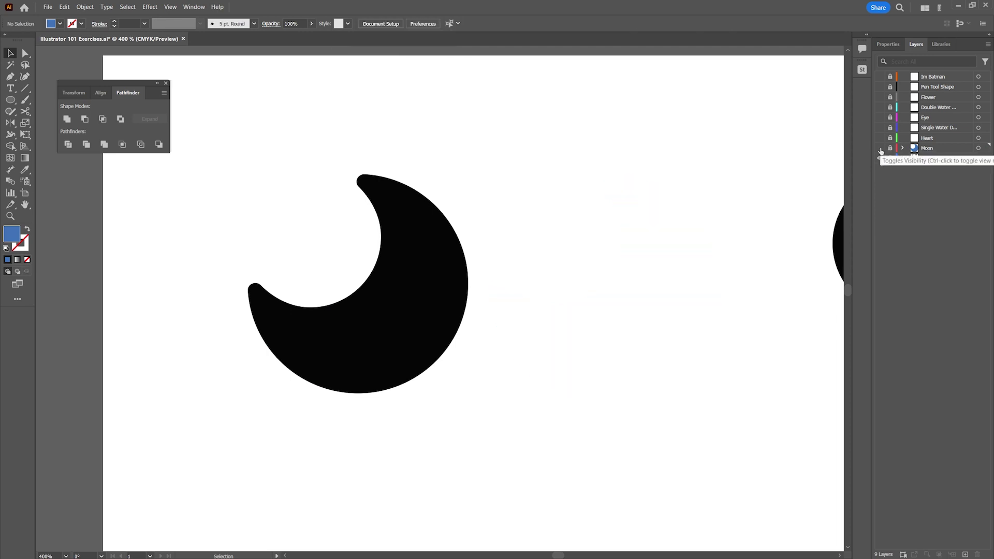
left_click_drag(733, 253, 299, 226)
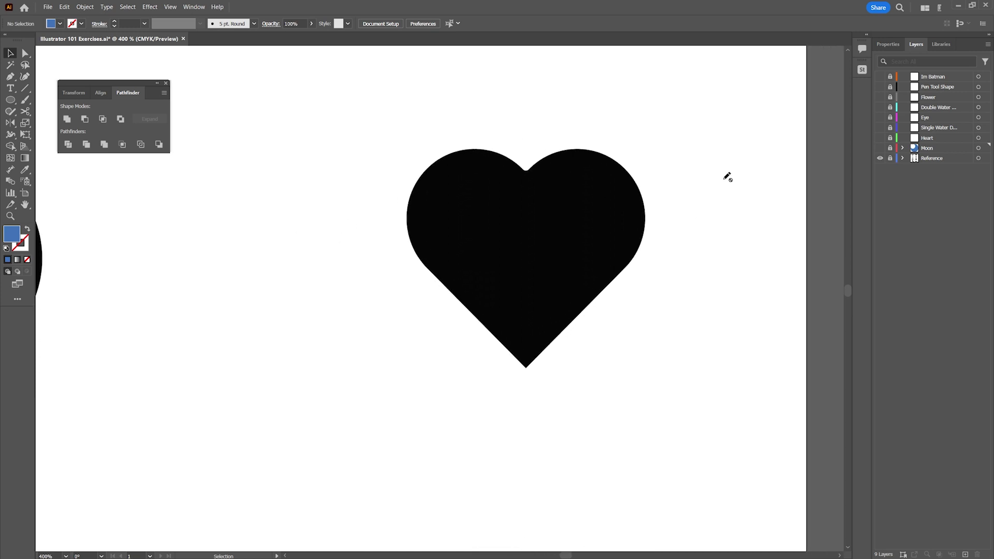
Show, unlock and target the Heart layer for drawing new shapes
left_click(880, 138)
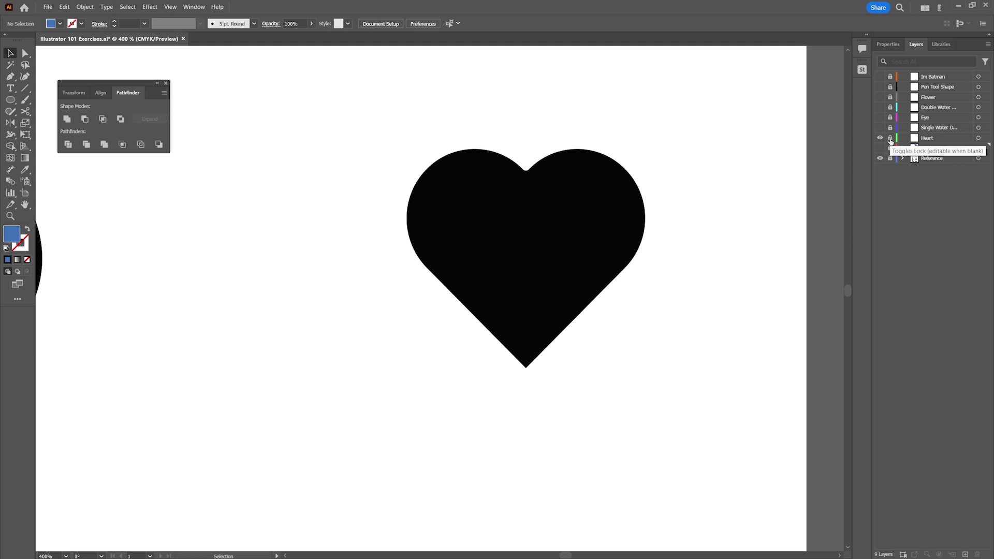
left_click(890, 138)
left_click(978, 137)
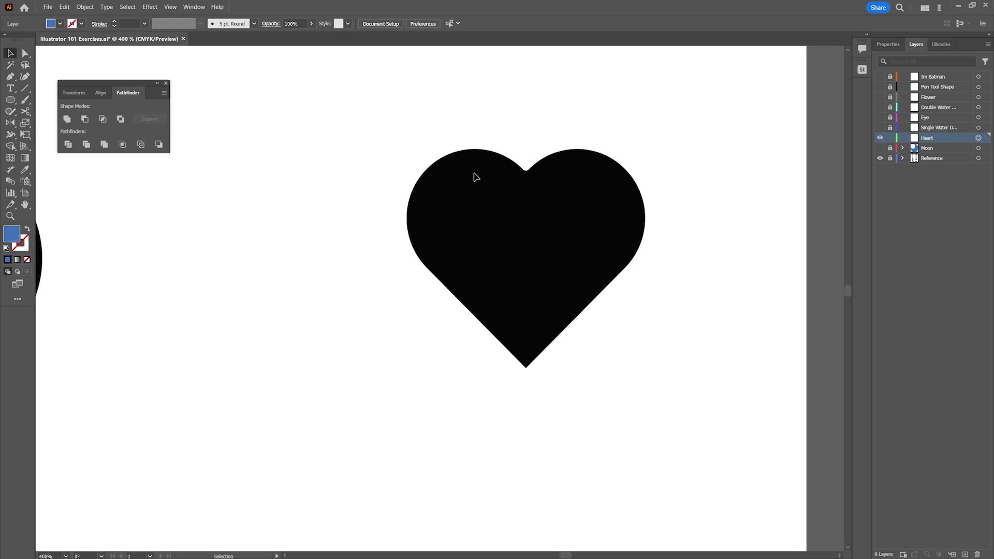
left_click(10, 100)
Draw a blue circle and fit it over the heart's left lobe
left_click(42, 124)
left_click_drag(473, 207, 597, 314)
key("v")
left_click_drag(542, 301, 475, 241)
left_click_drag(534, 276, 544, 285)
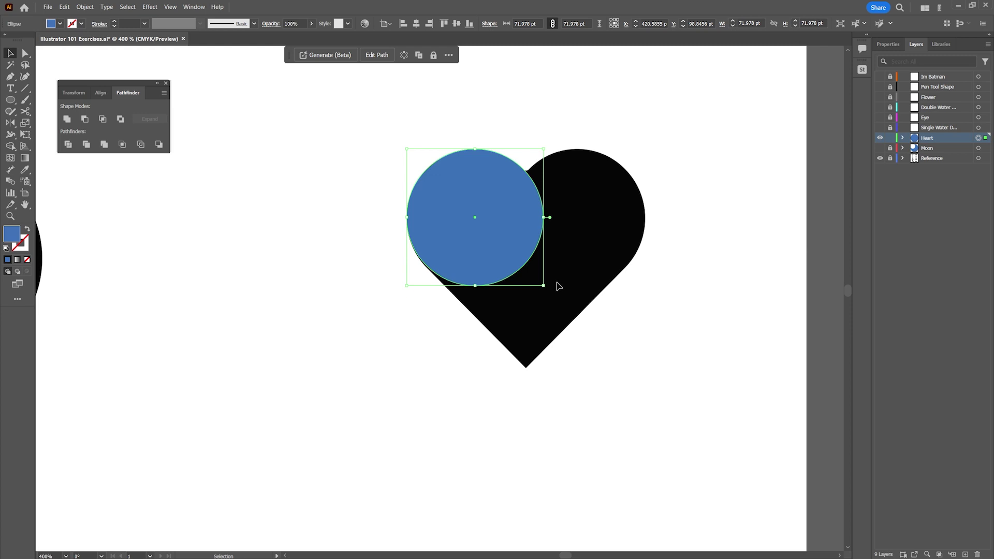
left_click_drag(543, 286, 547, 287)
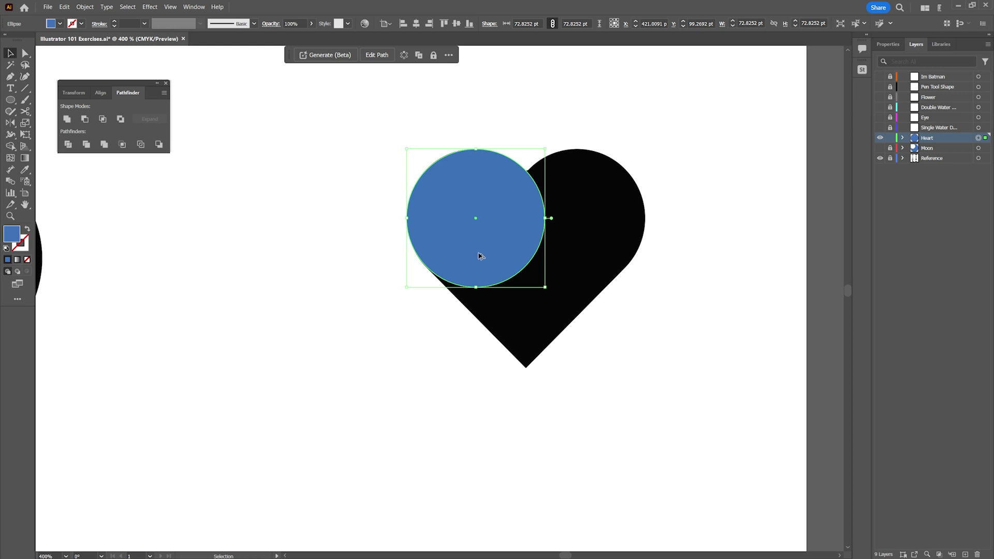
Alt-drag a copy of the circle onto the heart's right lobe
left_click_drag(480, 256, 583, 257)
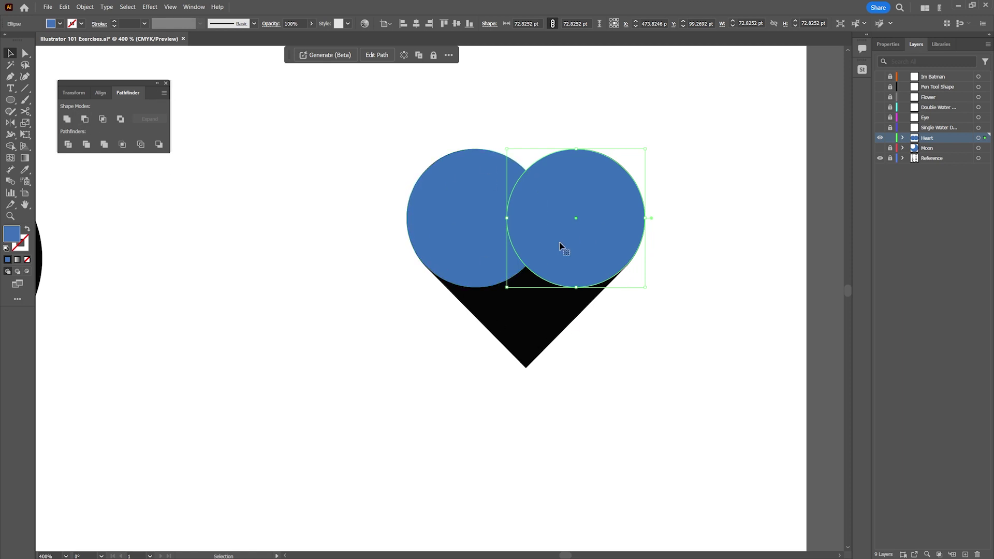
left_click(10, 99)
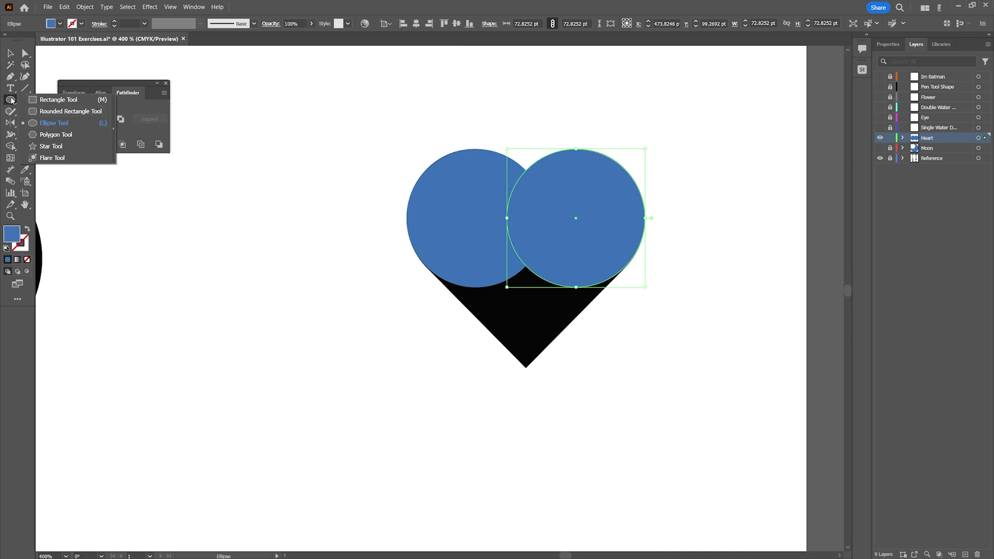
left_click(57, 100)
Draw a blue square, rotate it 45° into a diamond, and move it up to the heart's notch
left_click_drag(343, 278, 499, 421)
key("v")
left_click_drag(429, 402, 535, 313)
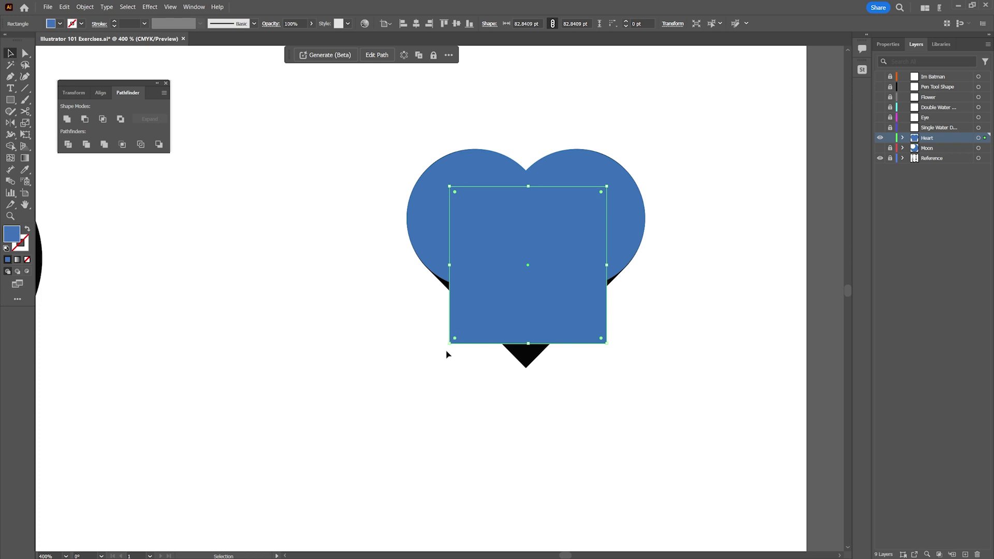
left_click_drag(446, 346, 534, 361)
mouse_move(538, 315)
left_mouse_down()
mouse_move(537, 291)
mouse_move(538, 306)
left_mouse_up()
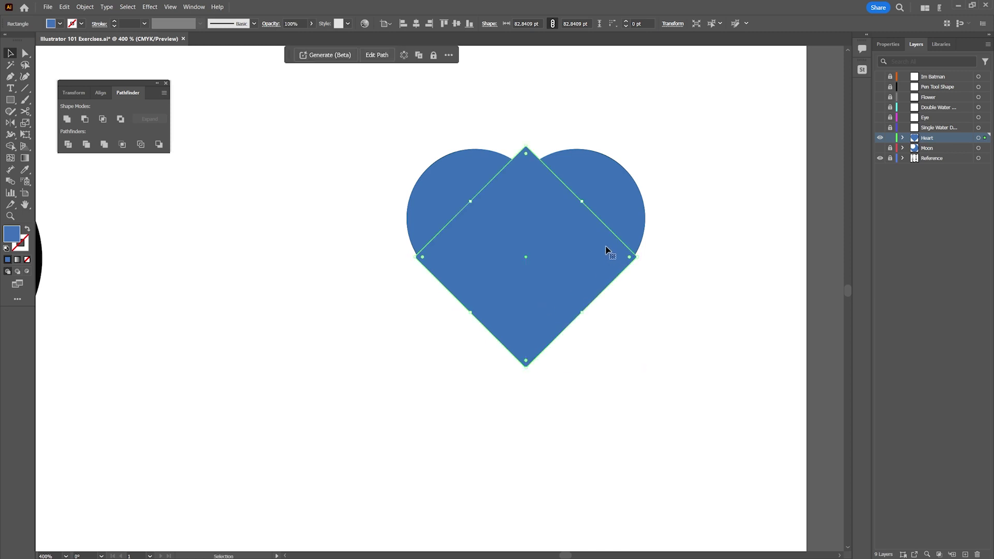
Resize the diamond from its side and top corners until it fits between the two circles
left_click_drag(637, 258, 633, 258)
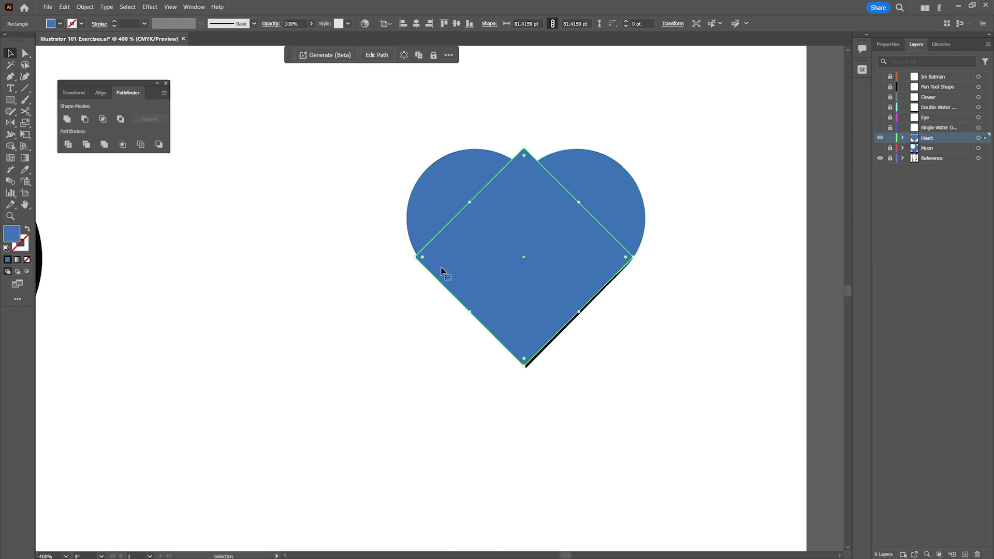
left_click_drag(417, 256, 419, 257)
left_click_drag(630, 258, 635, 258)
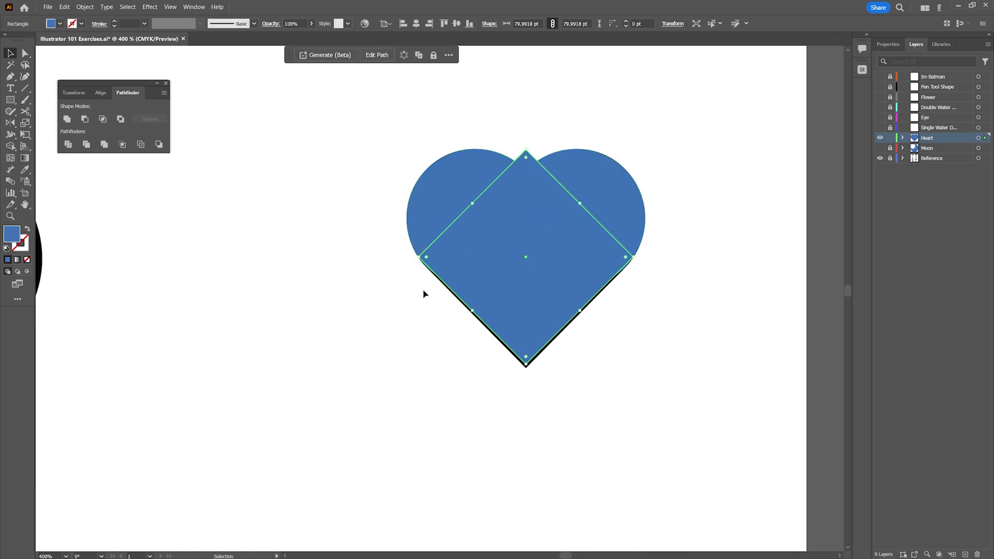
left_click(357, 352)
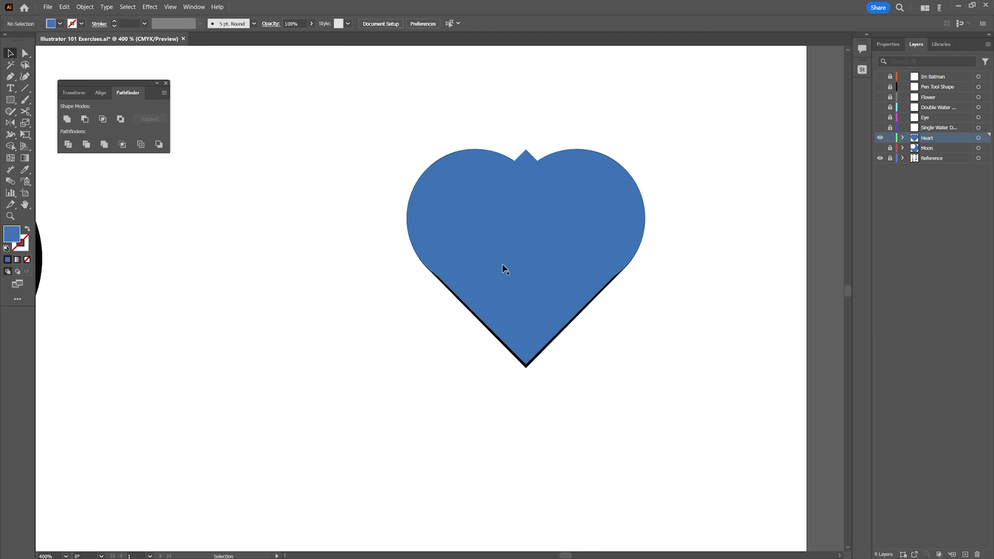
left_click(532, 159)
mouse_move(526, 152)
left_mouse_down()
mouse_move(526, 175)
mouse_move(526, 166)
left_mouse_up()
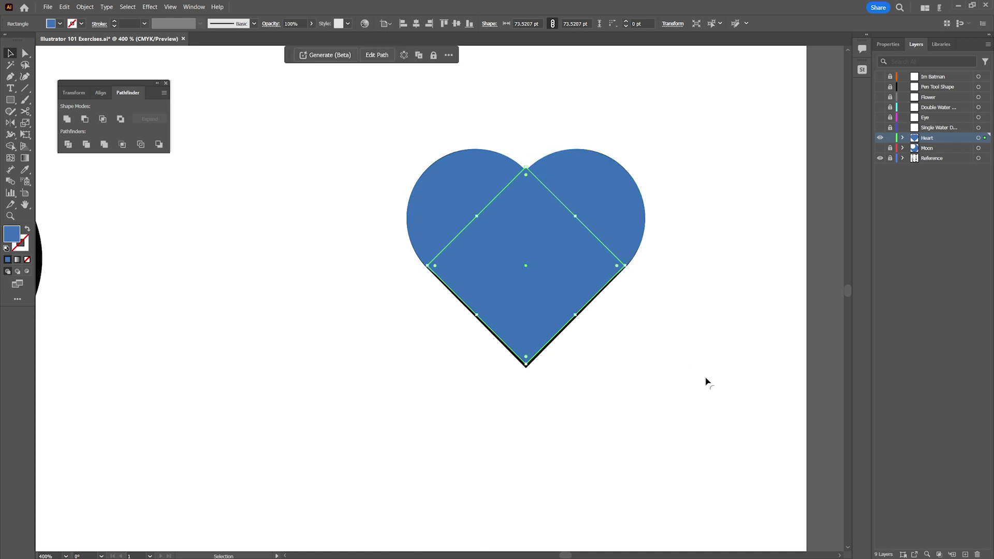
left_click(706, 382)
left_click(451, 263)
left_click_drag(428, 266, 425, 265)
left_click_drag(625, 267, 628, 265)
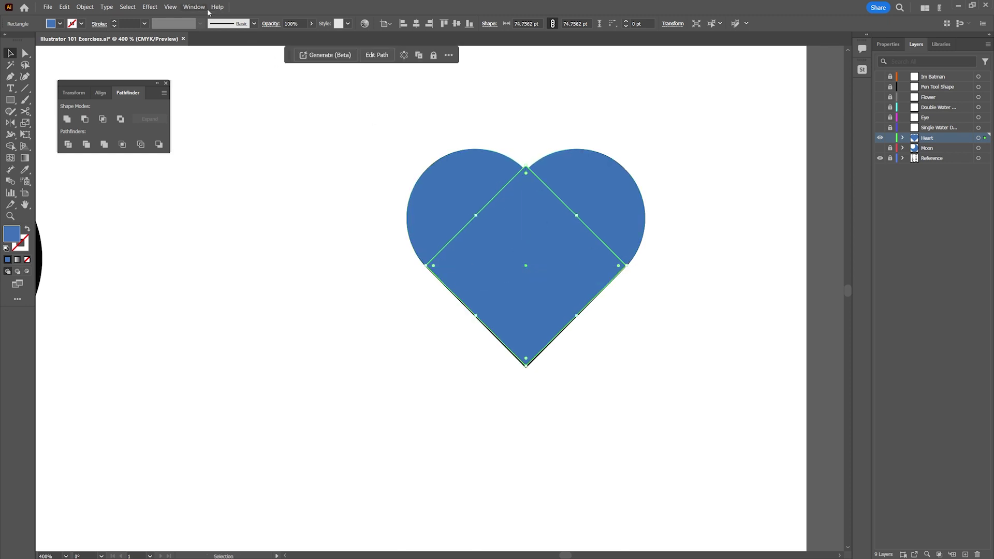
left_click(170, 7)
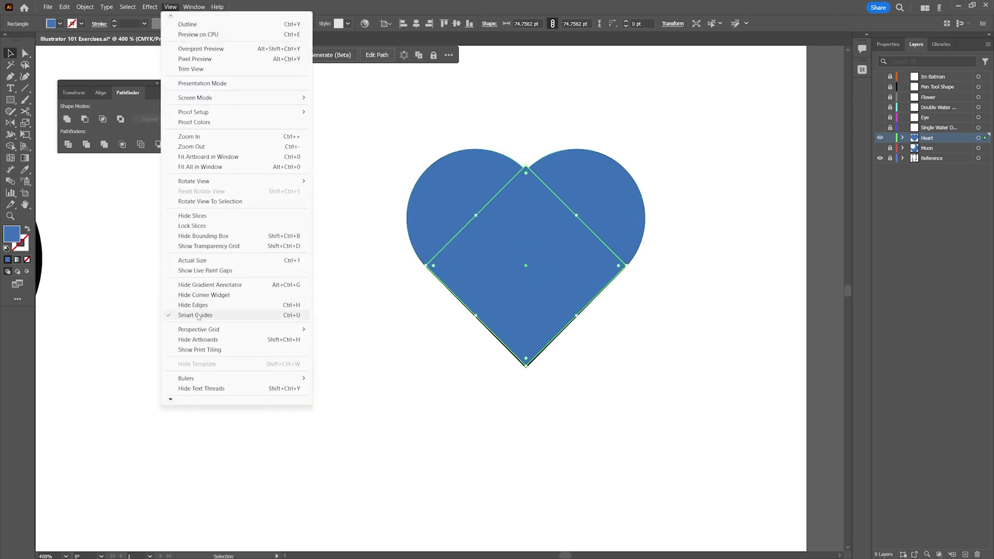
Turn off smart guides and move the diamond's bottom anchor onto the heart's tip
left_click(227, 316)
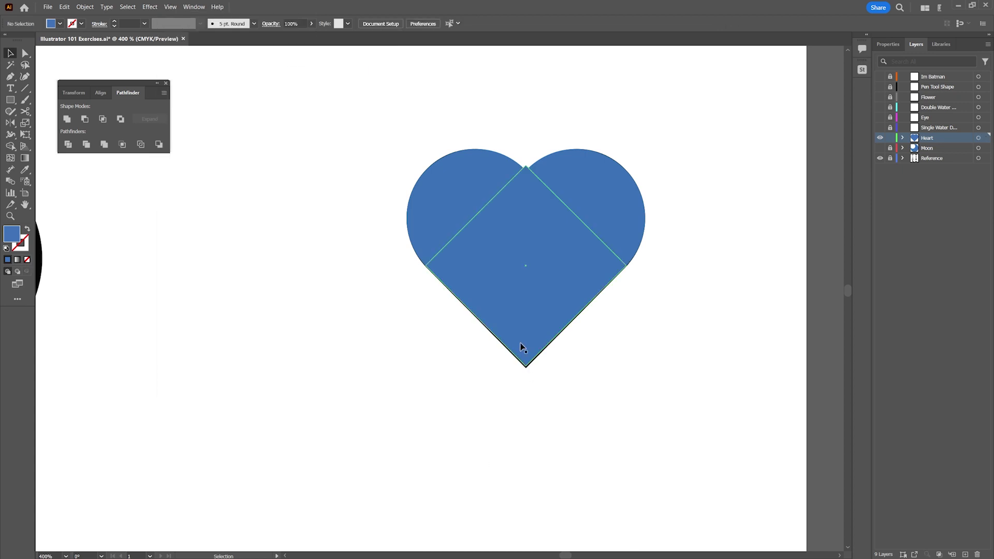
key("a")
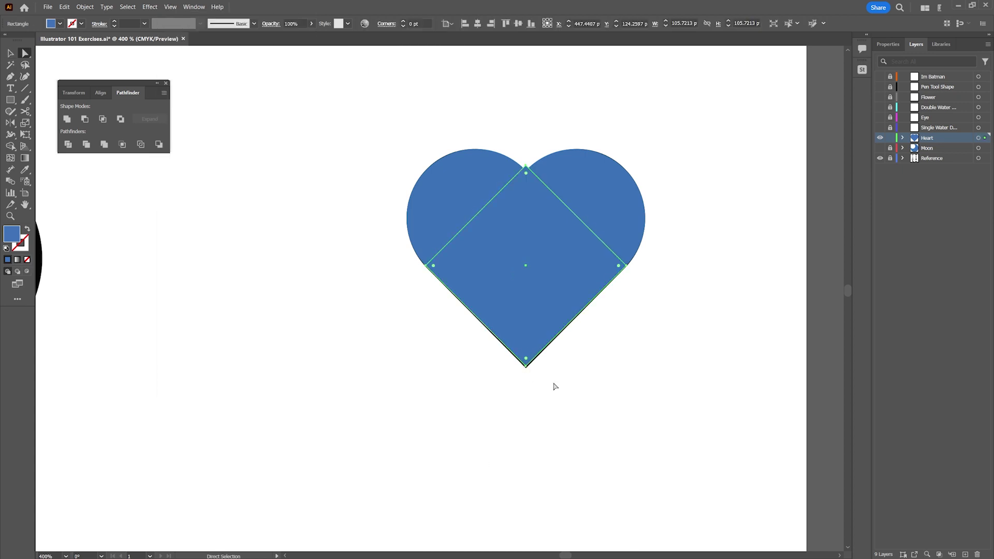
left_click_drag(514, 366, 516, 364)
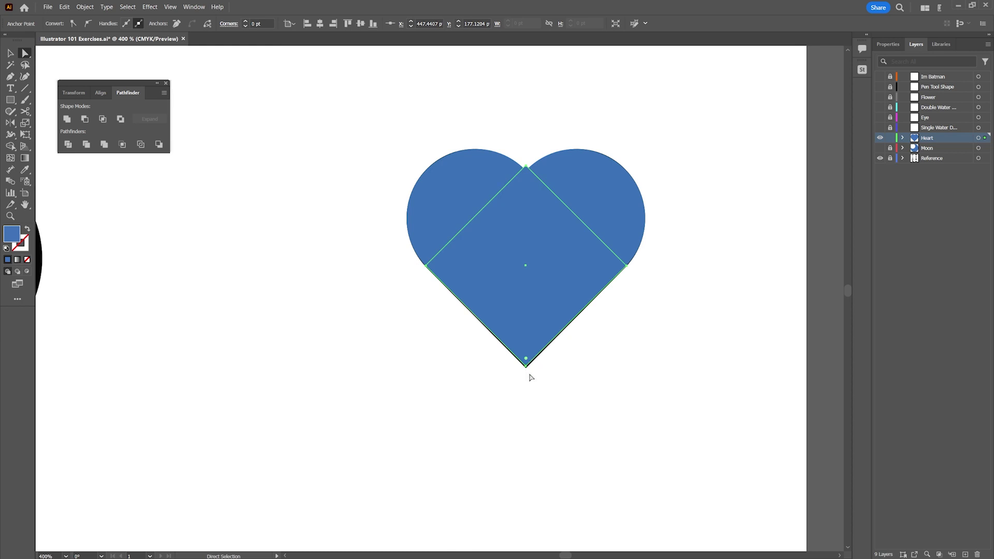
left_click_drag(526, 367, 526, 368)
left_click(615, 302)
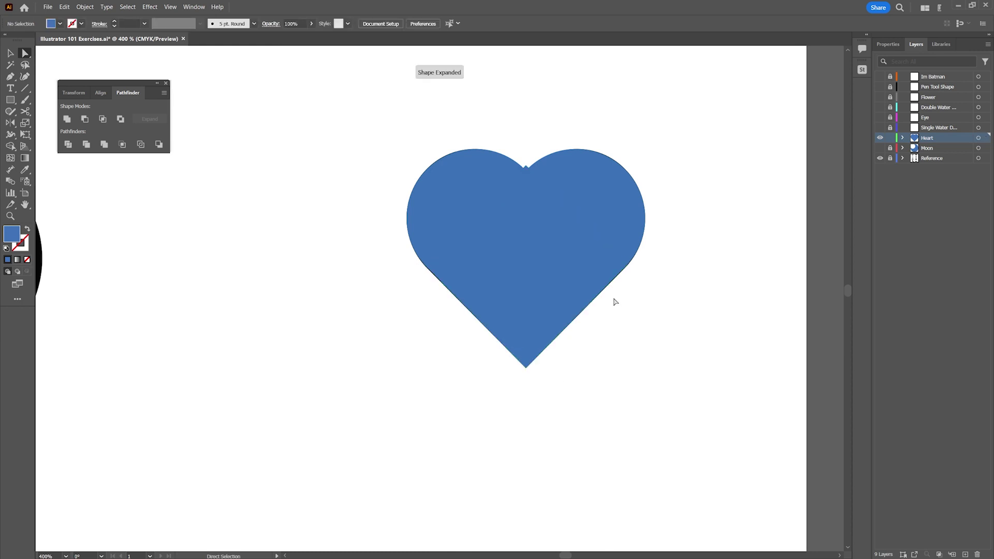
Drag the diamond's top anchor down to the heart's notch, then select all heart parts
left_click(527, 166)
left_click_drag(527, 166, 526, 175)
left_click(533, 144)
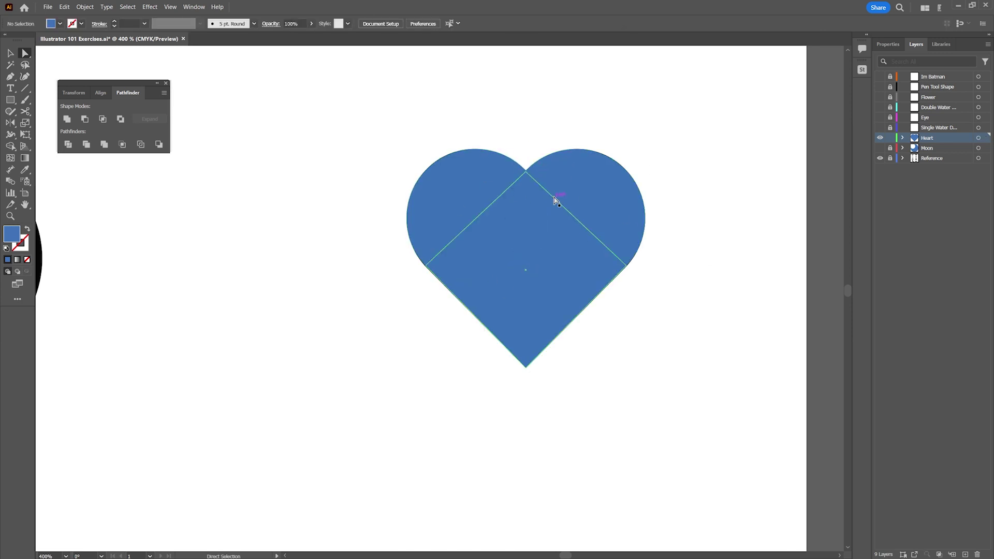
left_click(10, 53)
left_click_drag(334, 115, 717, 387)
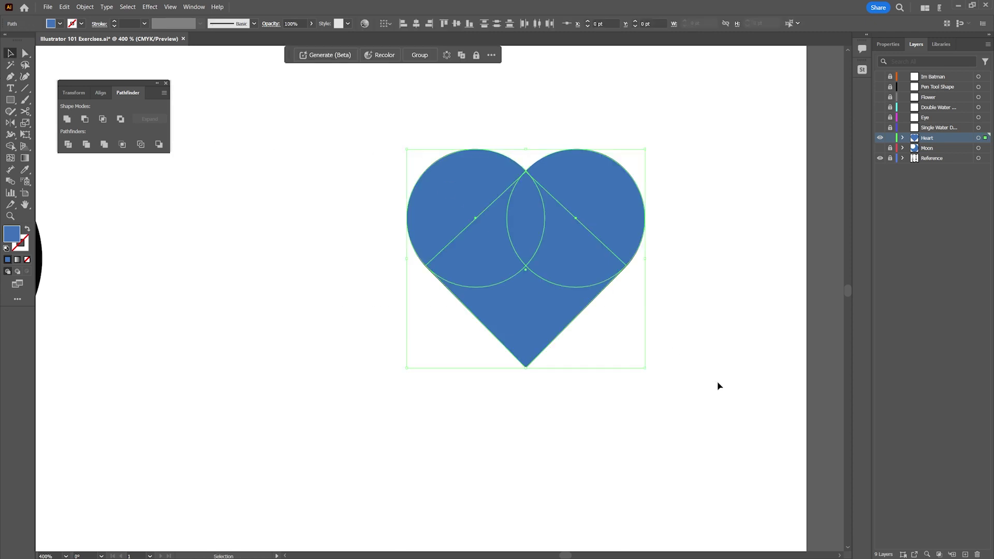
Try merging the heart parts with Unite and the Shape Builder, undoing the results
left_click(66, 119)
left_click(565, 430)
left_click_drag(478, 307, 321, 248)
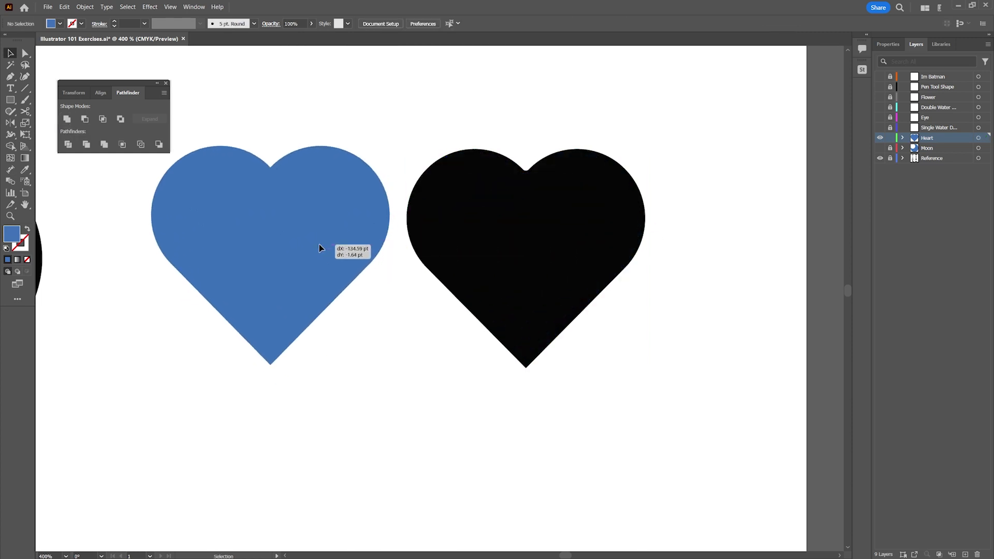
key("ctrl+z")
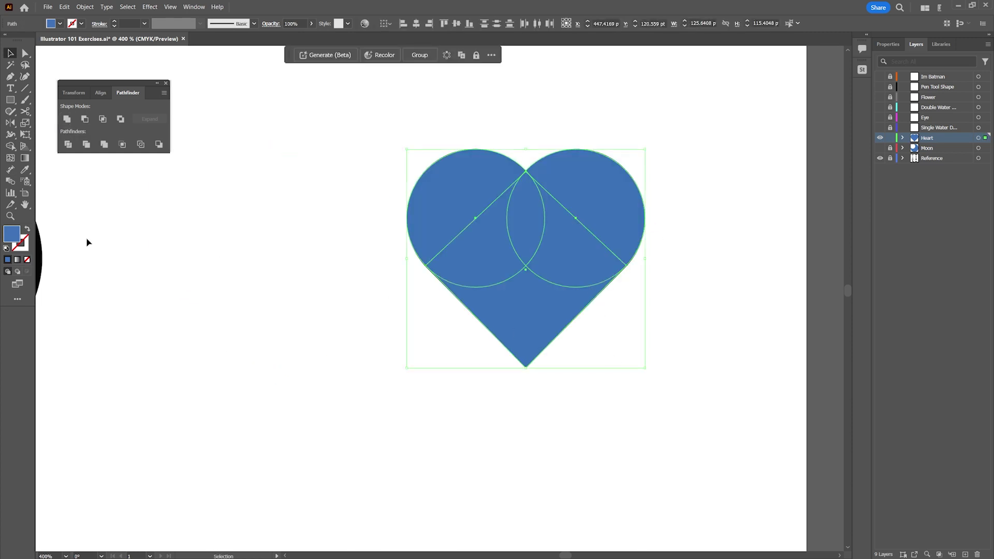
left_click(9, 147)
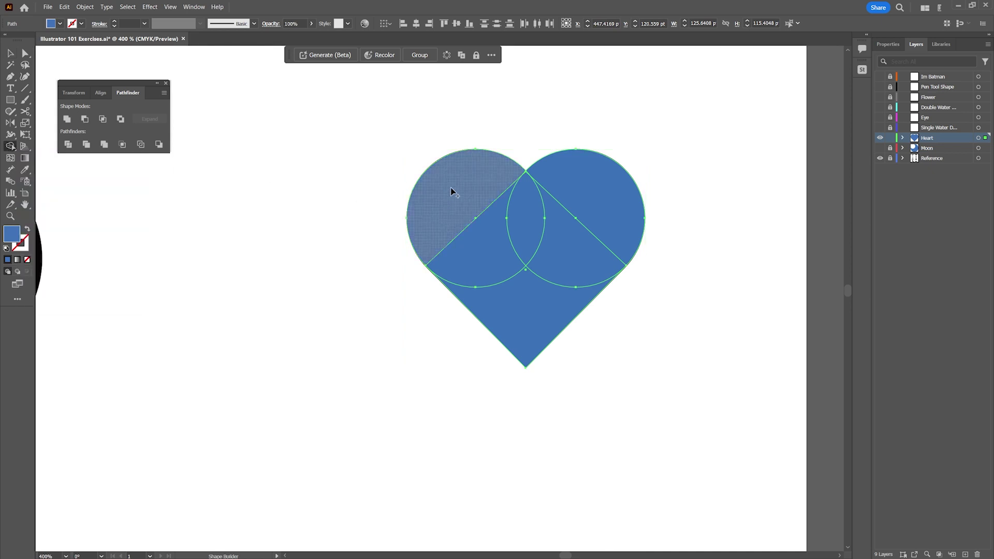
mouse_move(451, 195)
left_mouse_down()
mouse_move(604, 232)
mouse_move(526, 310)
left_mouse_up()
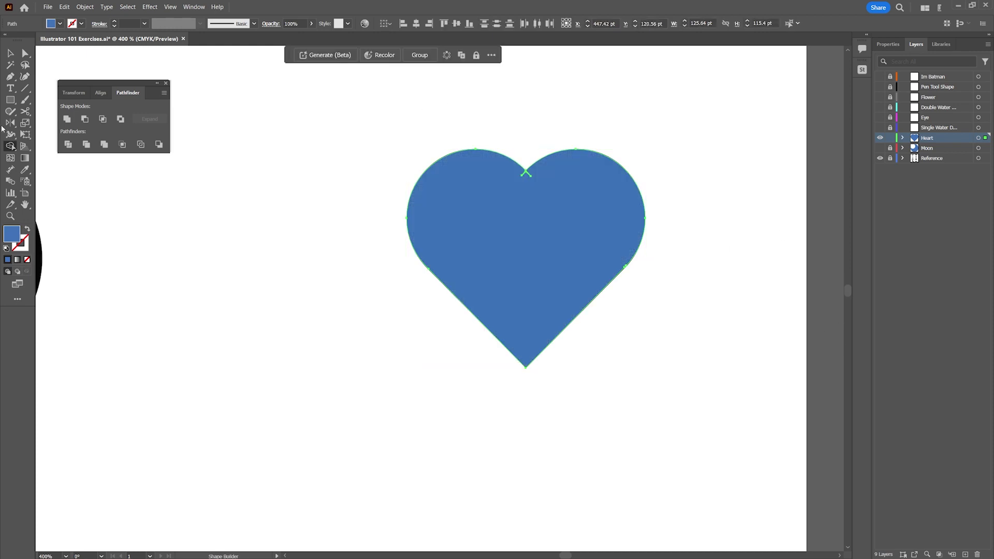
key("v")
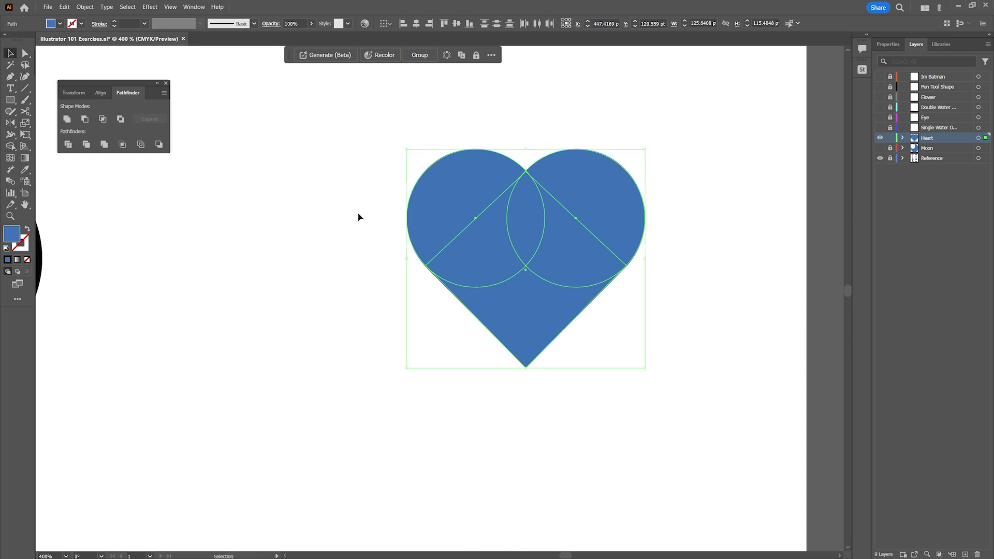
Select all overlapping heart paths, Unite them into one heart, and move it beside the reference
left_click(67, 119)
left_click(248, 211)
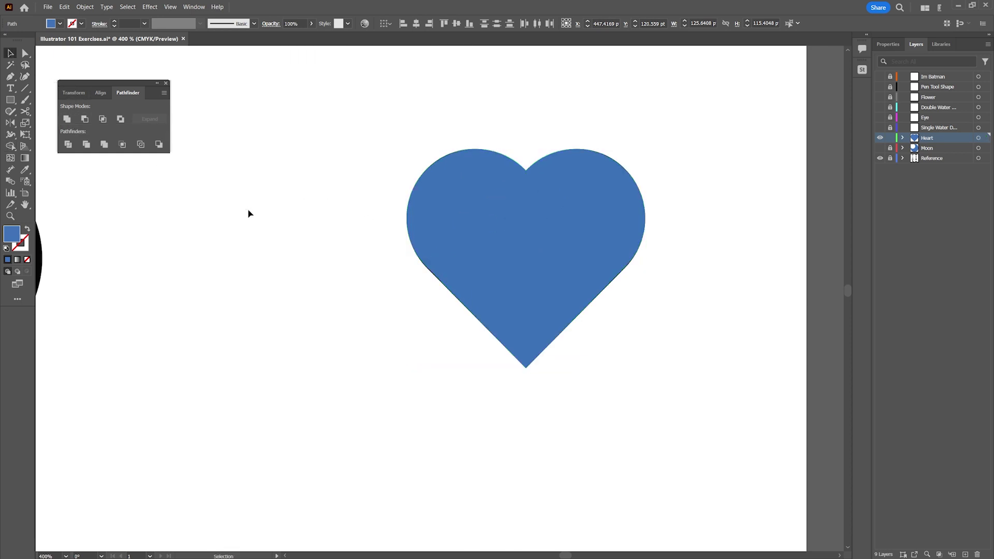
left_click(67, 120)
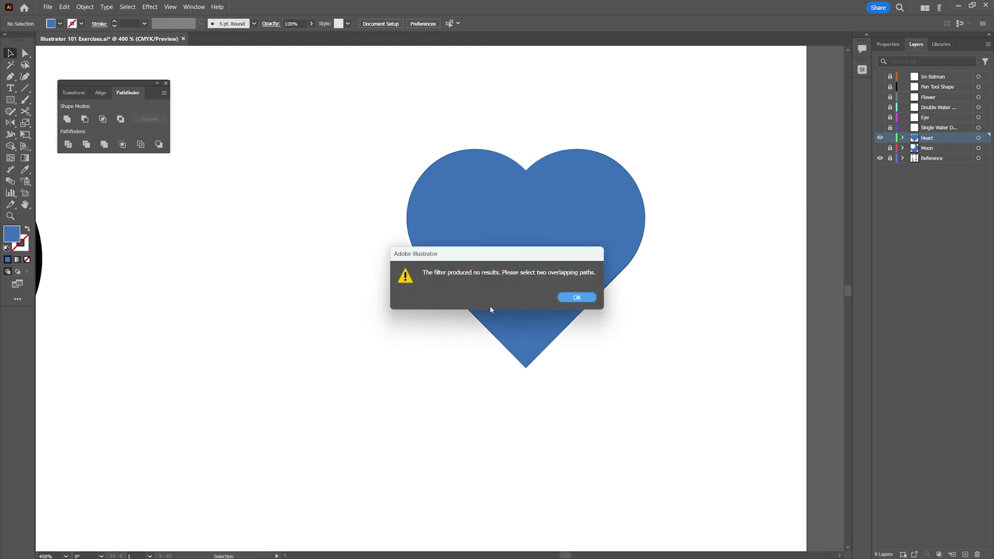
left_click(577, 297)
left_click_drag(392, 117, 675, 368)
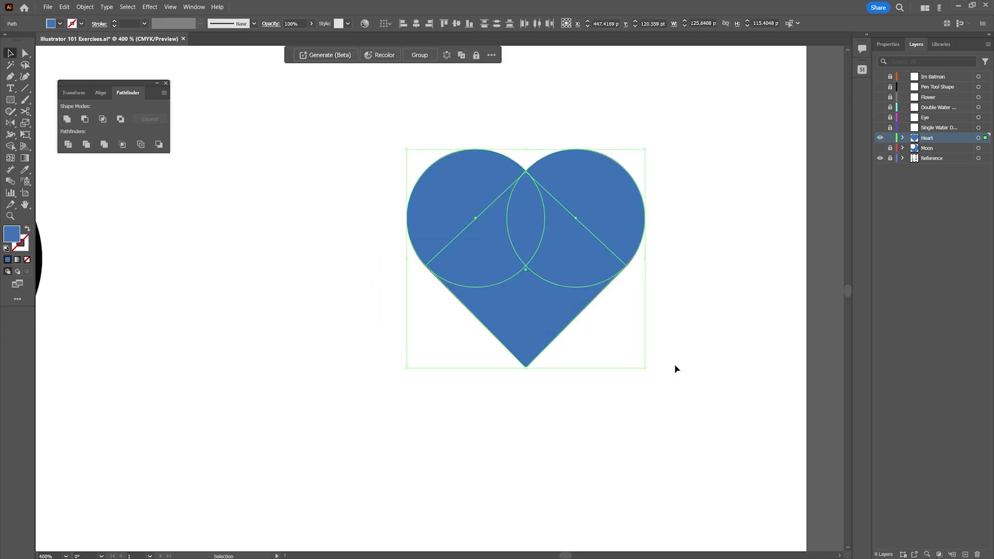
left_click(66, 119)
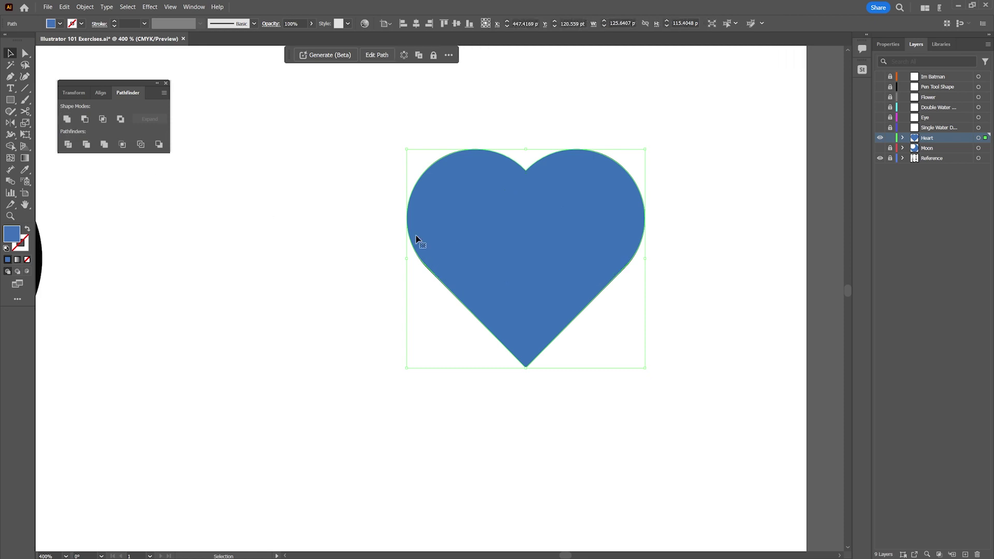
left_click_drag(550, 250, 661, 267)
left_click(346, 292)
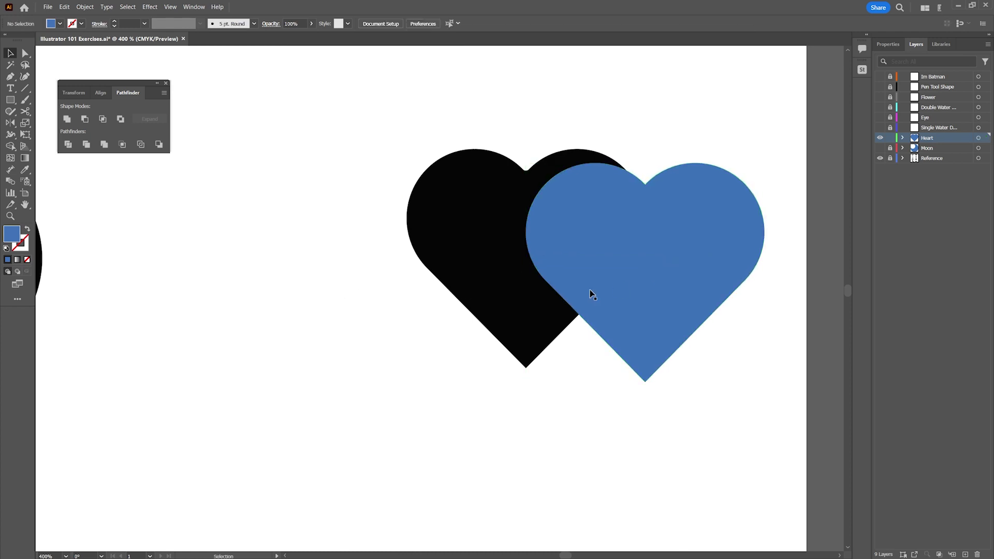
Select the blue heart again
left_click(541, 275)
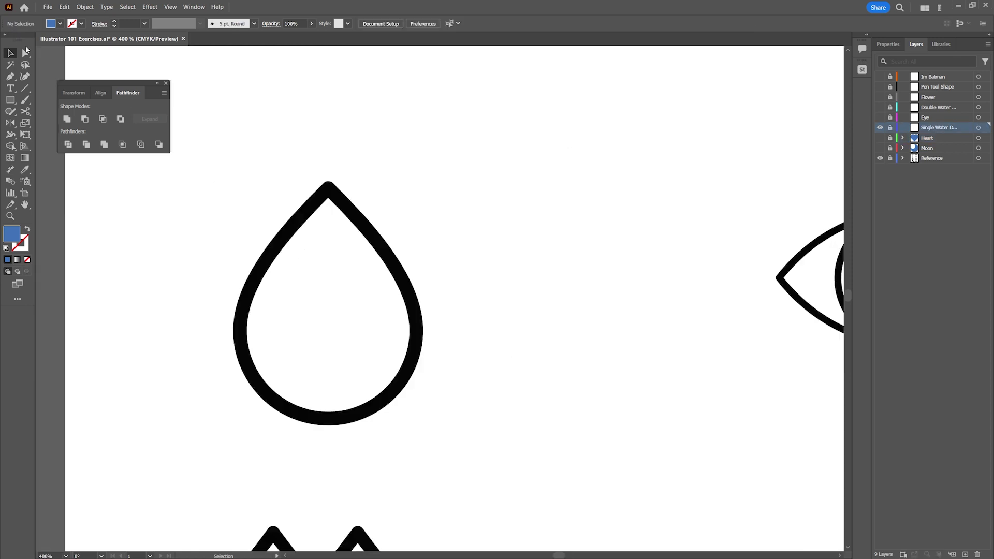
Draw a blue circle inside the water drop on the Single Water Drop layer and nudge it down
left_click(8, 101)
left_click(73, 121)
left_click(978, 128)
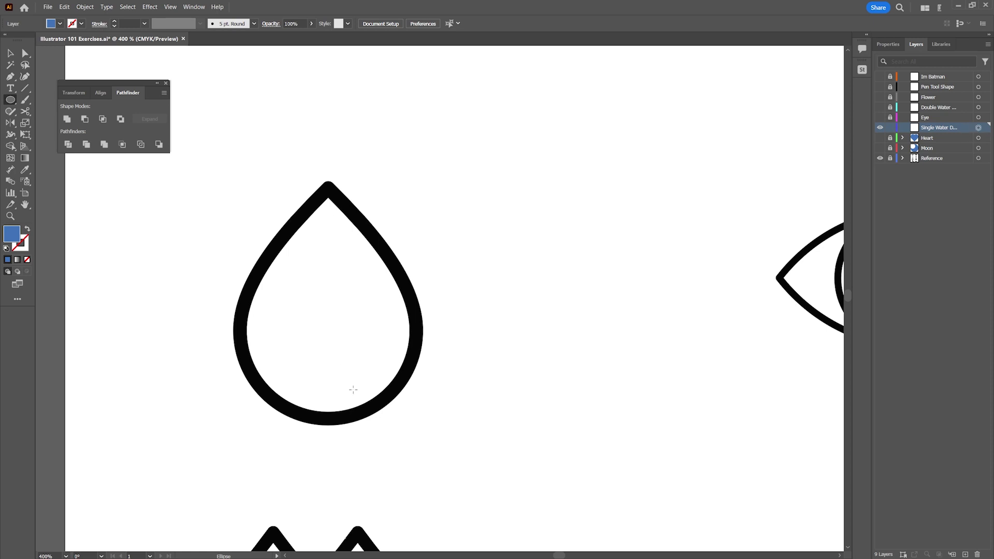
left_click_drag(326, 337, 416, 387)
key("v")
left_click_drag(352, 381, 355, 380)
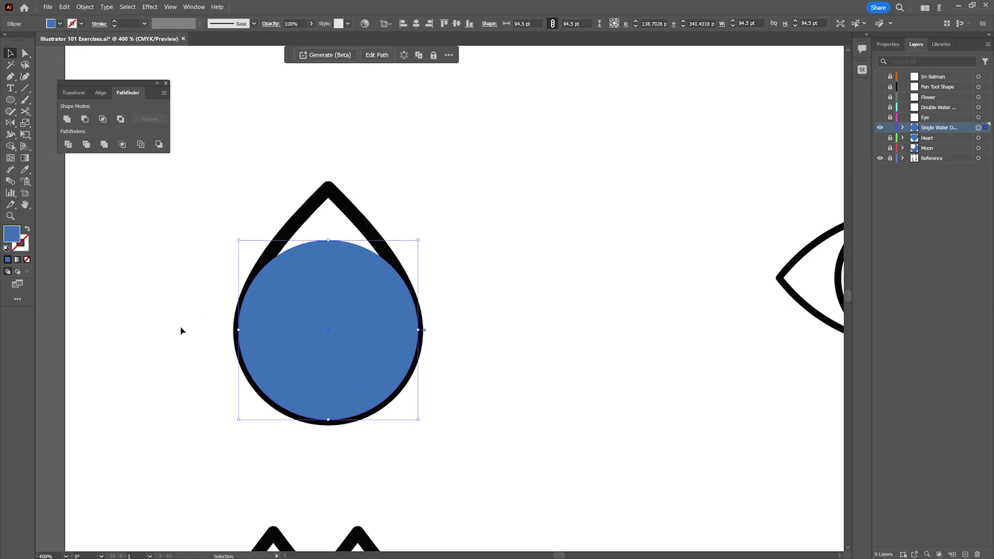
Widen the circle's side anchors to 100.1021 pt with Scale and lower its bottom point to the base
key("a")
left_click_drag(469, 349, 406, 333)
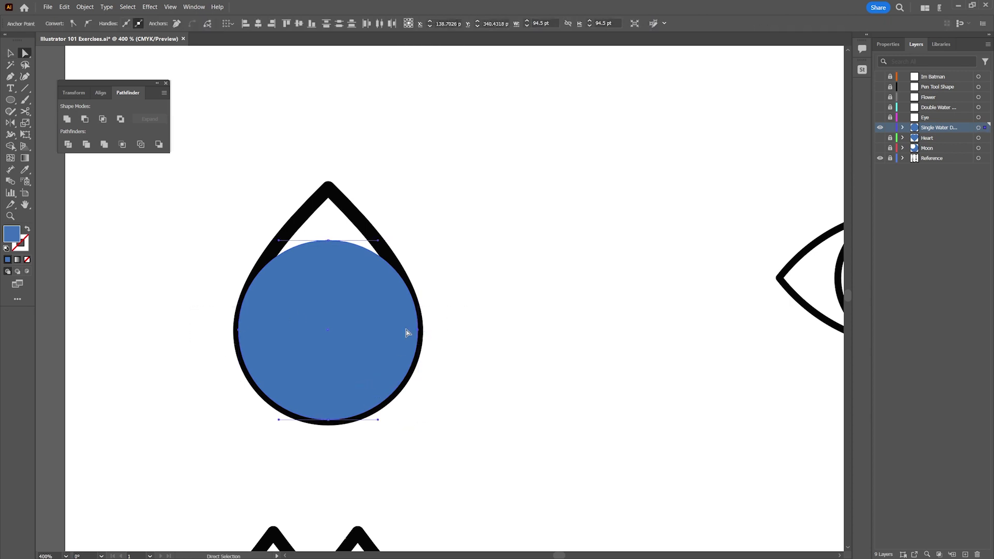
left_click(418, 330)
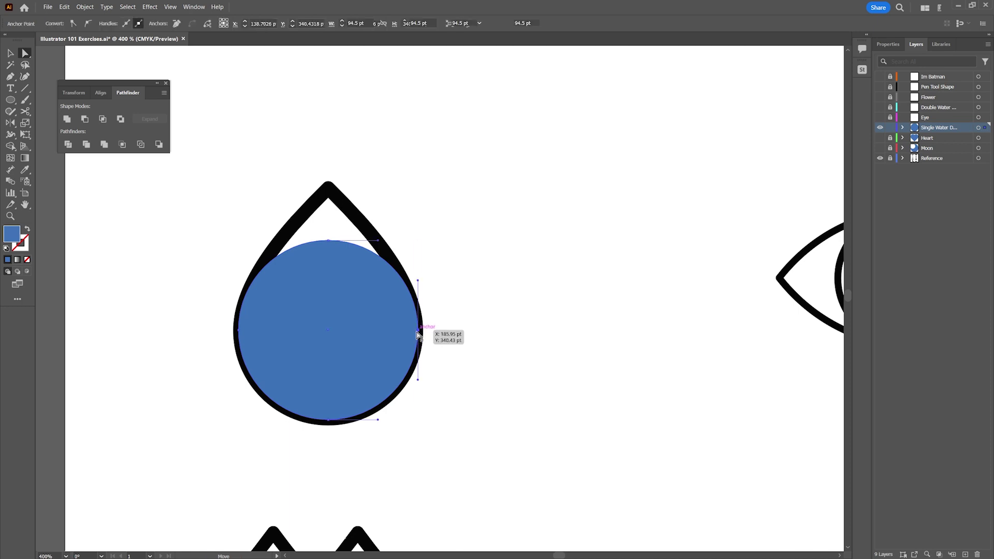
left_click(237, 331)
left_click_drag(188, 313, 490, 359)
left_click_drag(419, 331, 440, 331)
key("s")
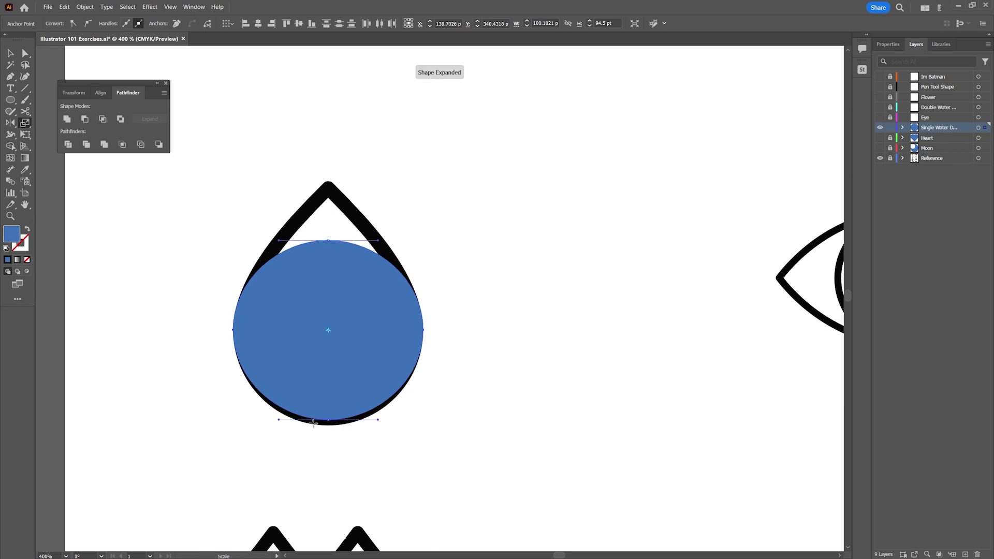
key("a")
left_click_drag(328, 420, 329, 426)
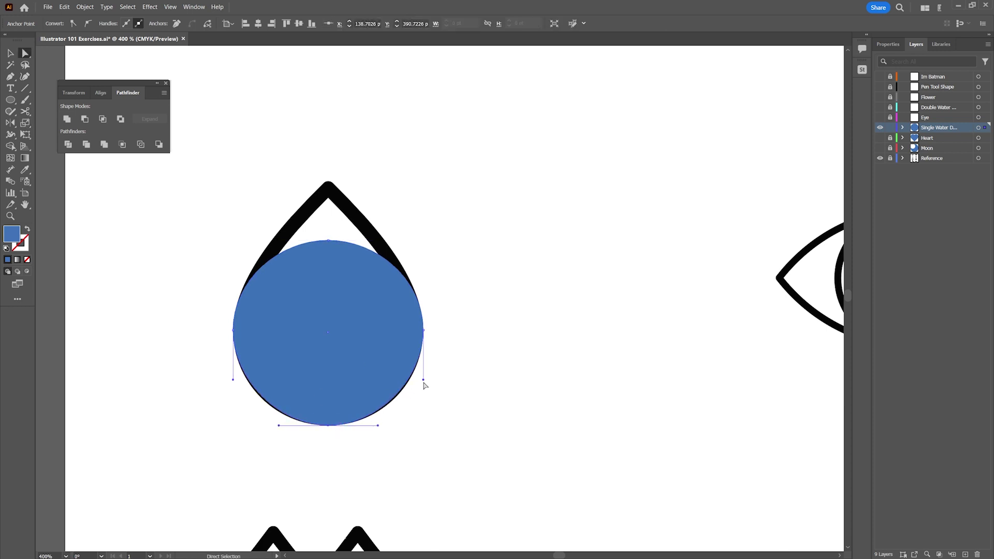
Adjust the lower curves and raise the top anchor to form the drop's pointed tip
left_click_drag(423, 380, 423, 383)
left_click_drag(233, 383, 233, 389)
left_click(530, 417)
left_click(306, 332)
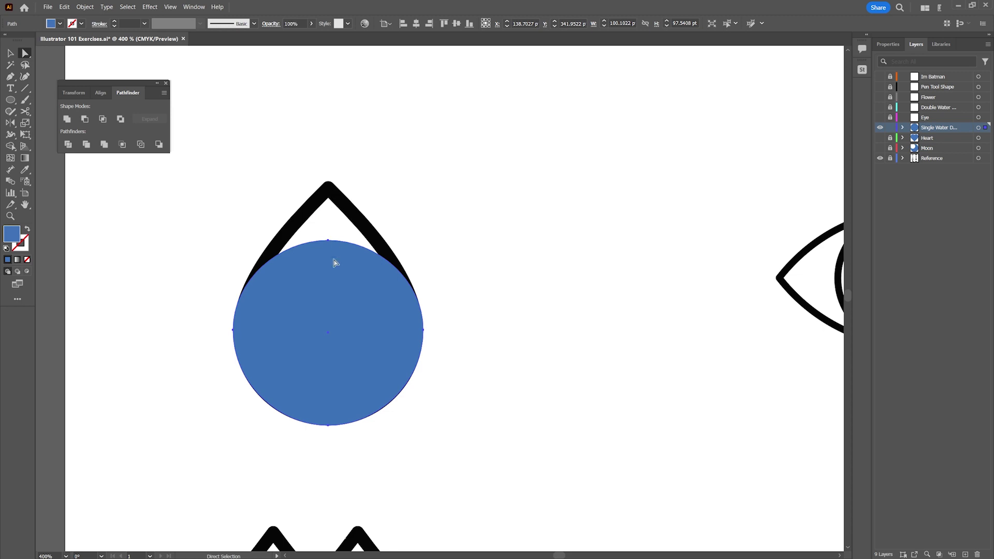
left_click(328, 240)
left_click_drag(328, 240, 327, 182)
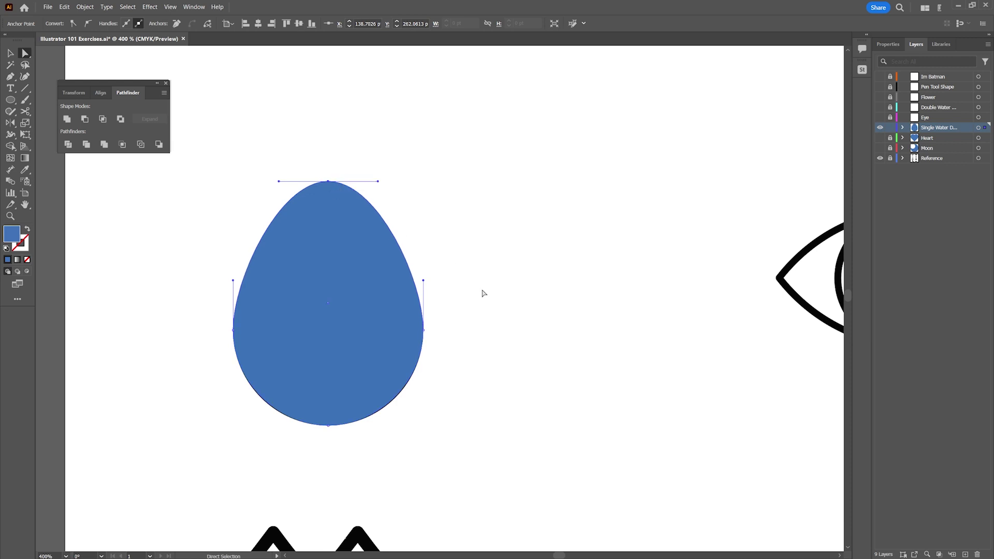
left_click_drag(377, 182, 374, 221)
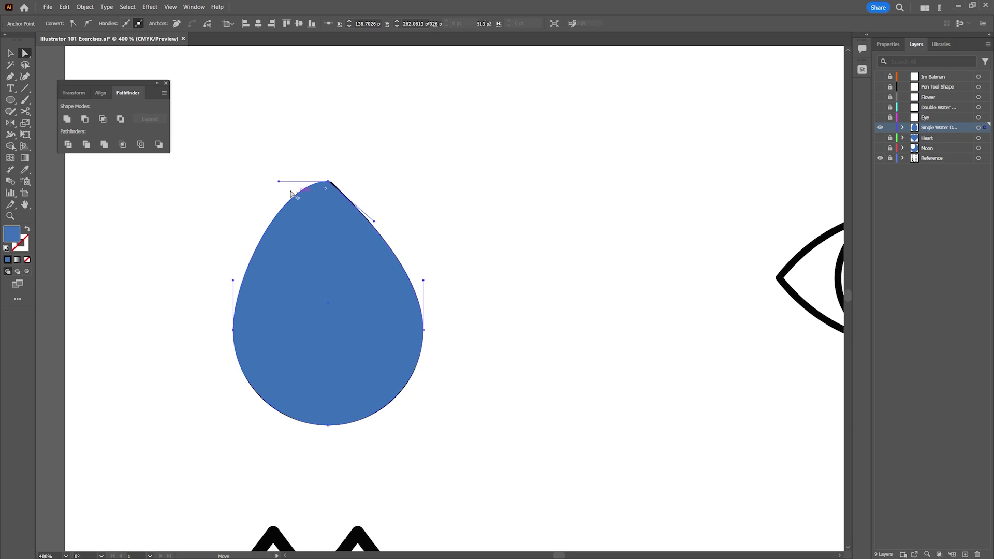
left_click_drag(279, 181, 288, 216)
Refine the top point's left curve handle to sharpen the drop's tip
key("ctrl+z")
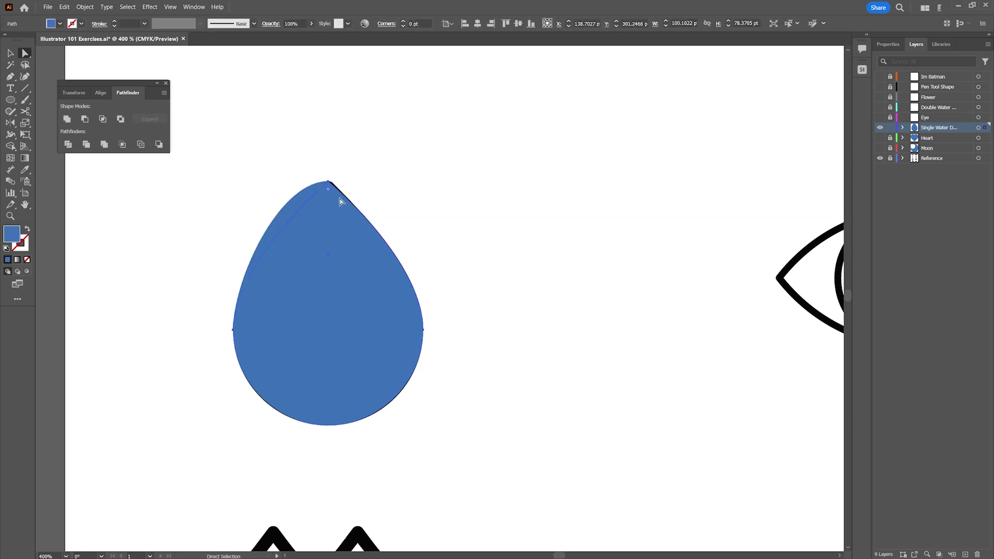
left_click(278, 182)
left_click_drag(278, 184, 293, 213)
left_click(328, 182)
left_click_drag(302, 164, 351, 189)
left_click_drag(283, 181, 293, 213)
left_click(292, 213)
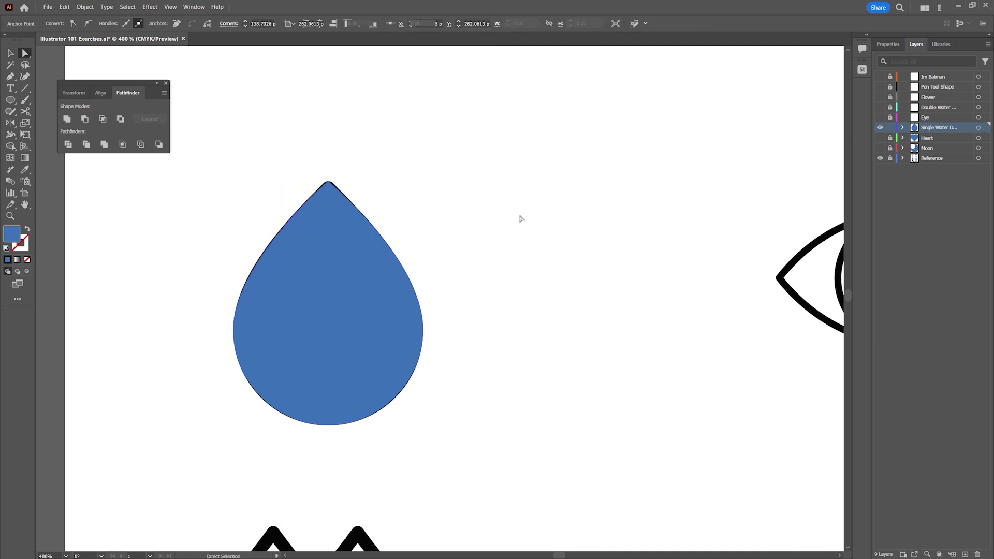
Duplicate the blue drop beside the reference, delete the leftover half piece, and swap its fill to an outline
left_click_drag(335, 308, 525, 299)
key("ctrl+z")
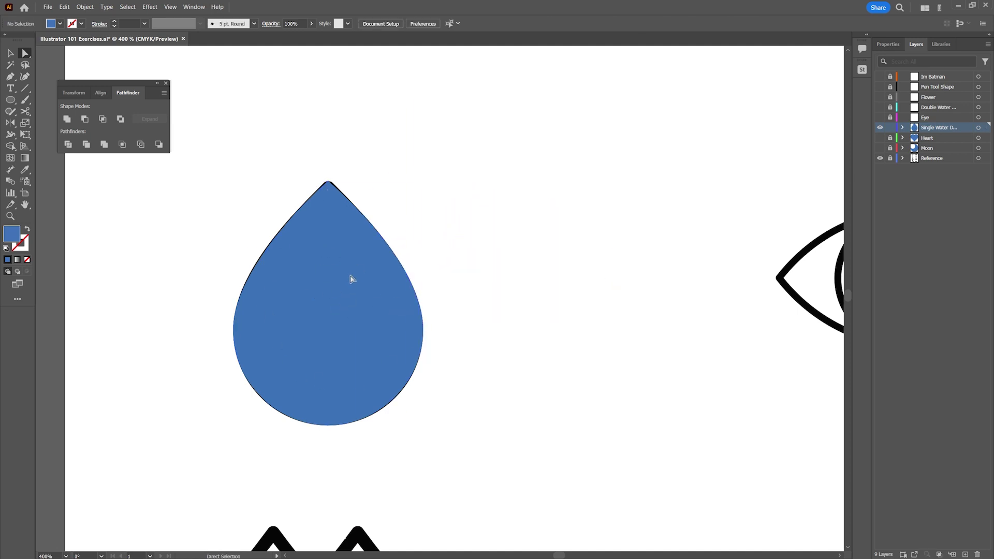
left_click_drag(341, 359, 507, 357)
key("Delete")
mouse_move(492, 310)
left_mouse_down()
mouse_move(511, 309)
mouse_move(497, 307)
left_mouse_up()
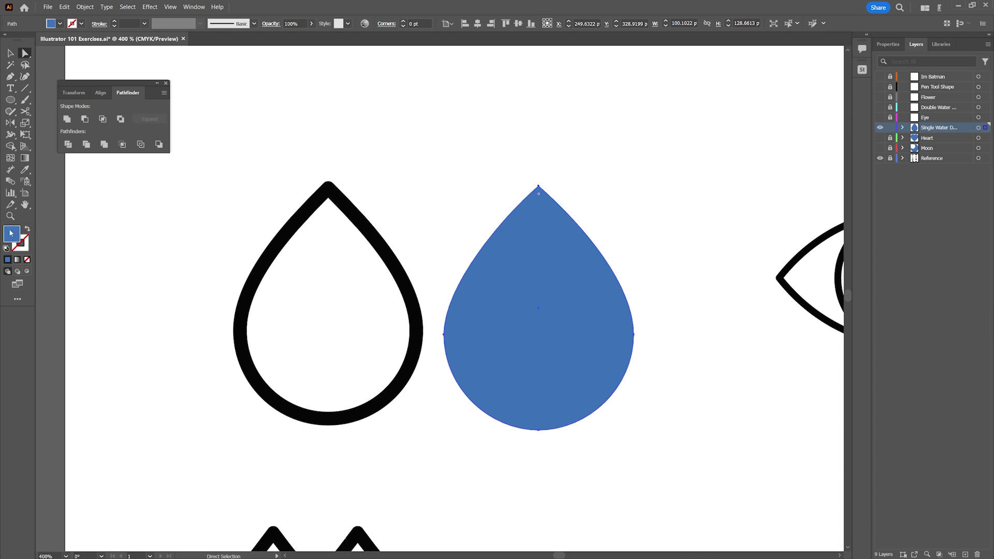
left_click(26, 231)
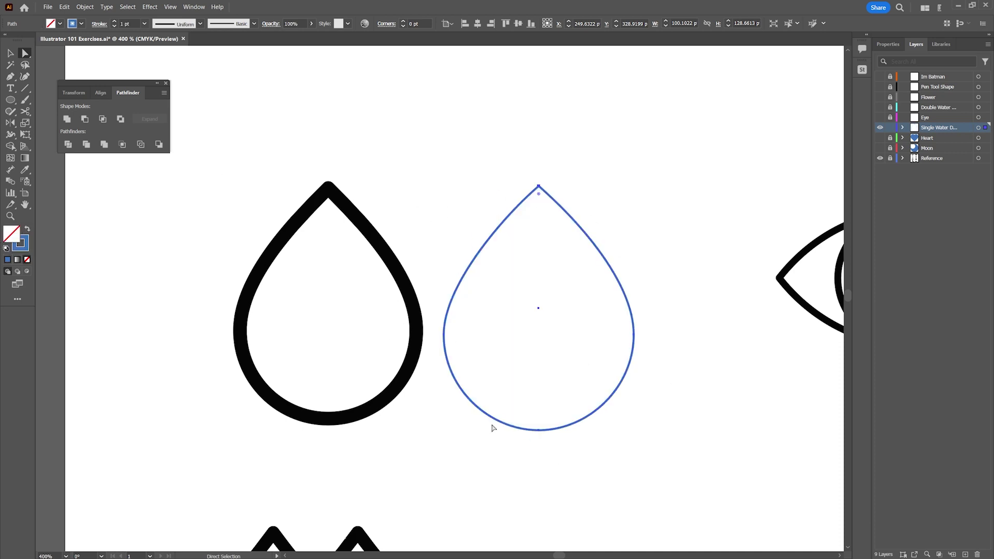
Raise the blue drop's outline weight to 6 pt
key("v")
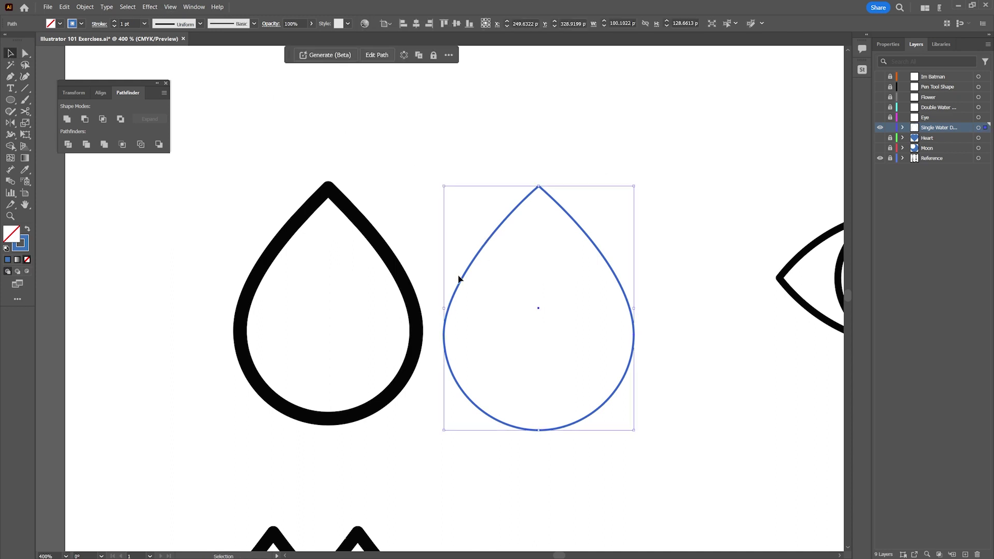
left_click(114, 23)
left_click(115, 24)
left_click(115, 23)
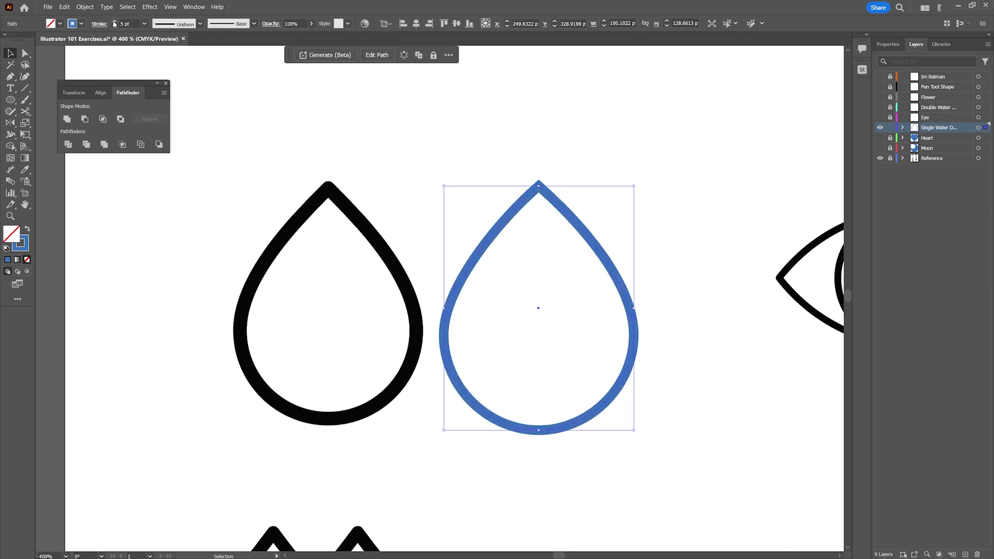
left_click(114, 21)
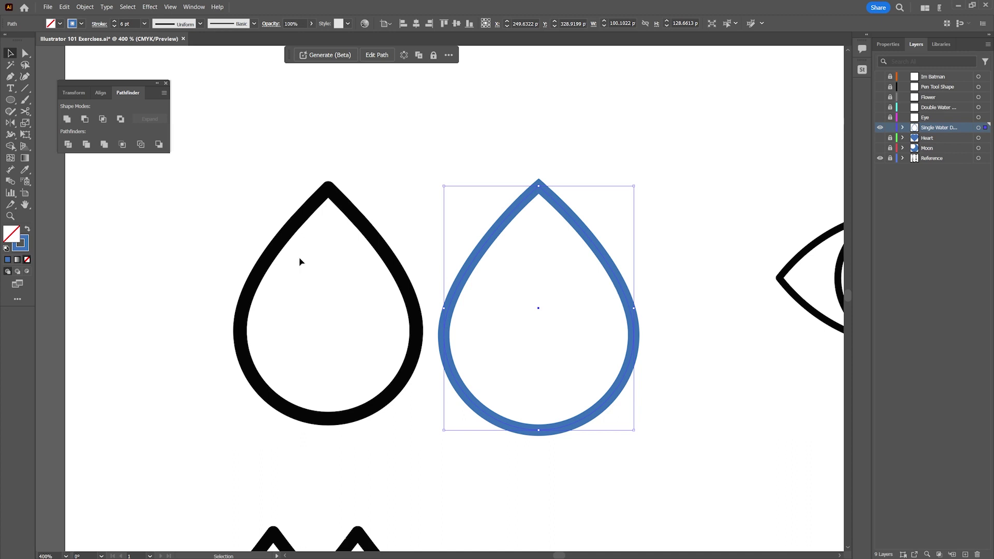
Give the drop a light-blue #aed9ff fill while keeping its blue outline
double_click(11, 233)
left_click(409, 221)
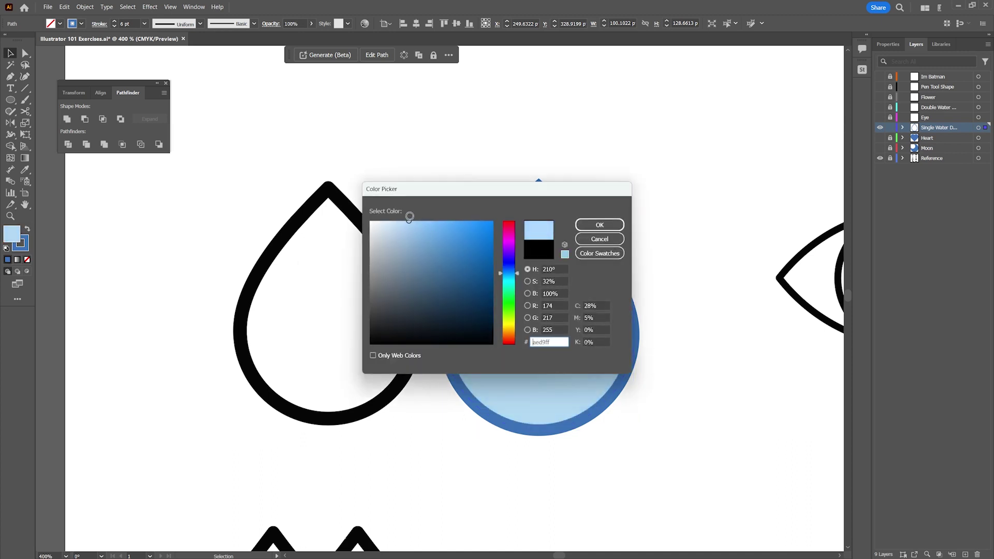
left_click(600, 225)
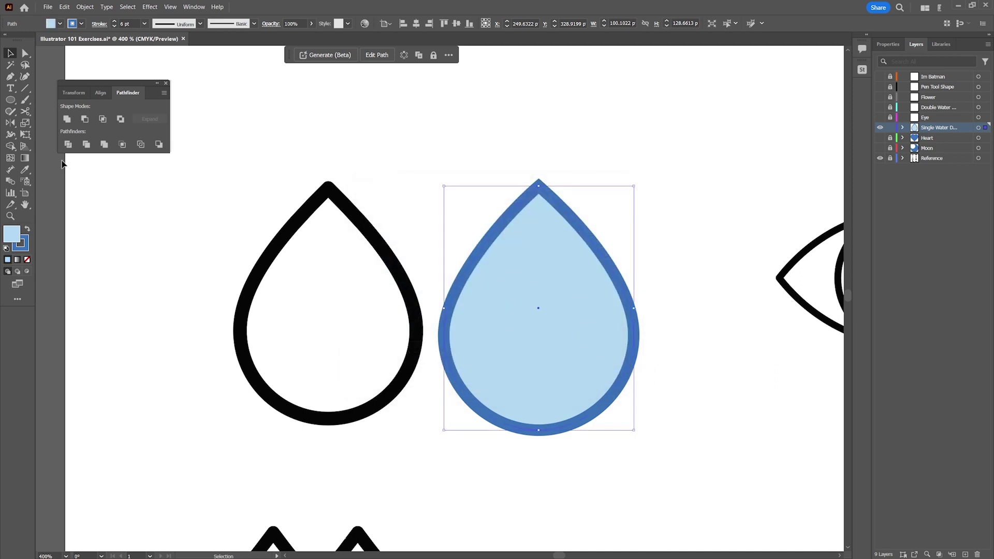
left_click(27, 230)
left_click(27, 231)
left_click(27, 261)
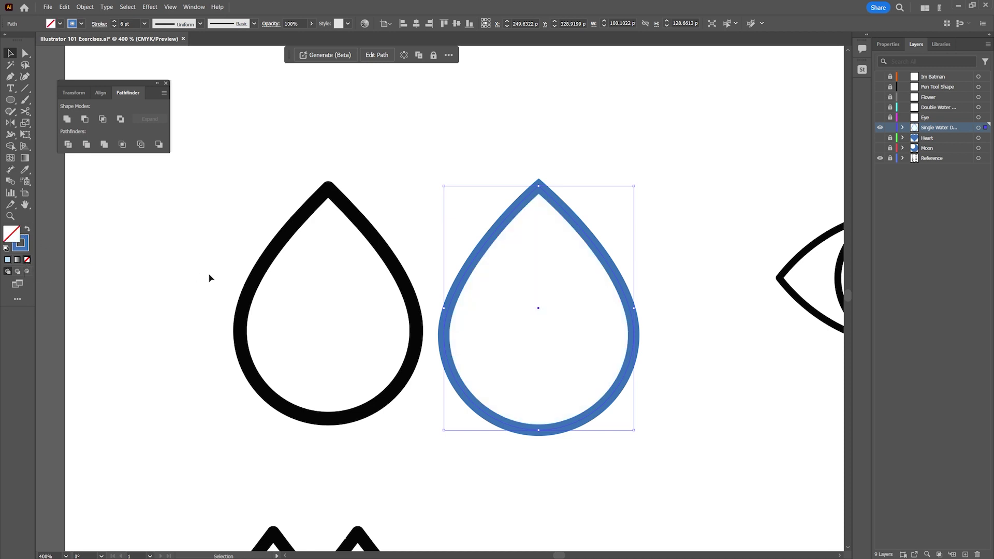
key("ctrl+z")
Slightly round the drop's top tip, then hide the water drop layer
left_click(715, 306)
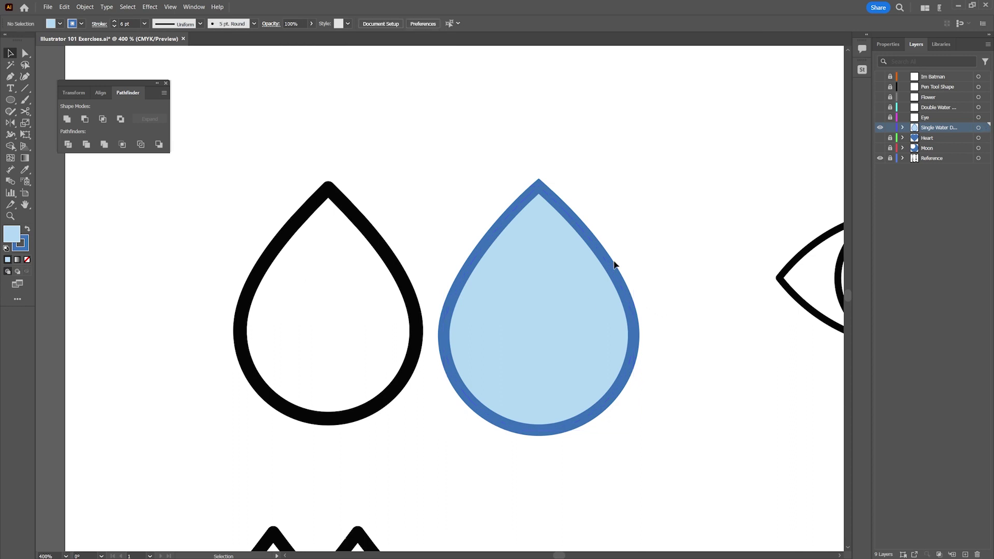
left_click(587, 250)
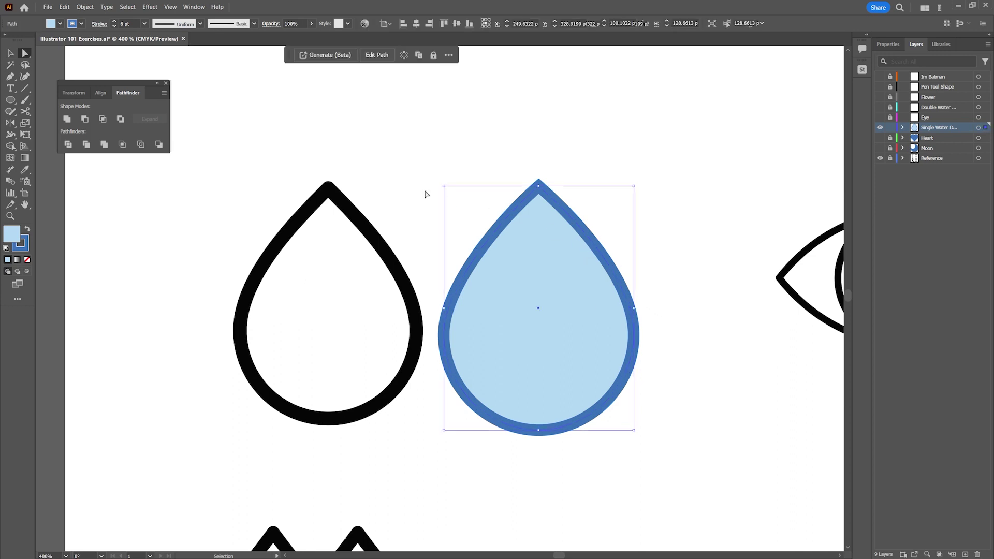
key("a")
left_click_drag(539, 196, 541, 199)
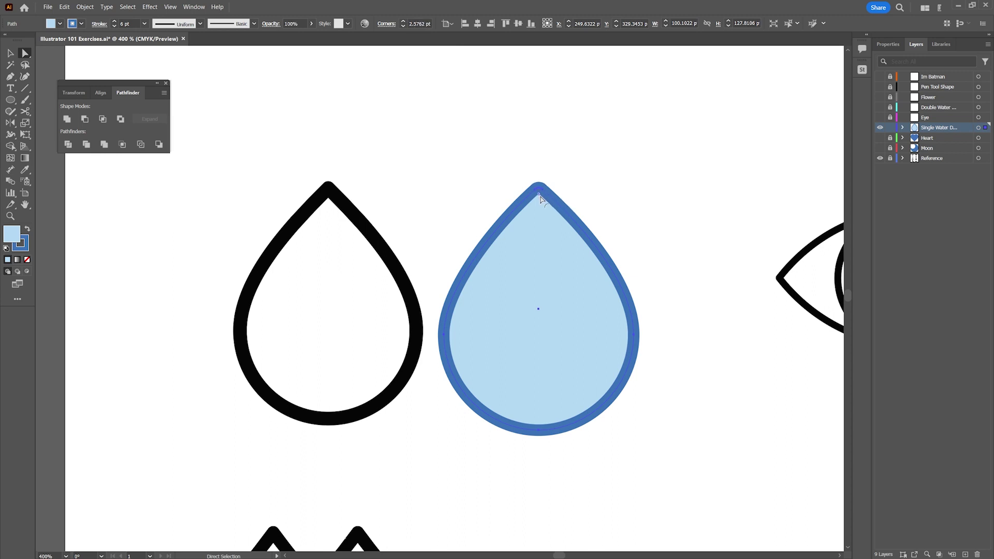
left_click(682, 217)
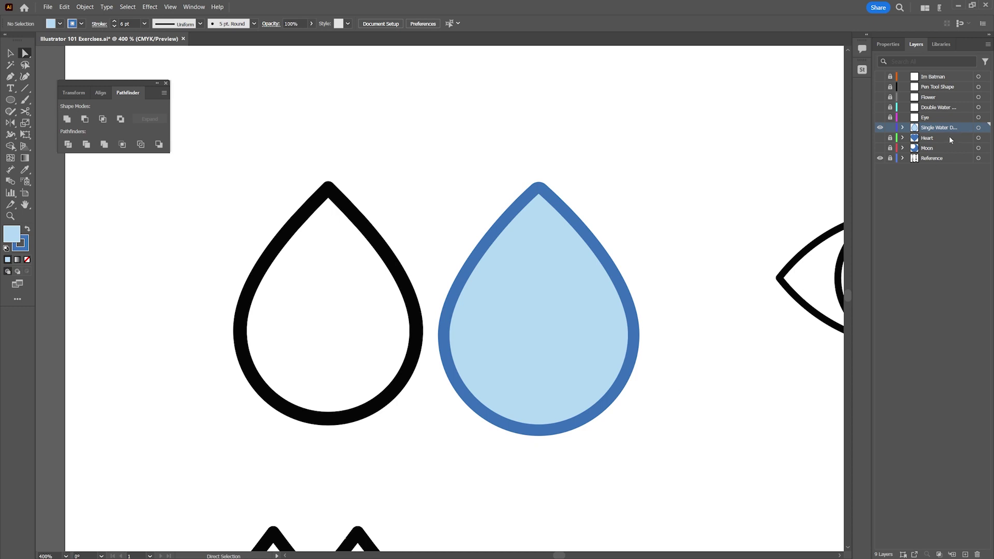
left_click(879, 128)
Show and activate the Eye layer, then take the Pen tool with fill set to None
scroll(787, 224, "right", 10)
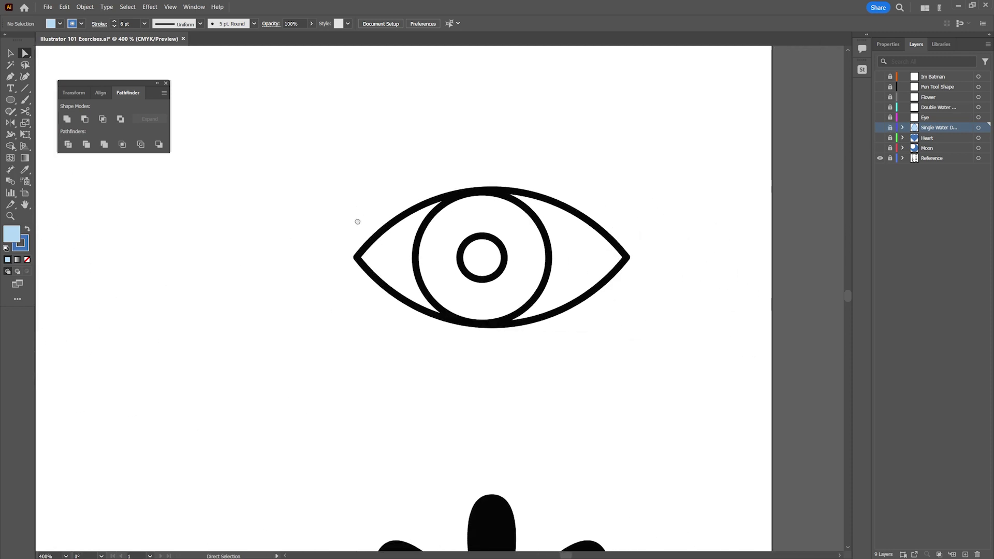
left_click(881, 118)
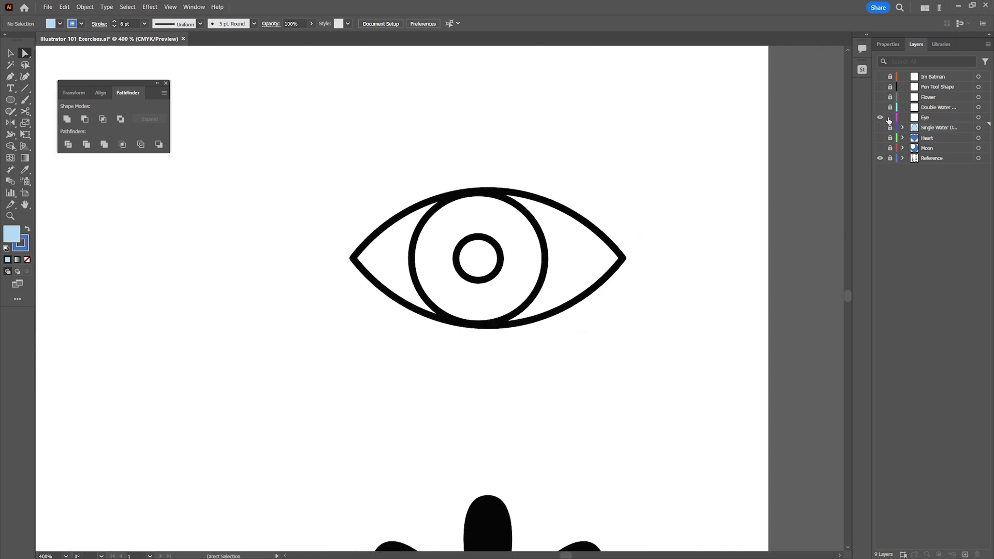
left_click(954, 120)
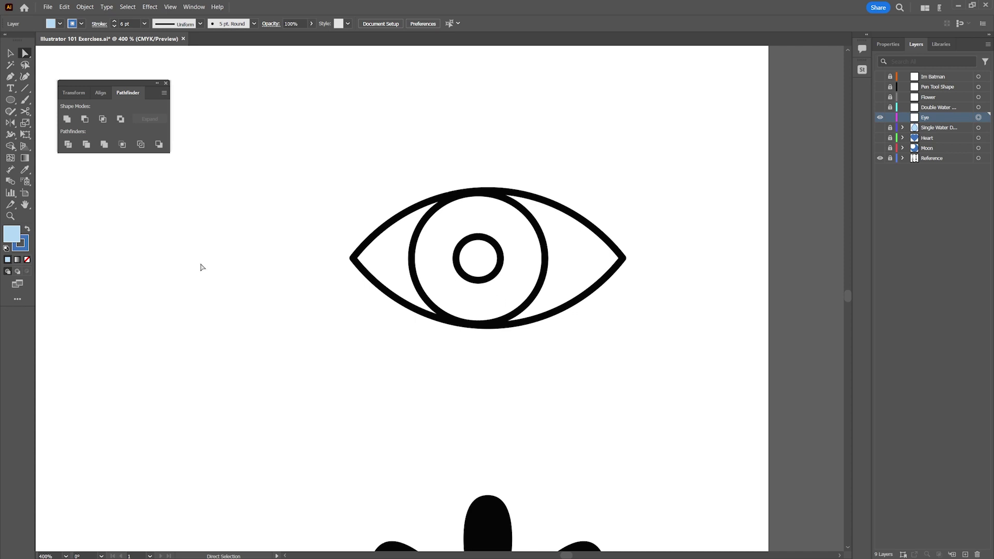
left_click(11, 77)
left_click(27, 261)
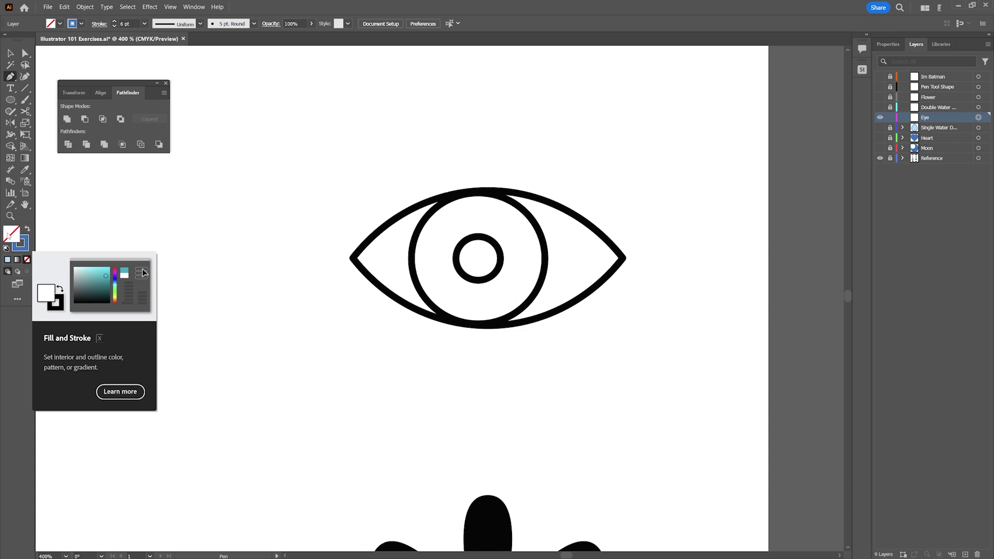
Trace the eye's upper edge with many anchors, then undo that attempt
left_click(350, 257)
left_click(372, 236)
left_click(433, 202)
left_click(464, 199)
left_click(508, 196)
left_click(542, 201)
left_click(572, 212)
left_click(613, 236)
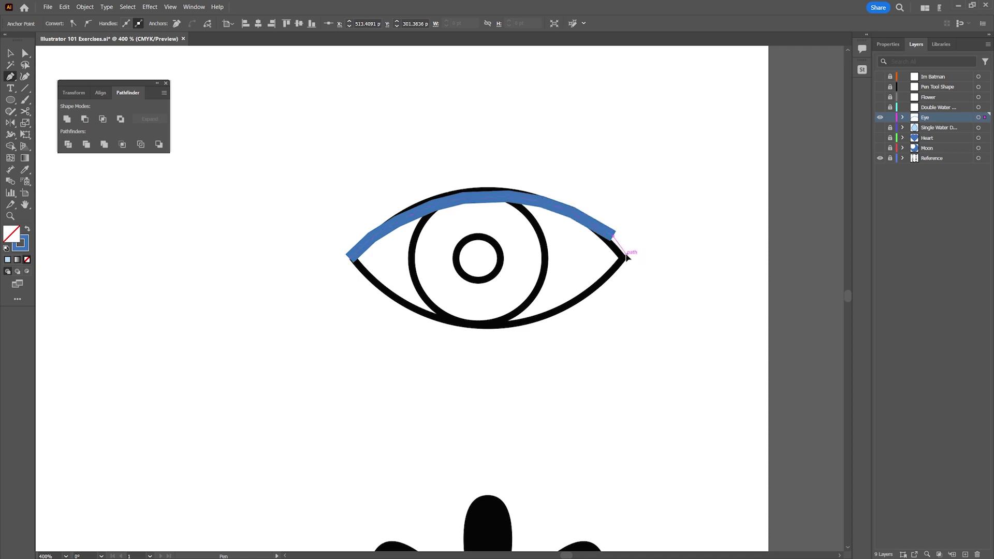
key("ctrl+z")
key("ctrl+z")
key("ctrl+z")
key("ctrl+z")
key("ctrl+z")
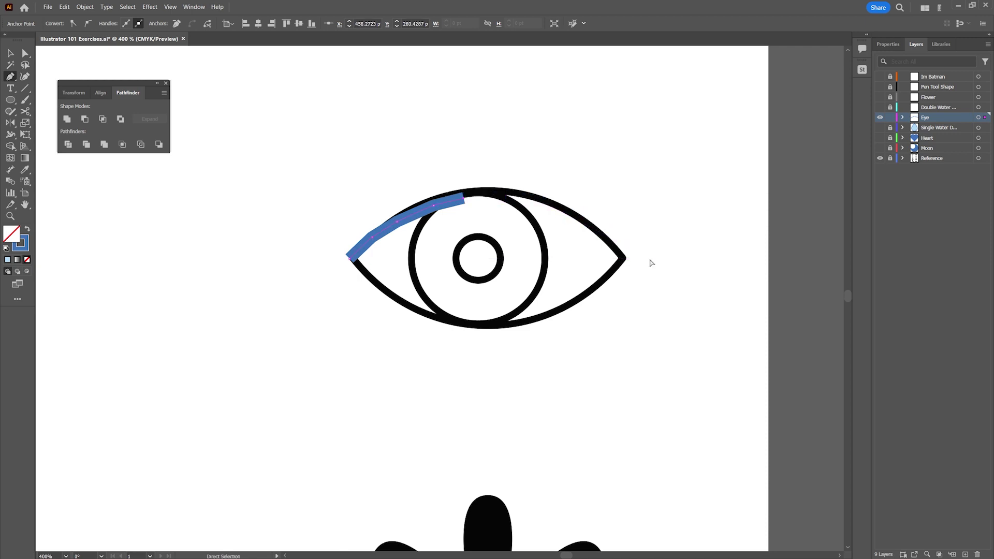
key("ctrl+z")
key("ctrl+z")
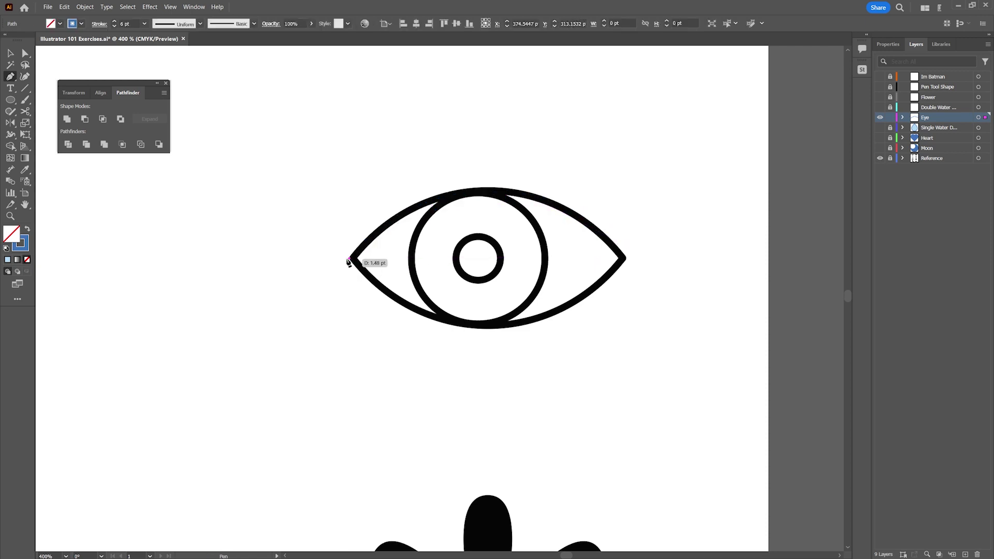
key("ctrl+z")
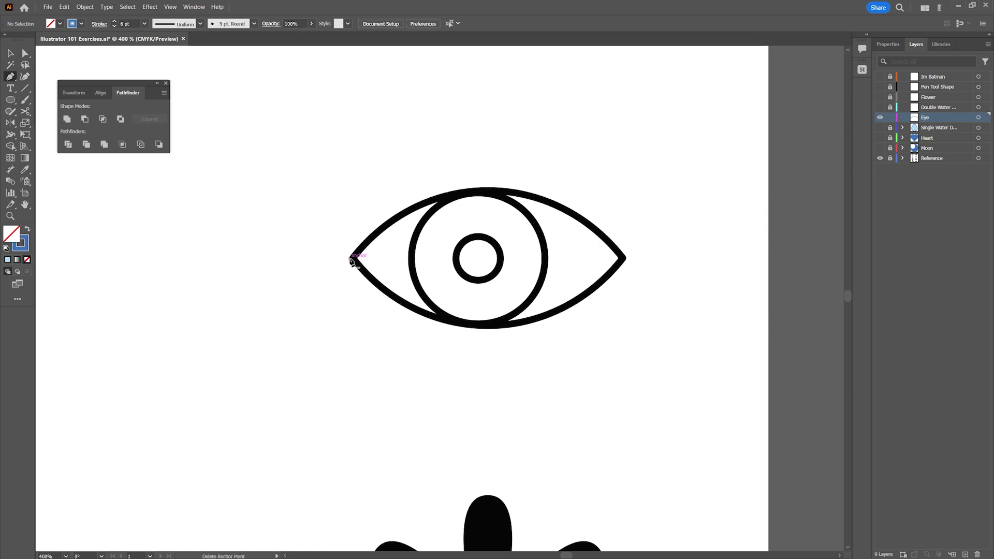
left_click(623, 258)
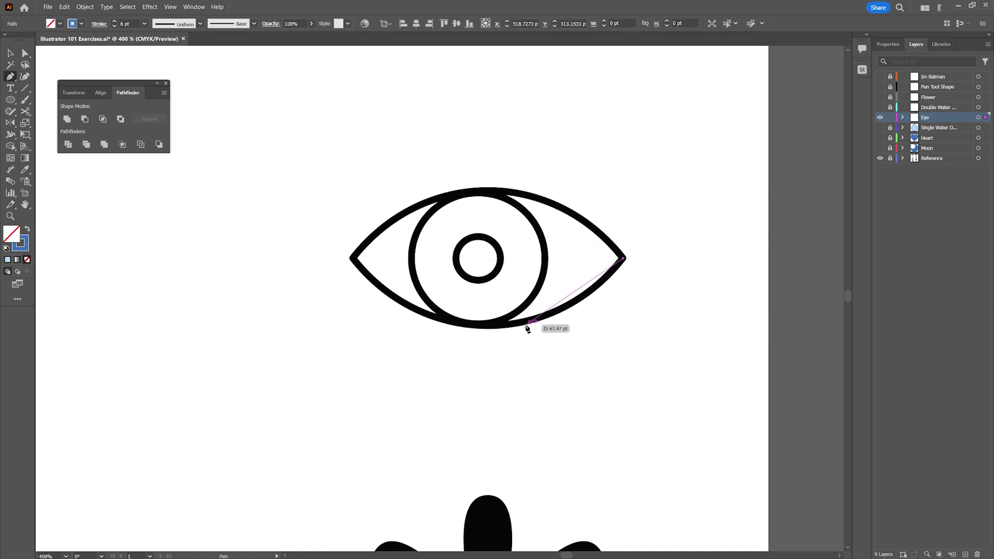
key("ctrl+z")
Draw a closed diamond through the eye's left tip, top, right tip and bottom
left_click(351, 258)
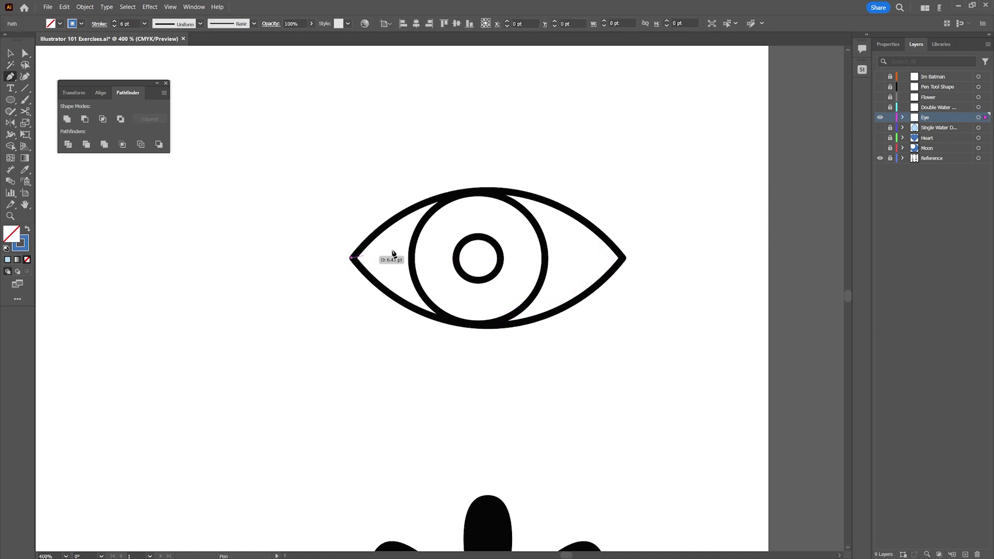
left_click(480, 190)
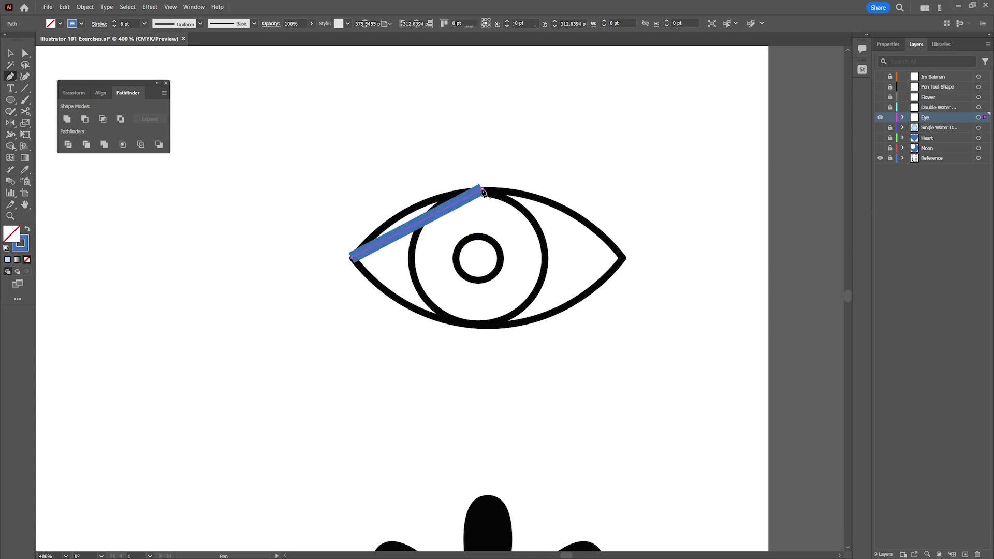
left_click(624, 258)
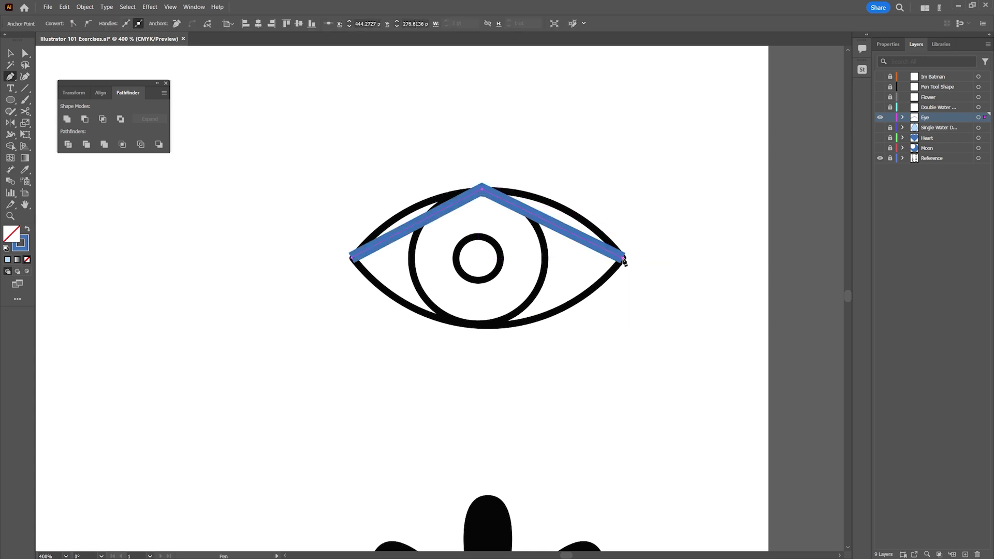
left_click(506, 326)
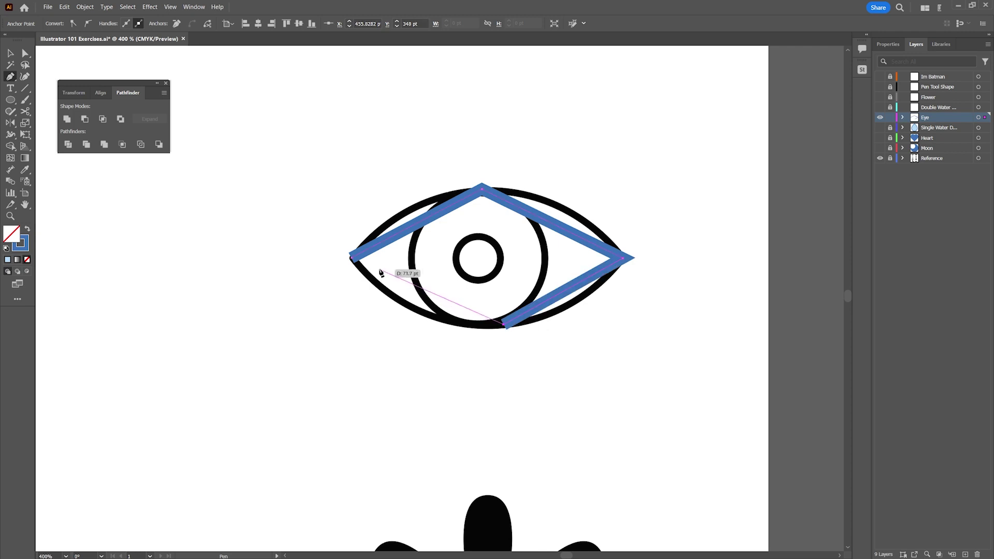
left_click(351, 257)
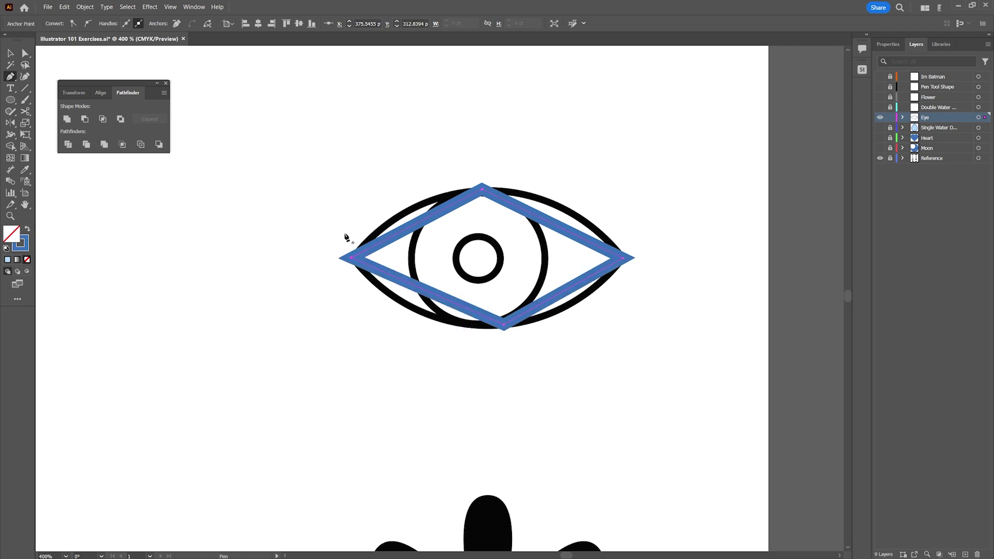
Shift the diamond's bottom point under the top and fine-tune the top point
left_click(23, 54)
left_click_drag(504, 325, 486, 330)
left_click_drag(482, 191, 485, 194)
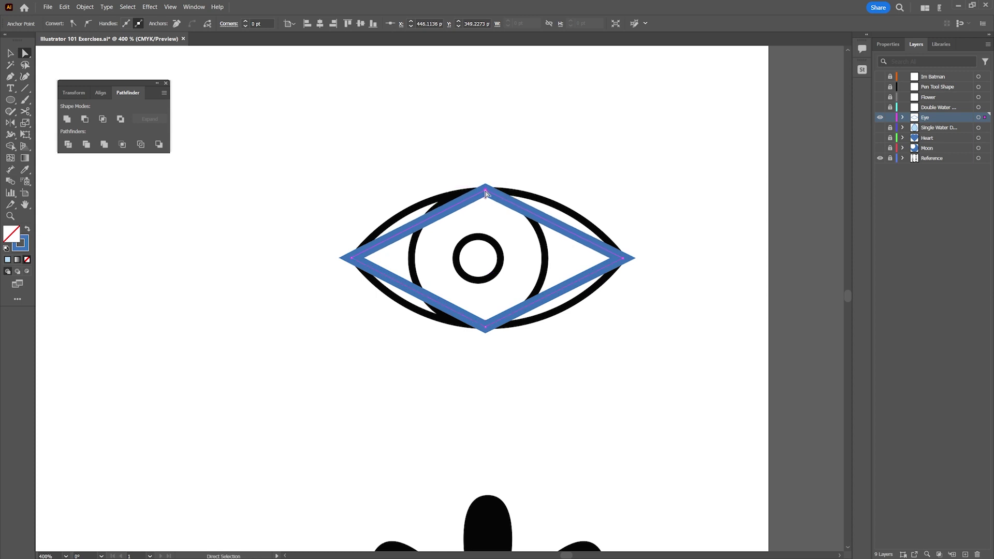
left_click(9, 76)
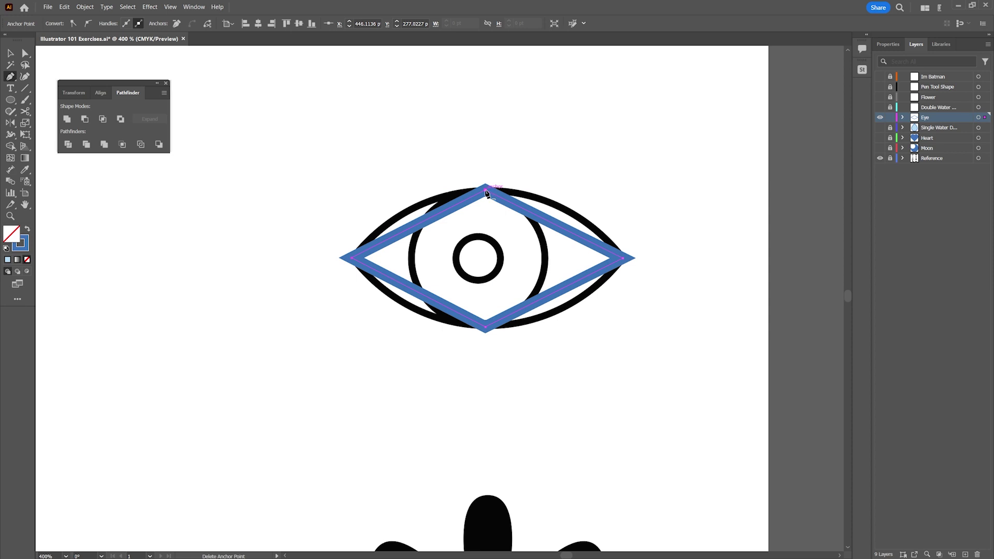
Pull the diamond's top and bottom anchors into smooth curves forming the almond eye
key("alt")
key("alt")
left_click_drag(485, 190, 622, 190)
left_click_drag(527, 192, 563, 189)
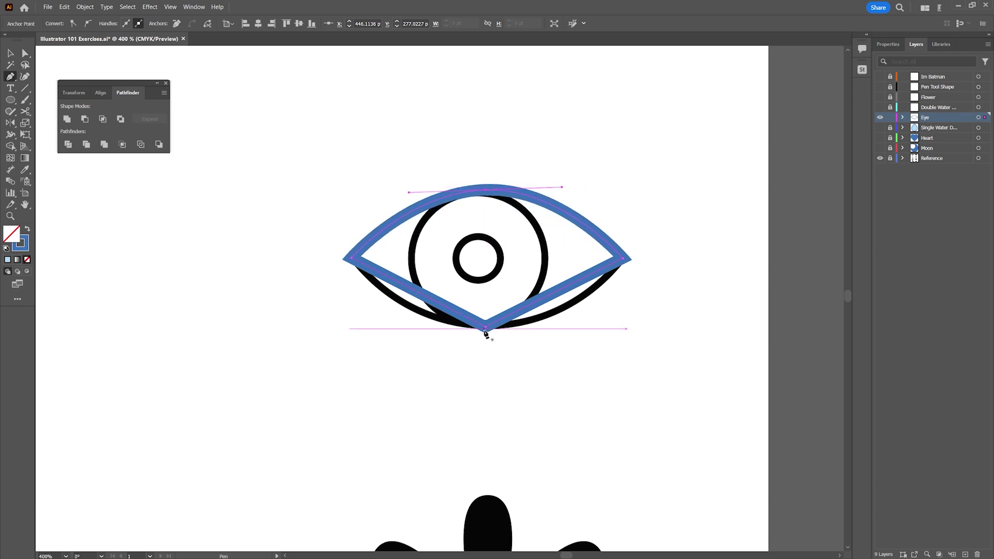
left_click_drag(486, 329, 397, 327)
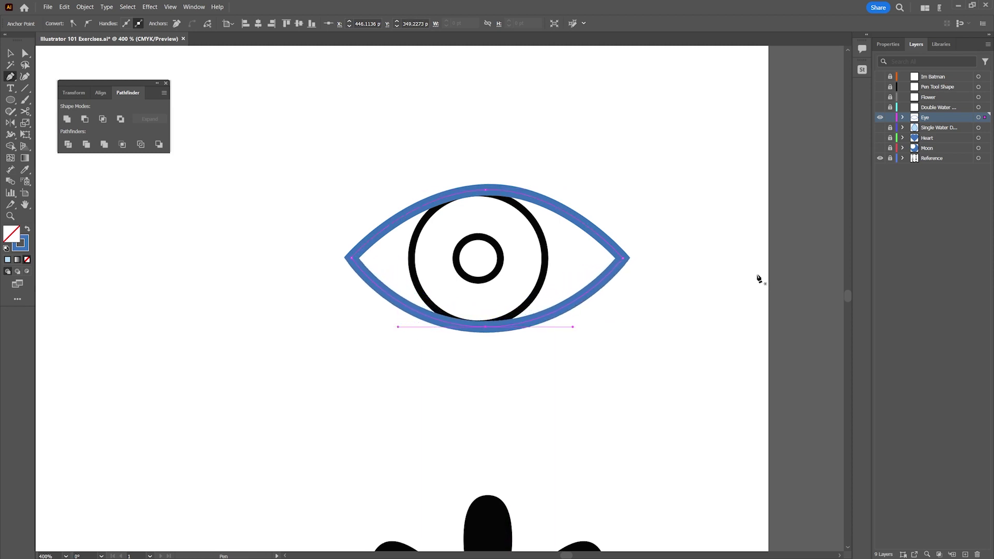
left_click(9, 102)
Draw a small blue ring and centre it on the iris
left_click_drag(480, 260, 522, 293)
key("v")
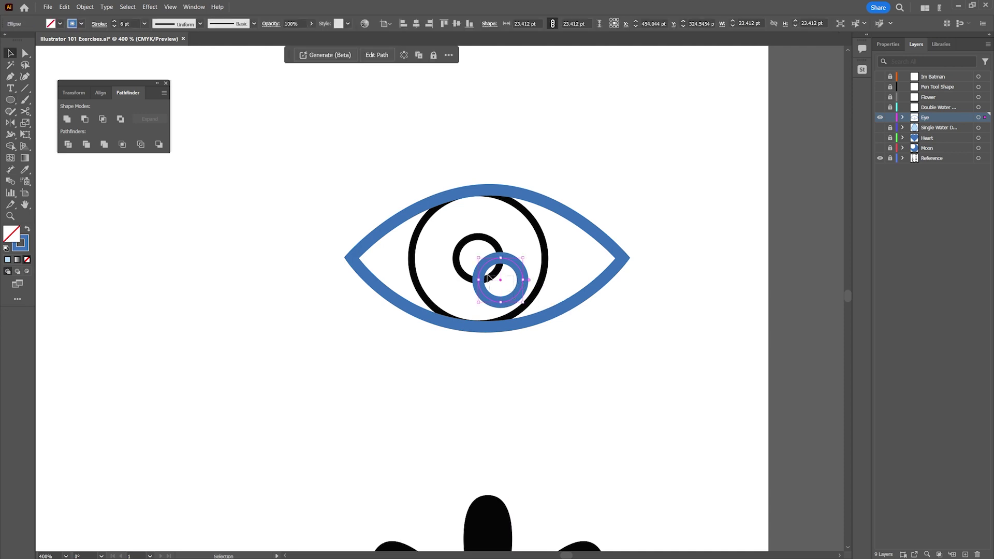
left_click_drag(520, 273, 498, 252)
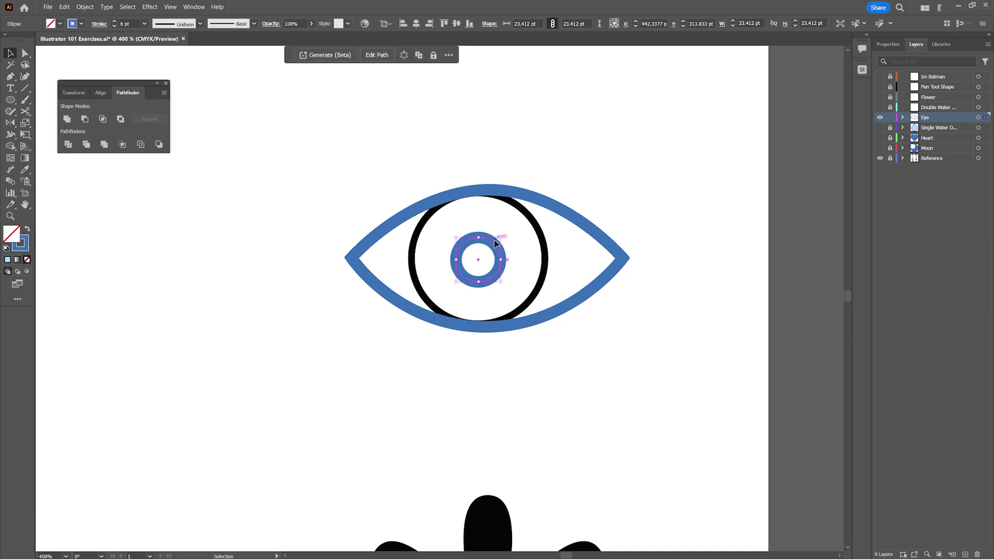
key("a")
key("v")
left_click(64, 7)
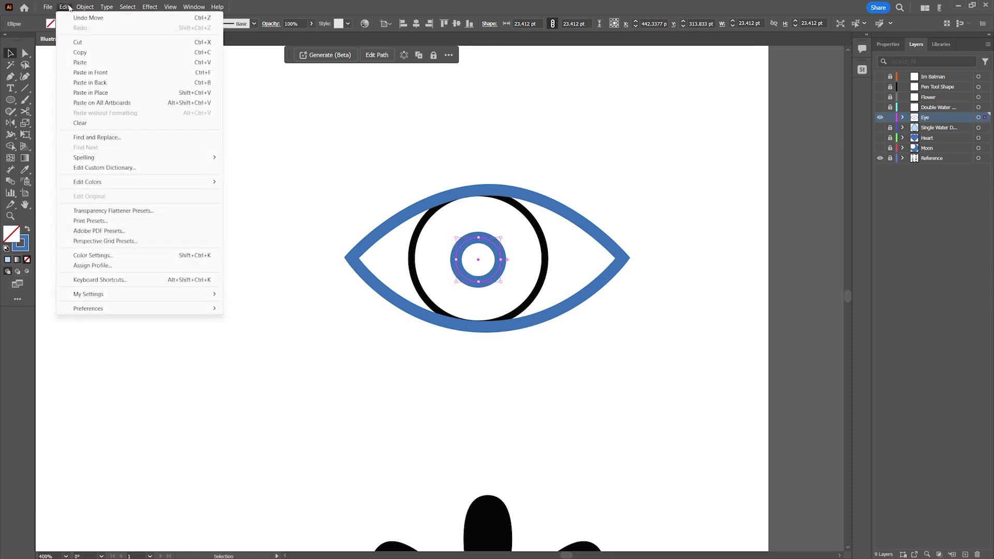
left_click(485, 247)
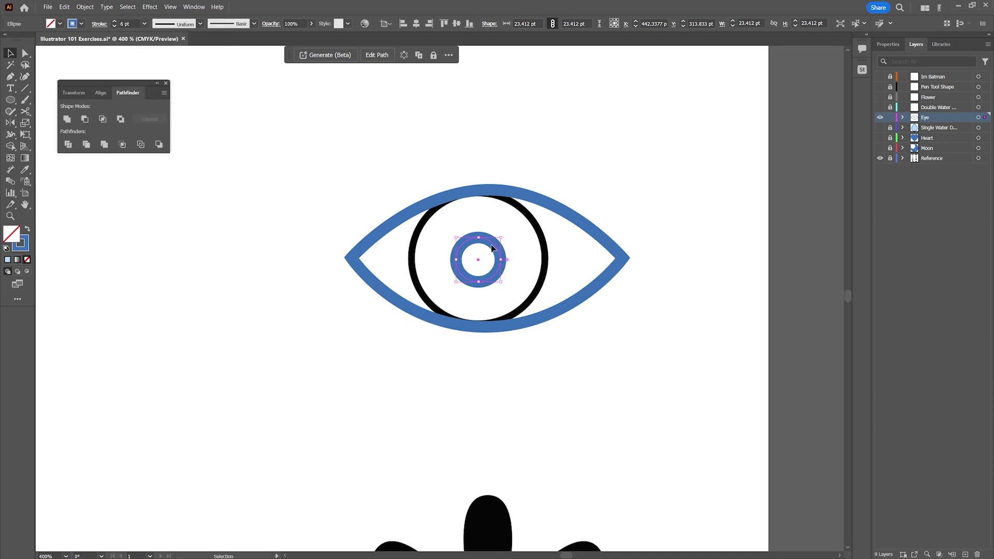
left_click(486, 246)
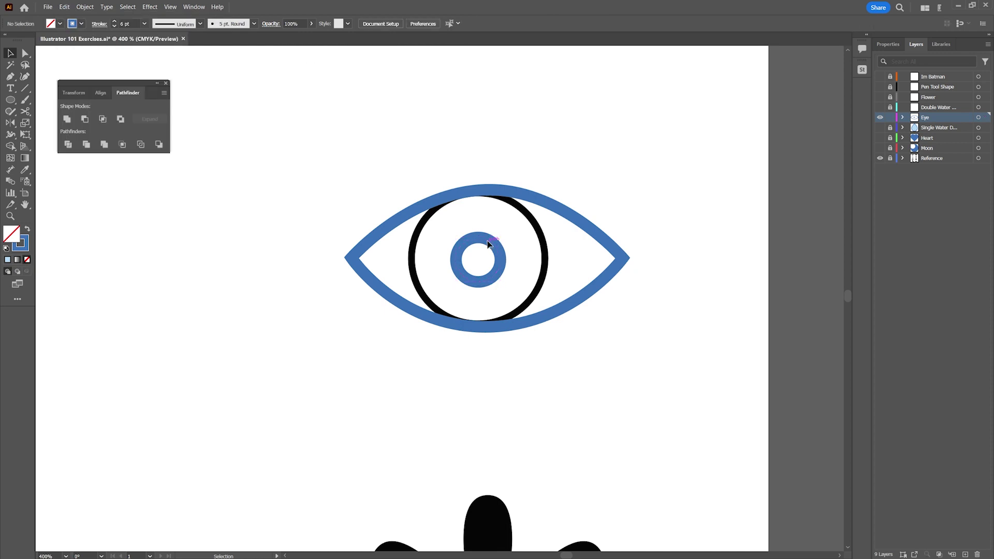
left_click(498, 279)
key("a")
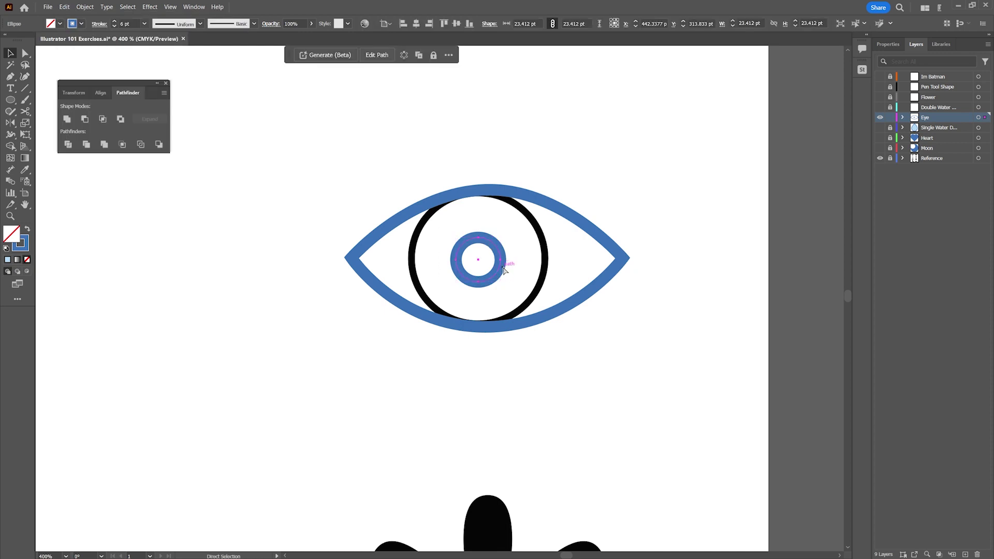
key("v")
left_click_drag(501, 239, 549, 201)
key("ctrl+z")
Thin the middle ring's stroke toward 4 pt and enlarge it to 70.057 pt
left_click(114, 27)
left_click(115, 27)
left_click(115, 26)
left_click(114, 26)
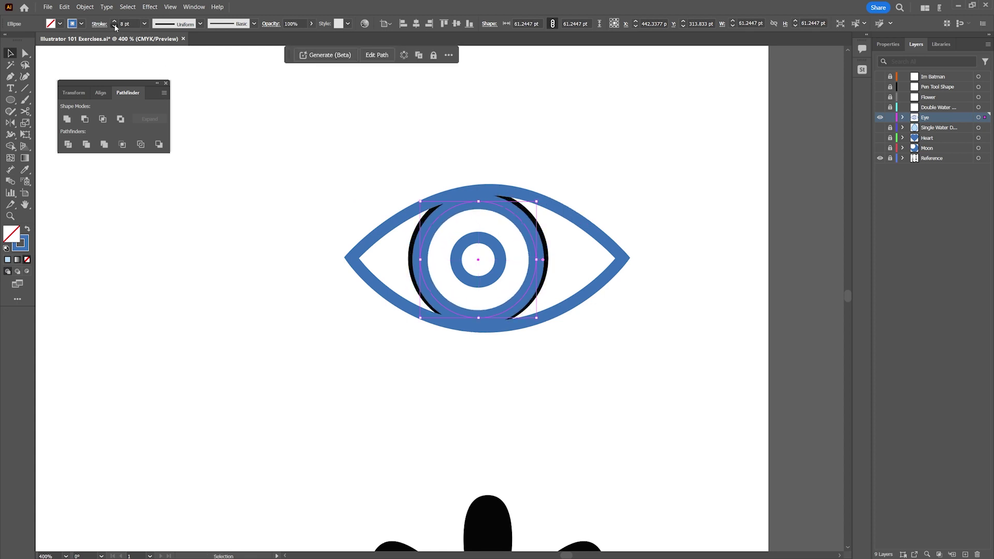
left_click(114, 26)
left_click(115, 26)
left_click(115, 27)
left_click(114, 26)
left_click_drag(418, 200, 411, 192)
left_click(661, 388)
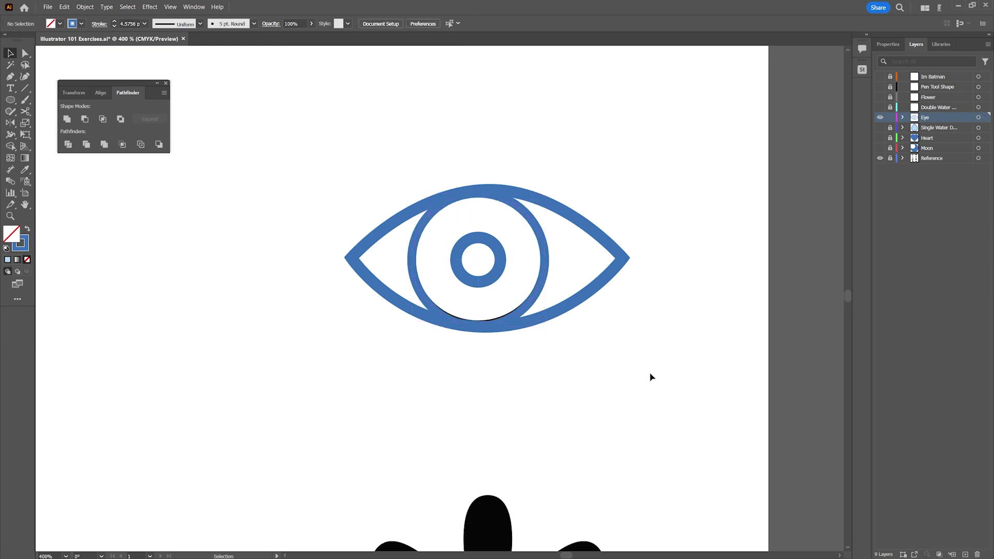
Select all the blue eye shapes and move them down-right off the reference
left_click(621, 273)
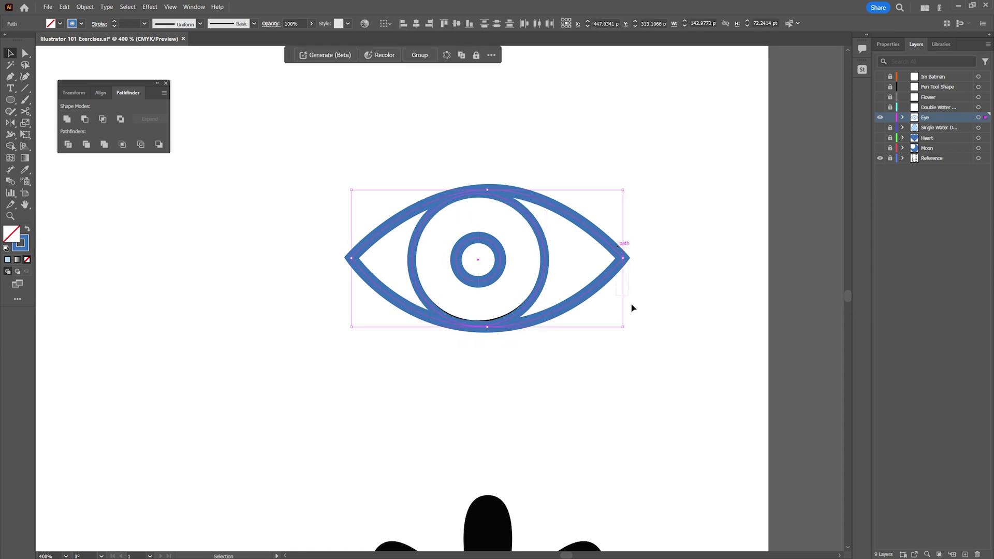
left_click_drag(315, 184, 559, 309)
left_click_drag(541, 275, 665, 419)
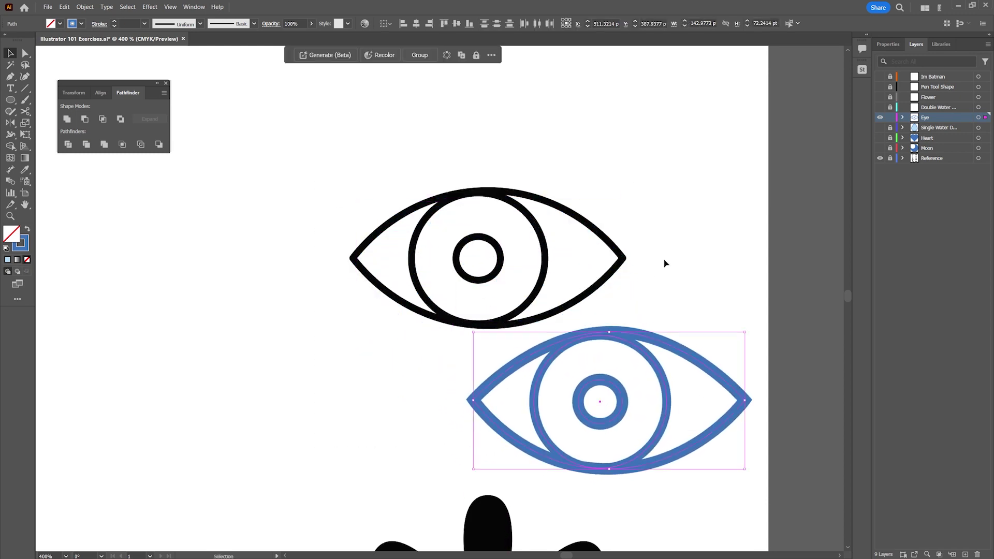
Set the middle ring's stroke to 3 pt and shorten its height slightly
left_click(666, 403)
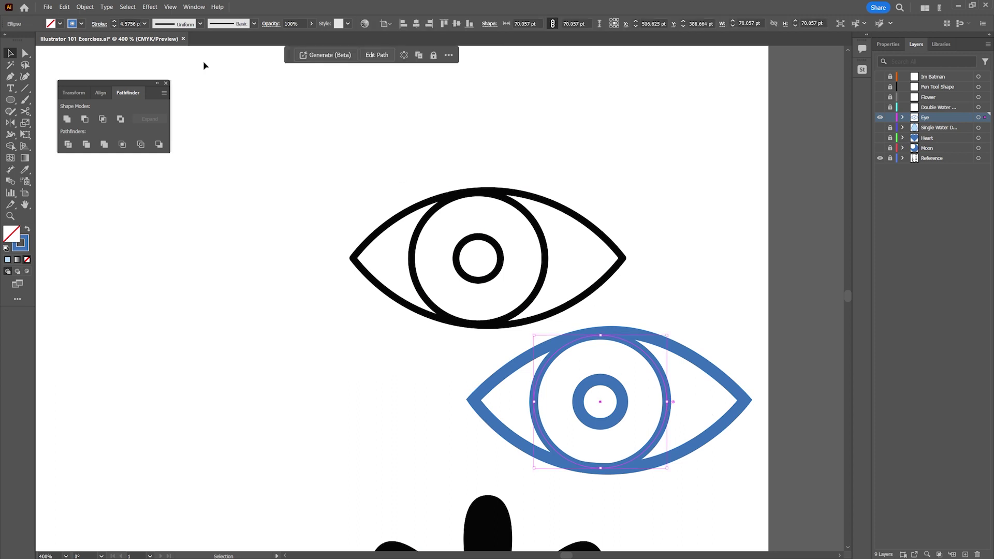
left_click(114, 27)
left_click(114, 27)
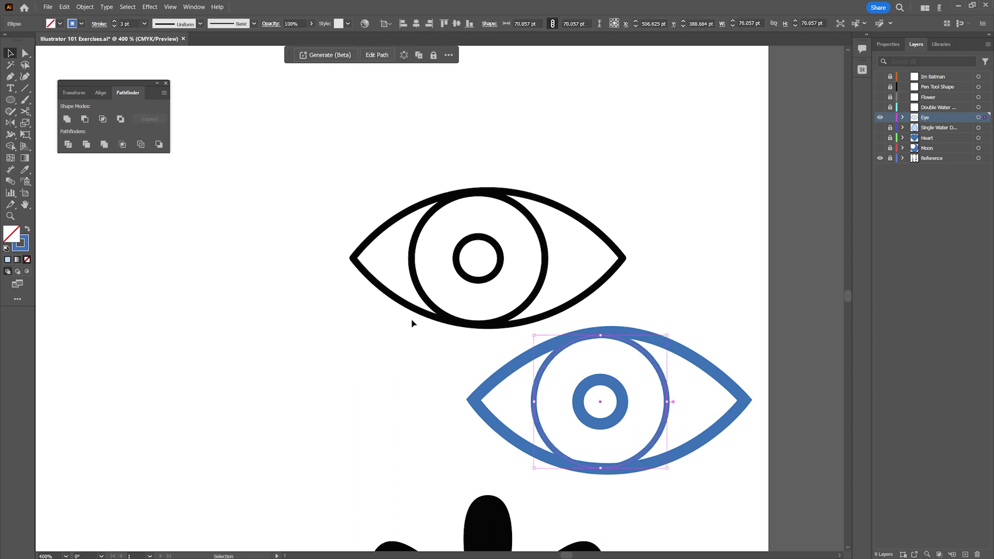
left_click_drag(602, 469, 603, 463)
left_click(628, 273)
key("z")
left_click_drag(611, 243, 615, 246)
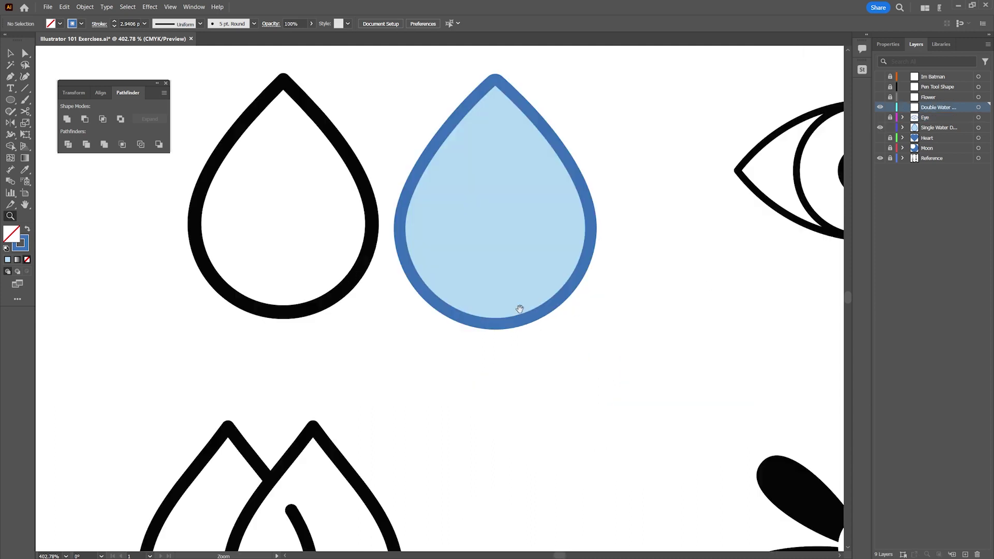
Show the Double Water layer, lock the single drop layer and paste a copy of the blue drop
left_click_drag(517, 309, 492, 202)
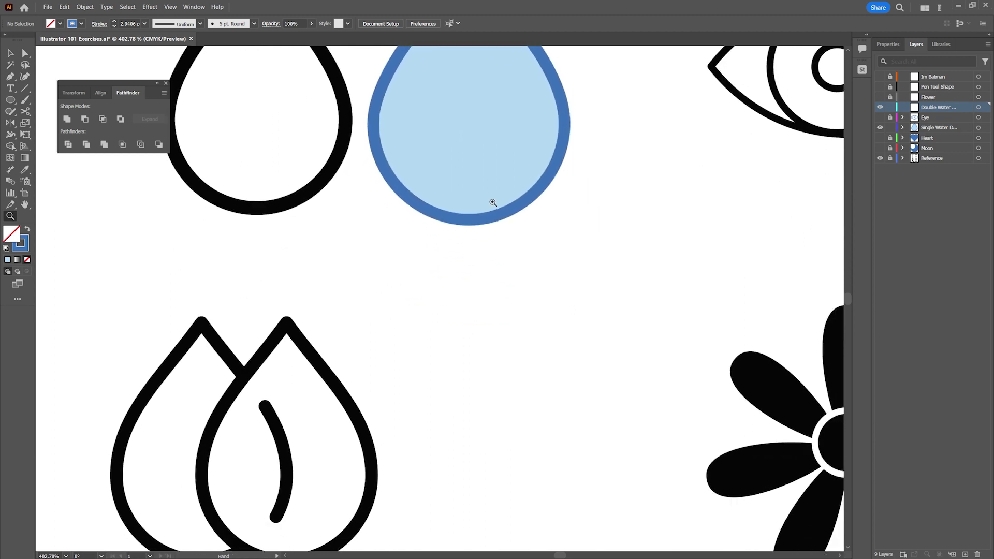
key("ctrl+minus")
left_click_drag(422, 256, 499, 233)
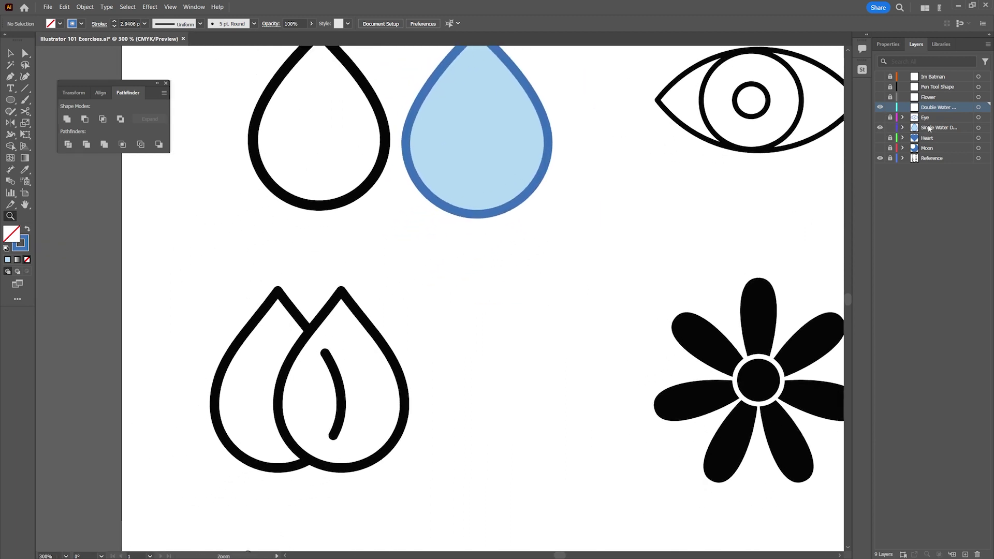
left_click(879, 108)
key("v")
left_click(550, 160)
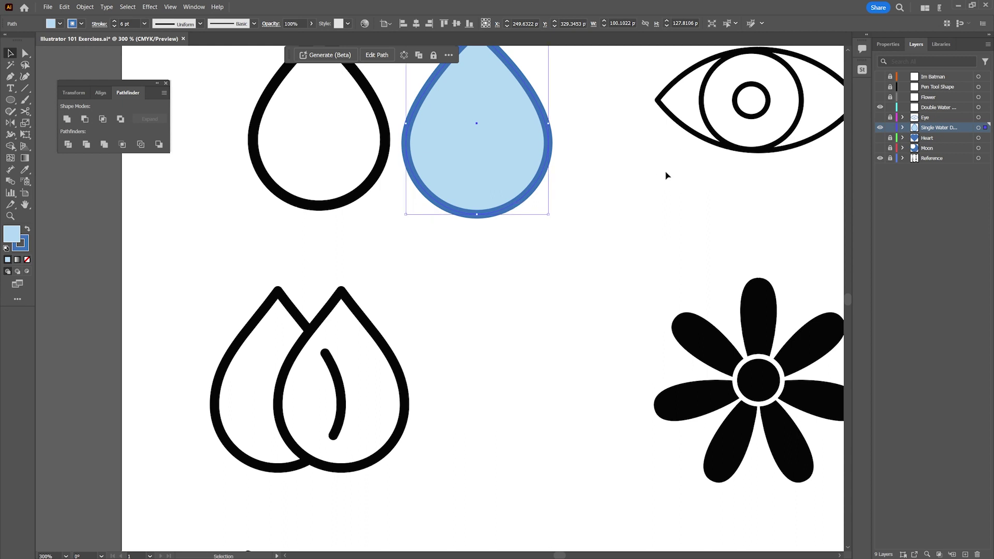
left_click(890, 128)
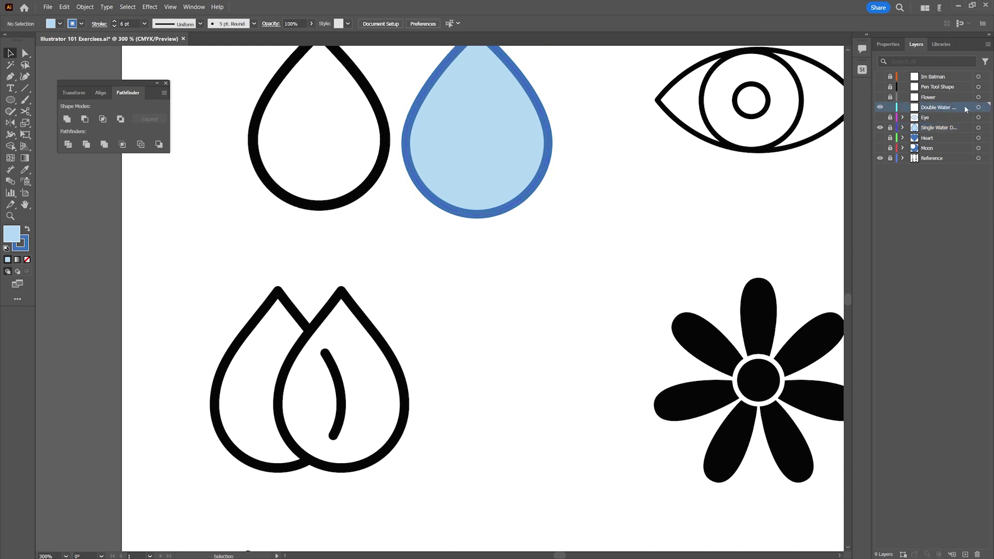
key("ctrl+v")
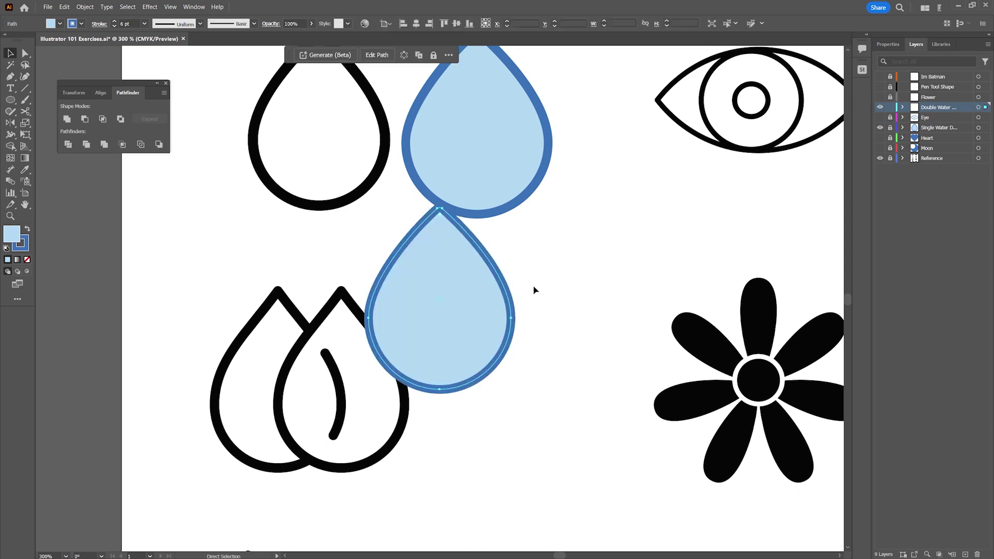
Place the pasted drop beside the black double drop and Alt-drag a copy to its left
left_click_drag(501, 294, 593, 365)
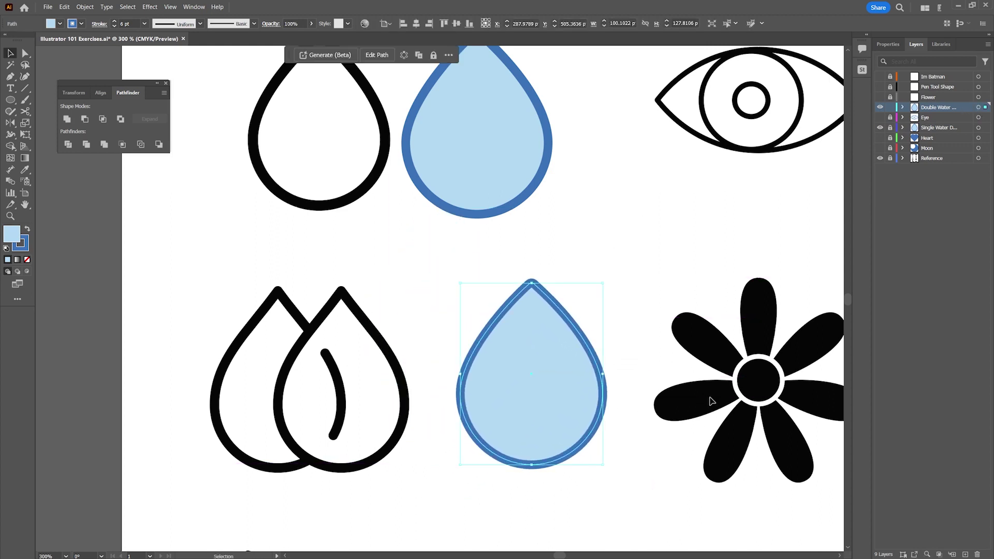
left_click(880, 128)
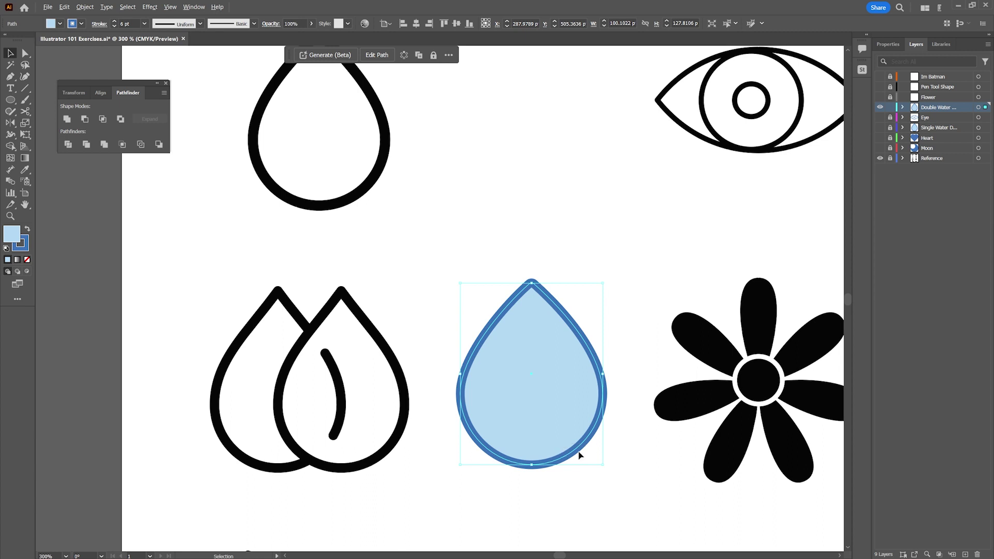
left_click(761, 233)
left_click(604, 388)
left_click_drag(603, 388, 556, 392)
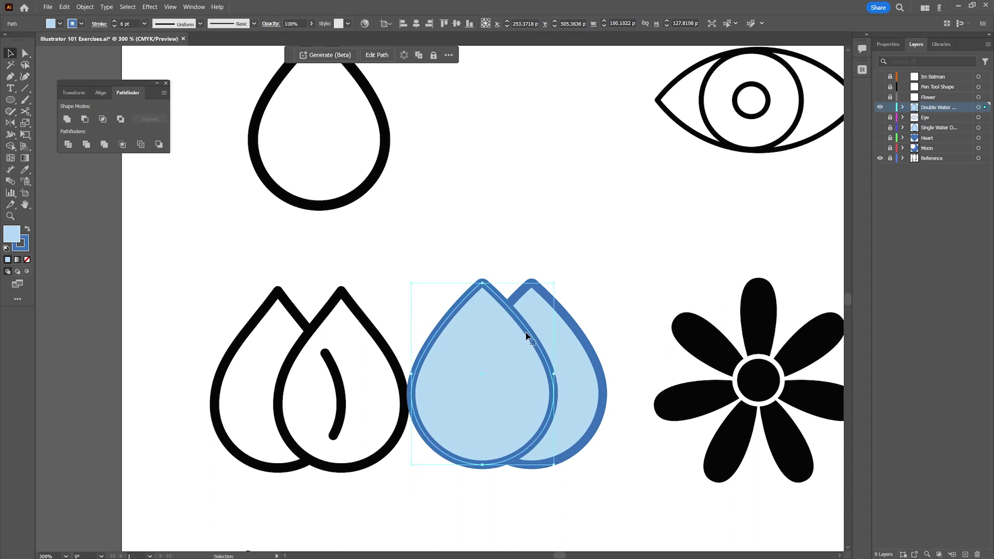
Reorder the paths so the right drop is in front, and move it further right
left_click(904, 107)
left_click_drag(941, 125, 940, 114)
left_click_drag(545, 362, 603, 359)
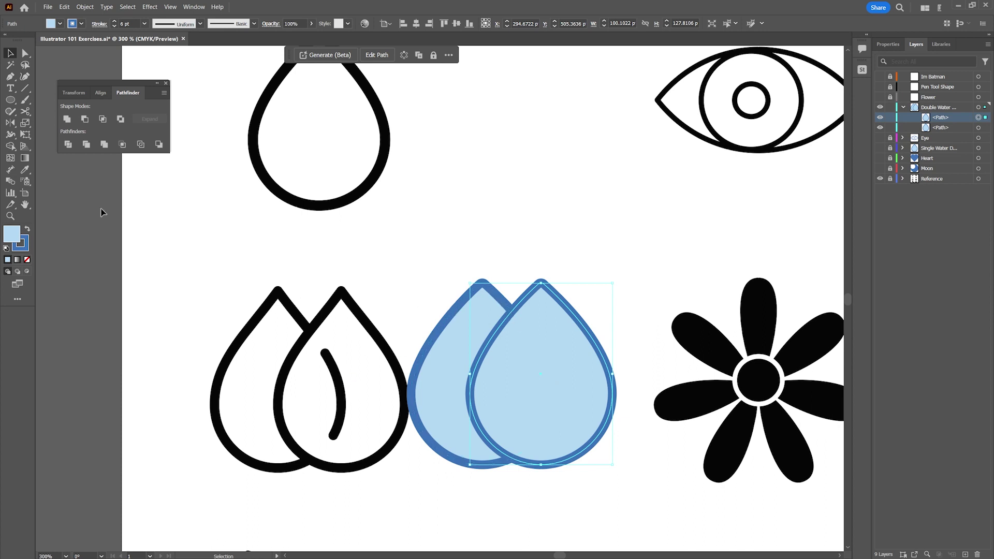
left_click(11, 76)
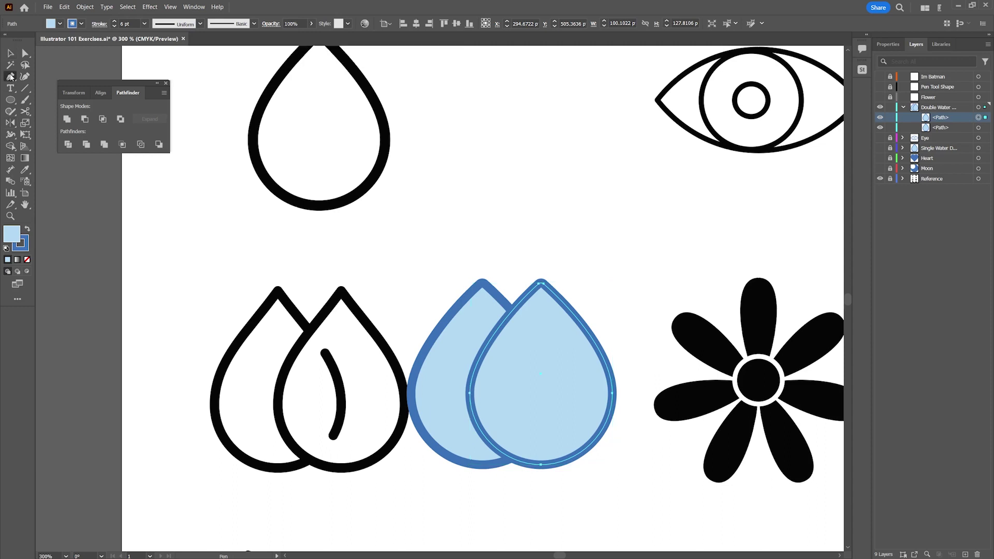
left_click(323, 352)
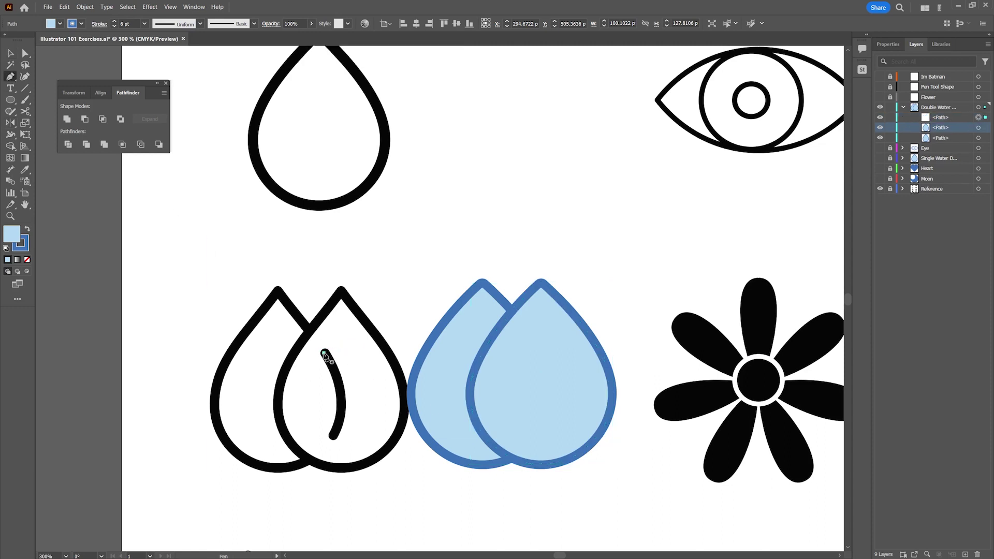
left_click(332, 437)
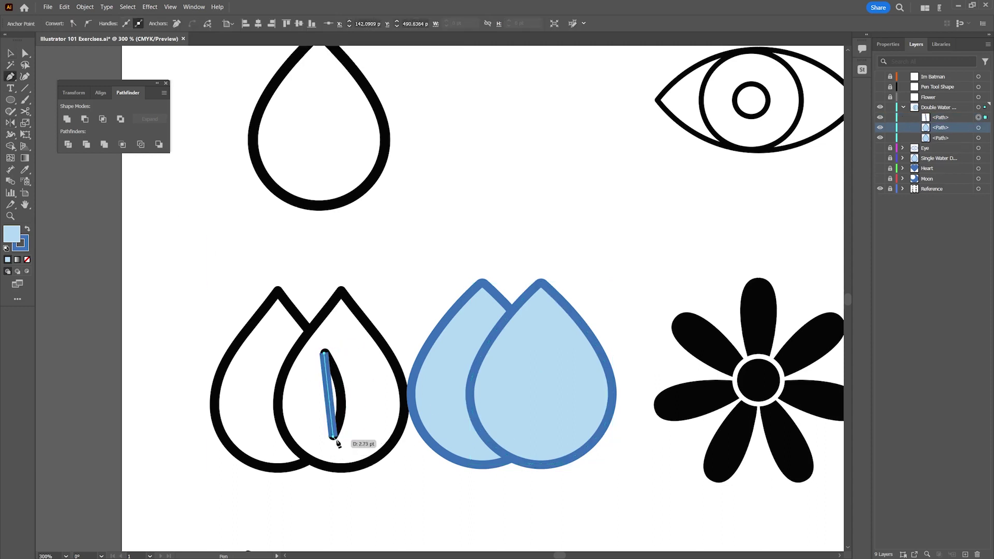
left_click(325, 354)
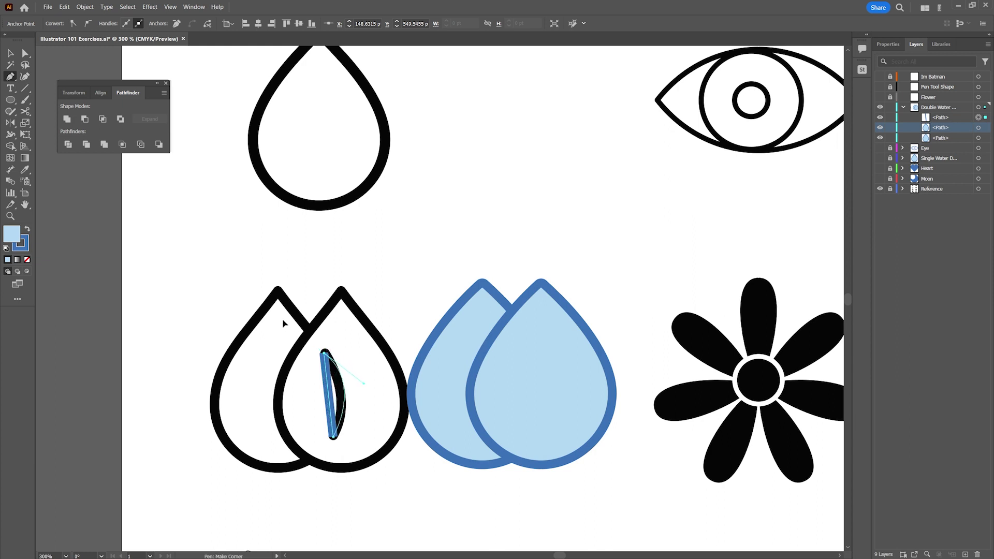
key("ctrl")
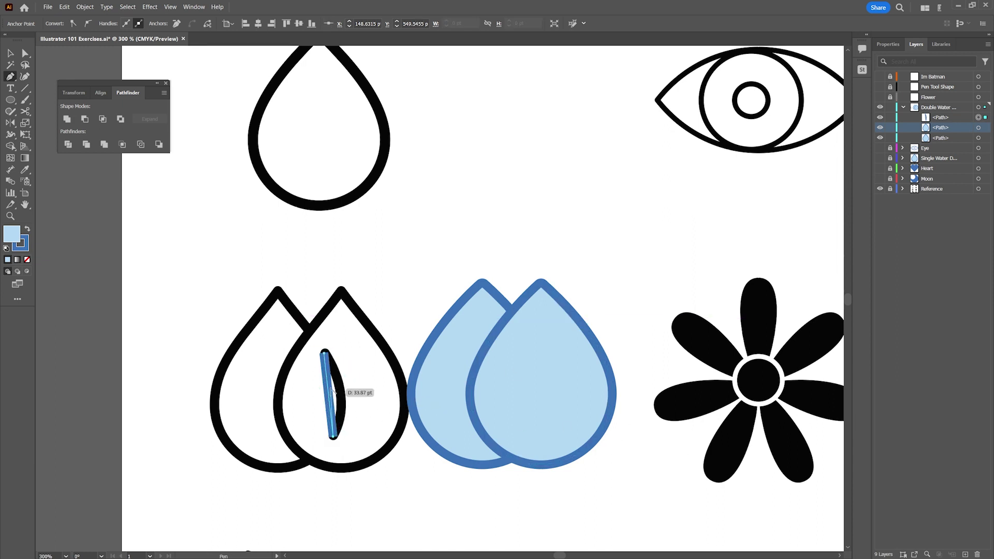
left_click_drag(330, 395, 342, 393)
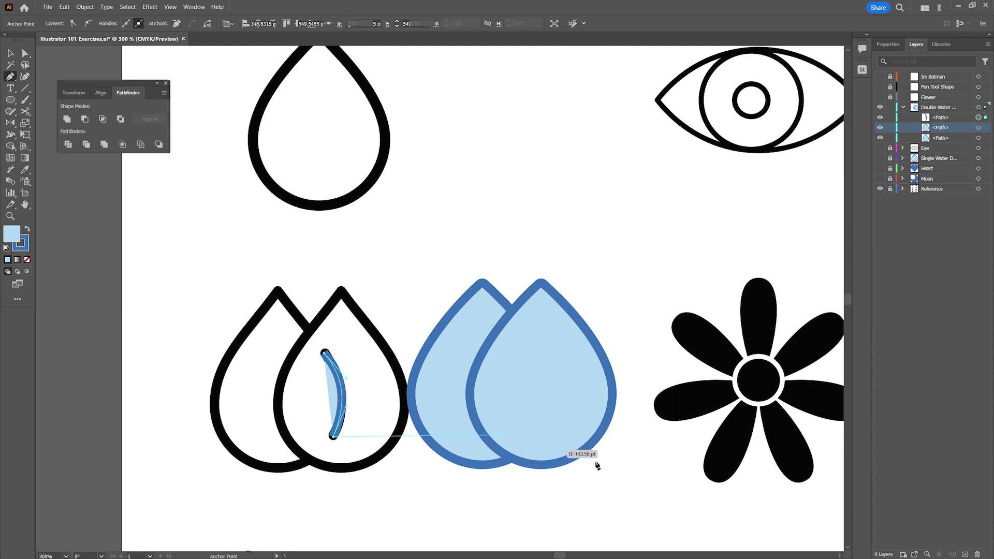
key("ctrl")
key("ctrl+z")
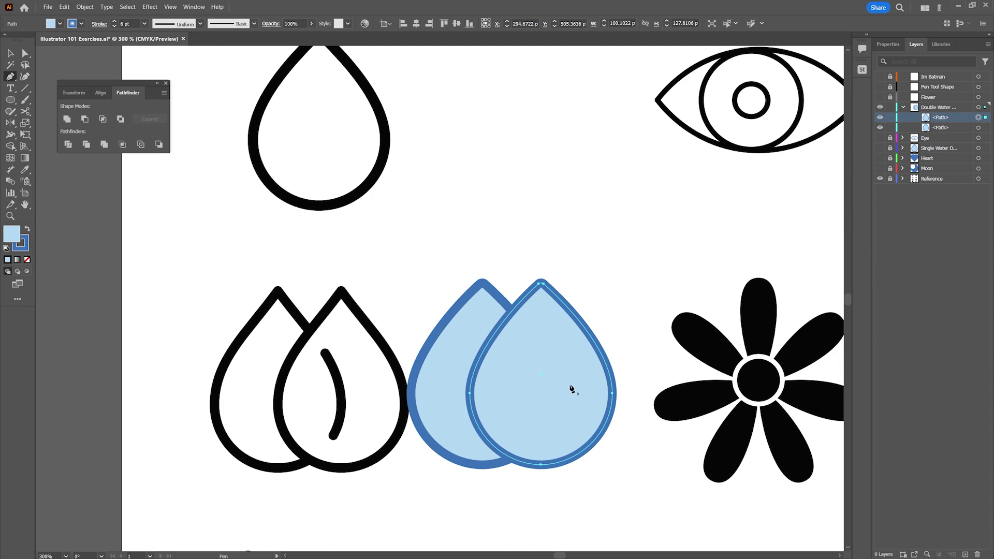
In Outline view, cut the left drop's path with Scissors at both crossing points
left_click(501, 294, "ctrl")
key("ctrl+y")
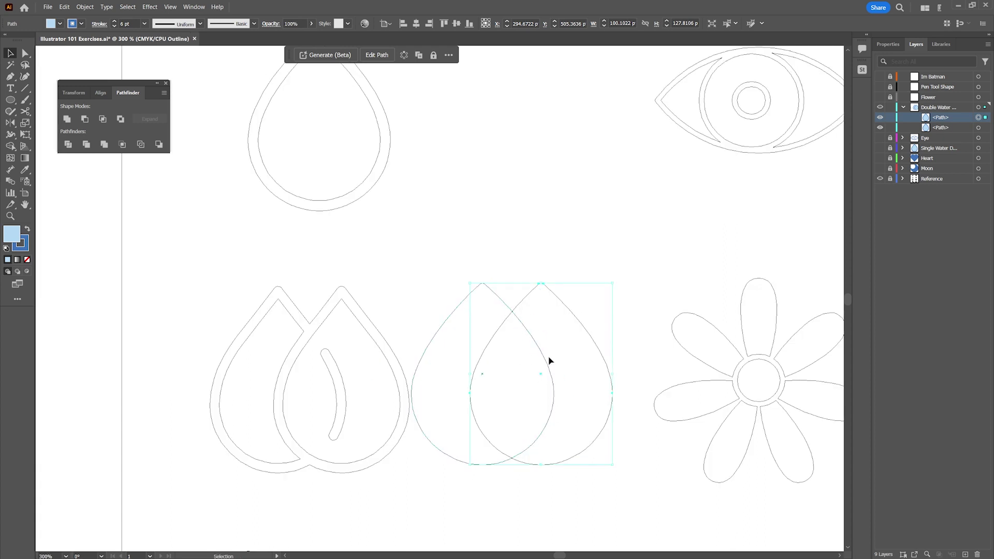
left_click(25, 112)
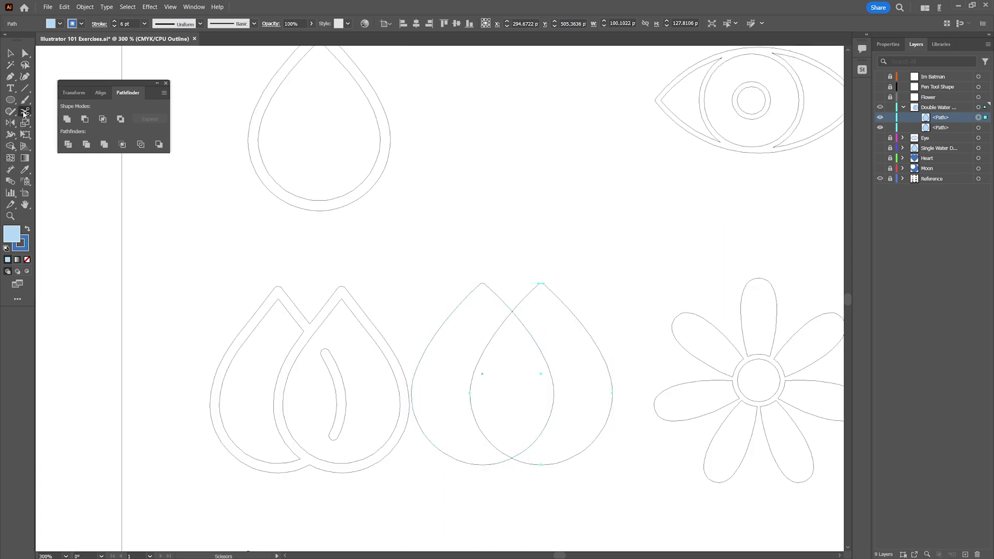
left_click(25, 112)
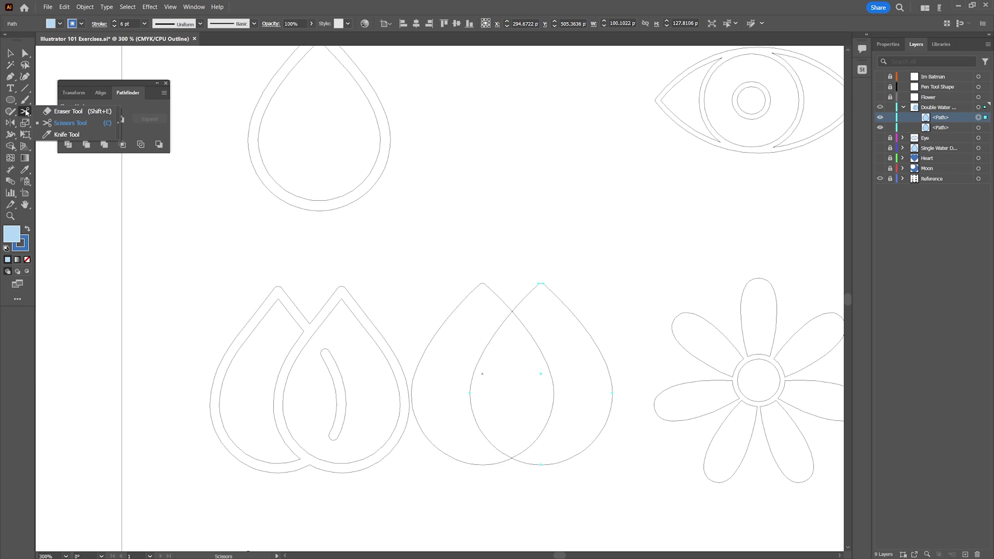
left_click(78, 123)
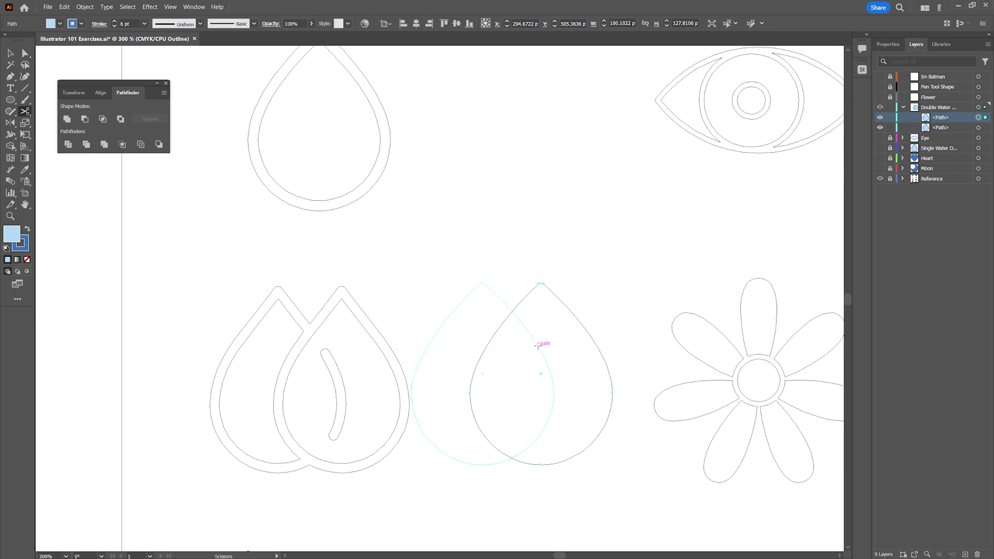
left_click(539, 347)
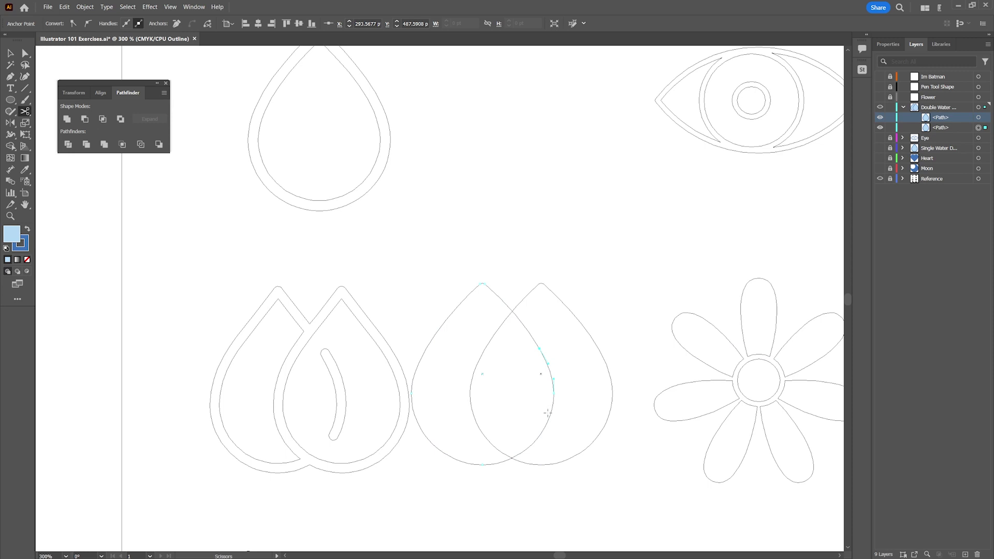
left_click(537, 439)
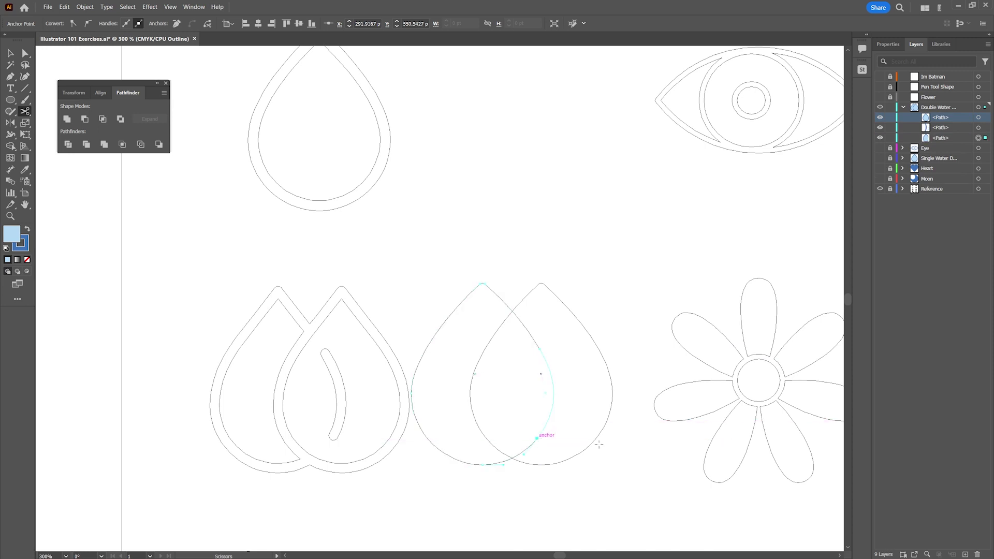
Return to Preview and test the cut by moving the pieces, then undo
left_click(10, 53)
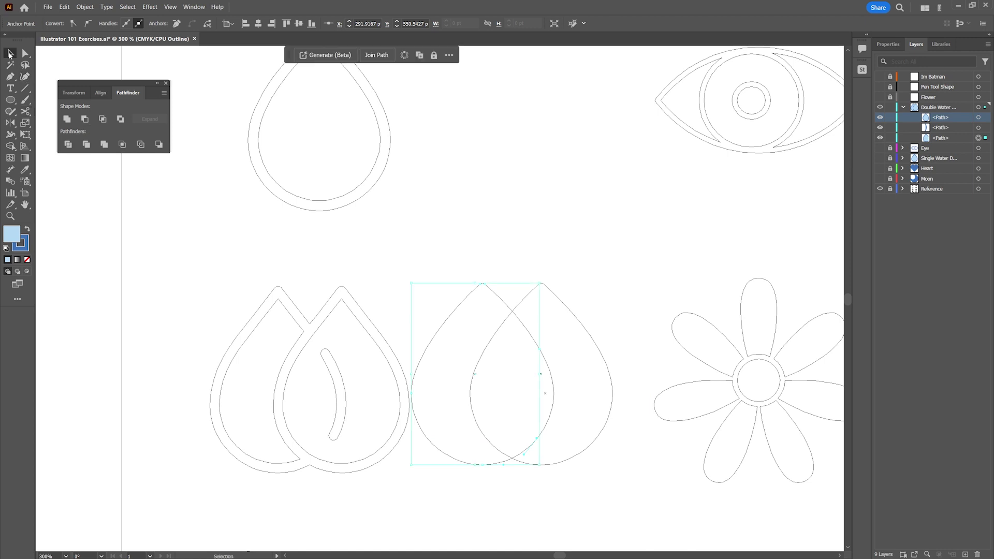
key("ctrl+y")
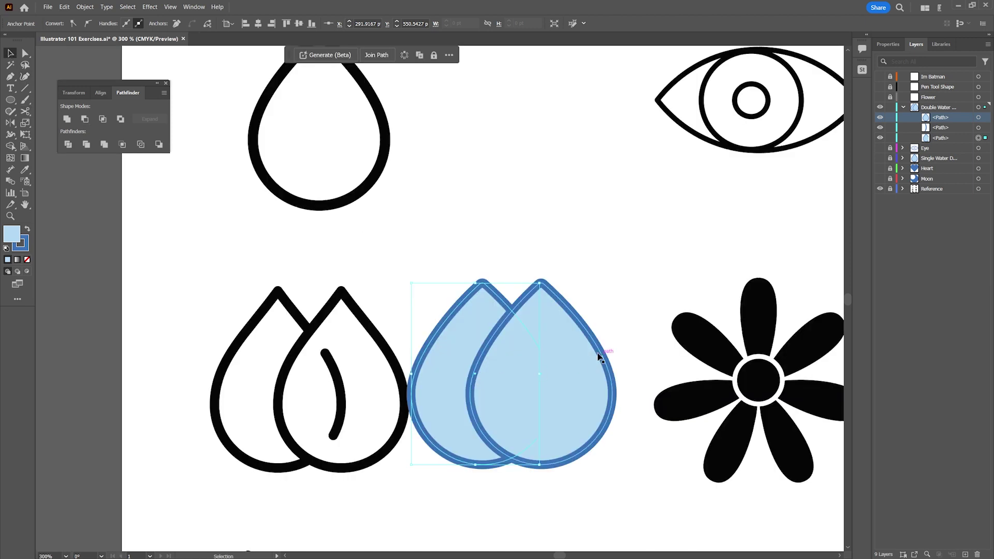
left_click_drag(603, 380, 718, 369)
mouse_move(555, 384)
left_mouse_down()
mouse_move(587, 365)
mouse_move(555, 384)
left_mouse_up()
key("ctrl+z")
key("ctrl+z")
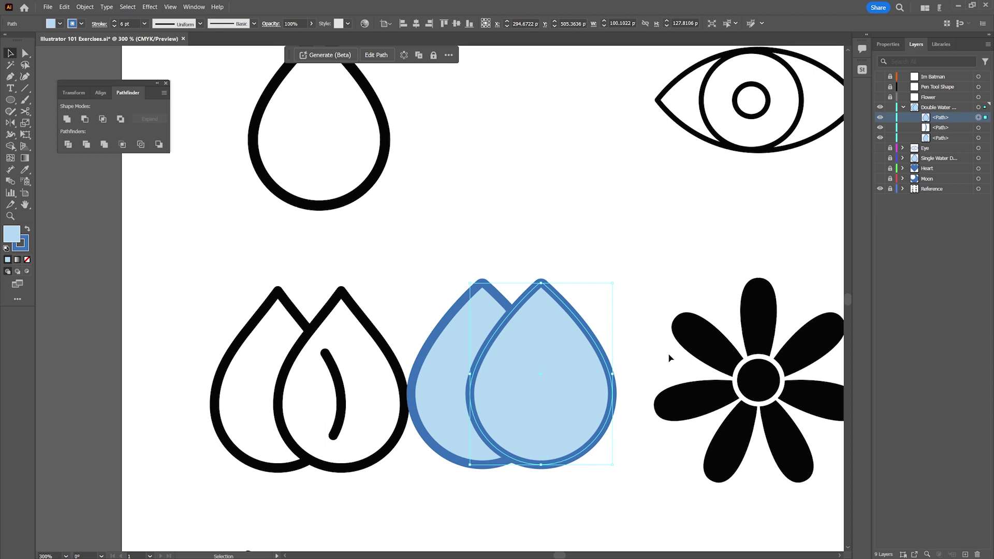
Stack the inner curve above the right drop, remove its fill and give it round caps
left_click(928, 129)
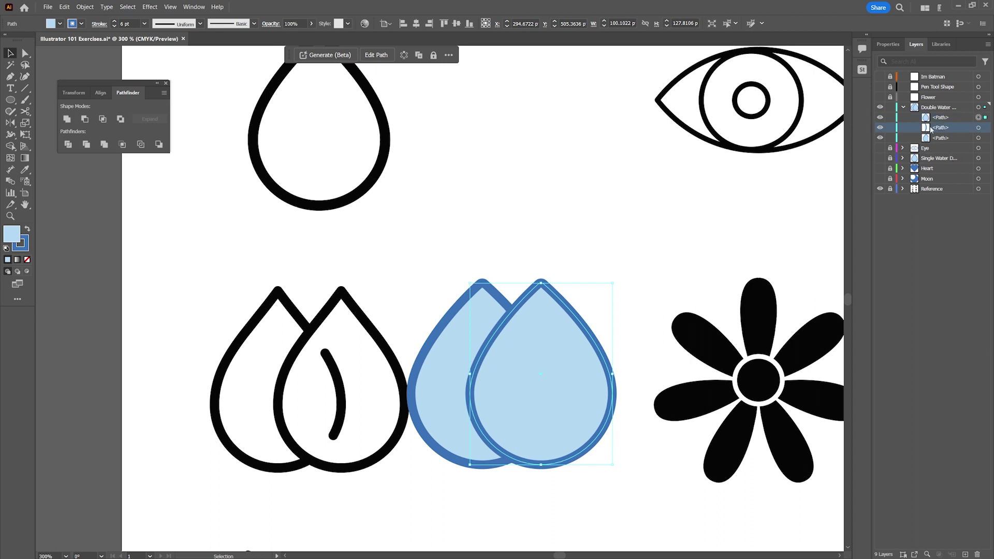
left_click_drag(939, 130, 938, 118)
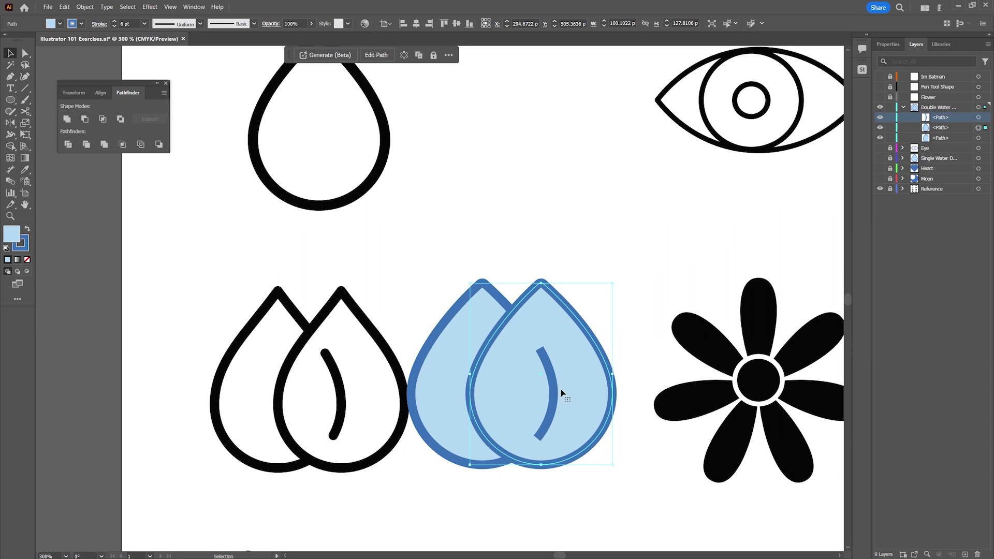
left_click(552, 402)
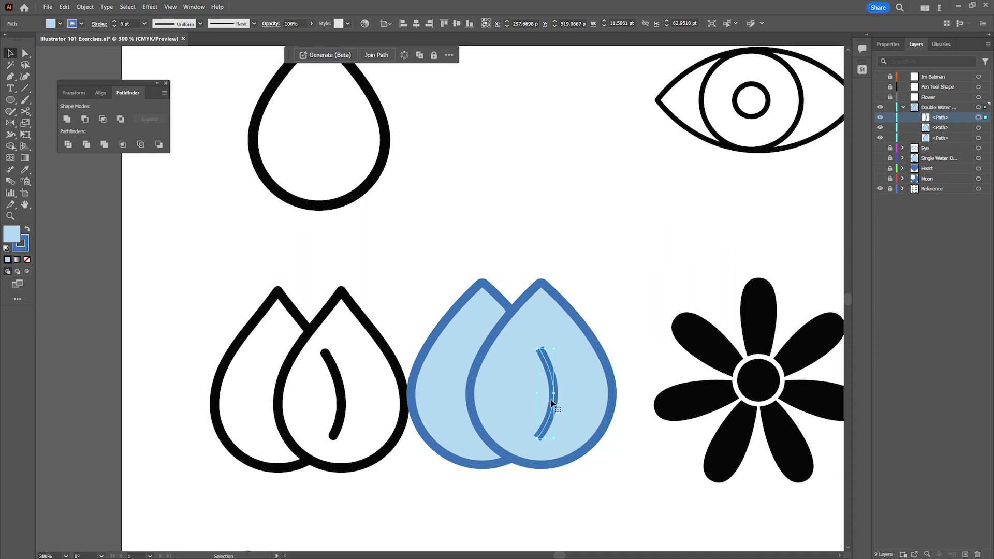
left_click(27, 260)
left_click(888, 45)
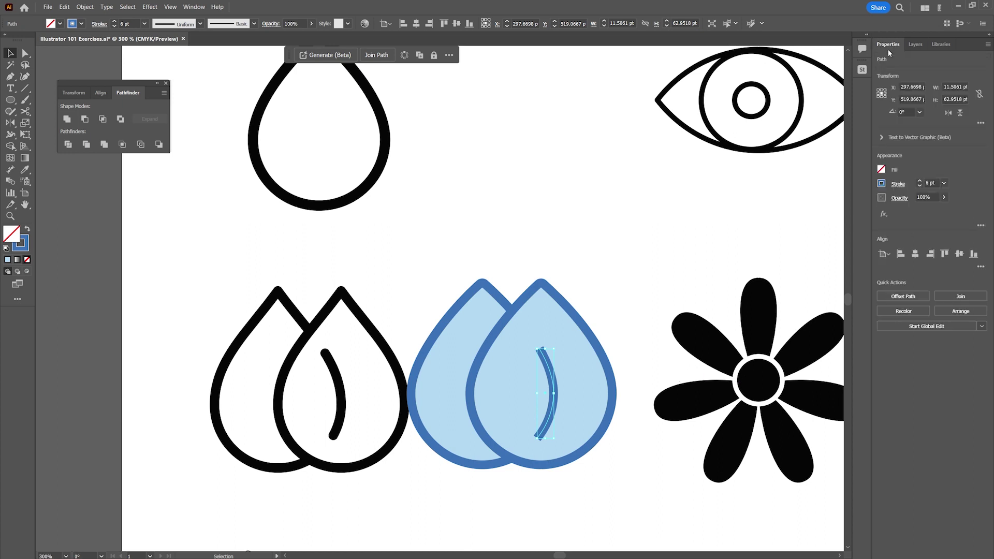
left_click(898, 185)
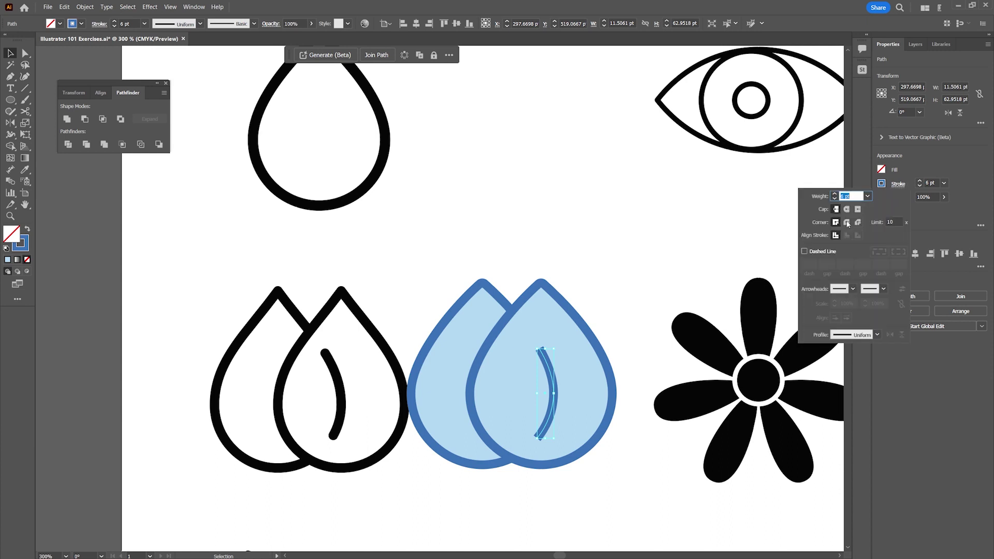
left_click(846, 209)
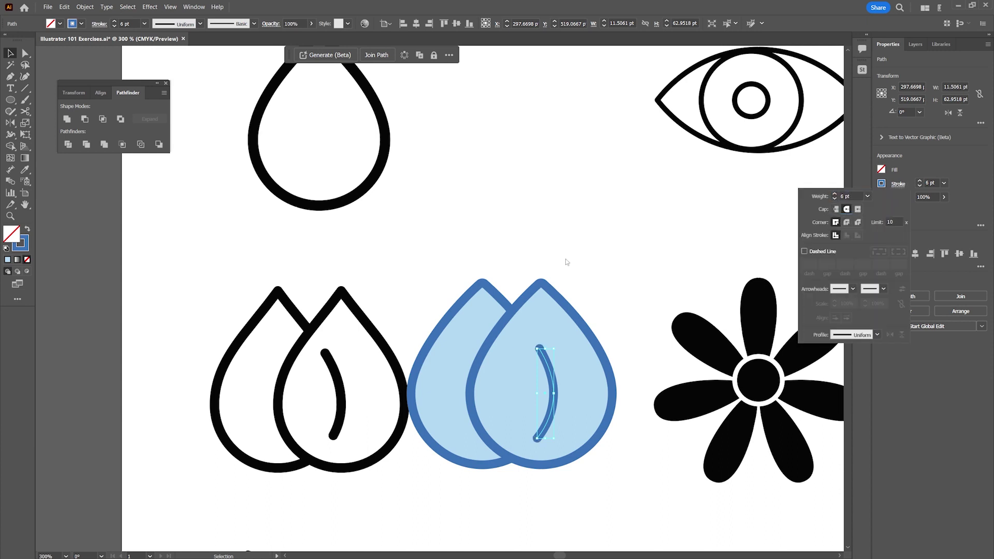
left_click(506, 493)
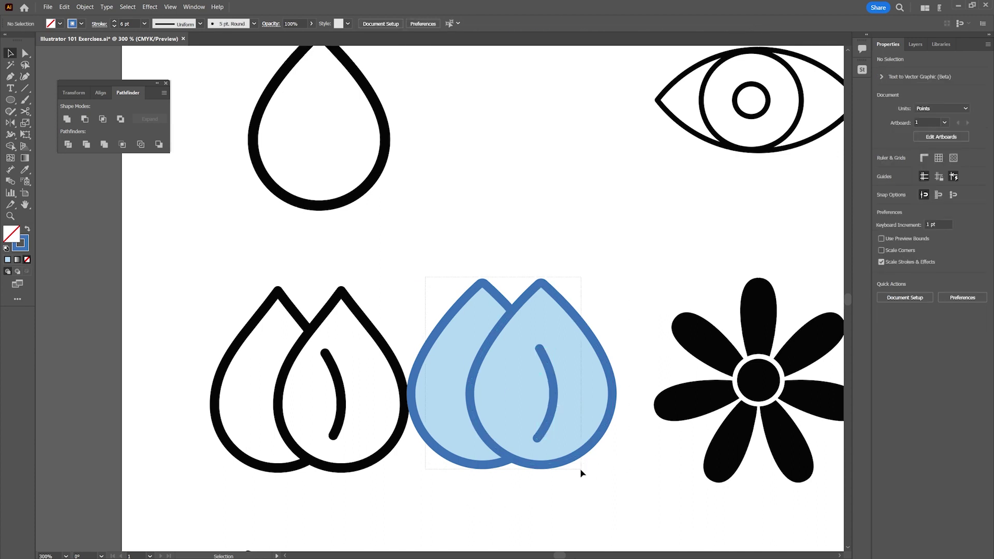
Nudge the blue drops right and expand their fills and strokes with Object > Expand
left_click(550, 406)
left_click_drag(550, 406, 569, 409)
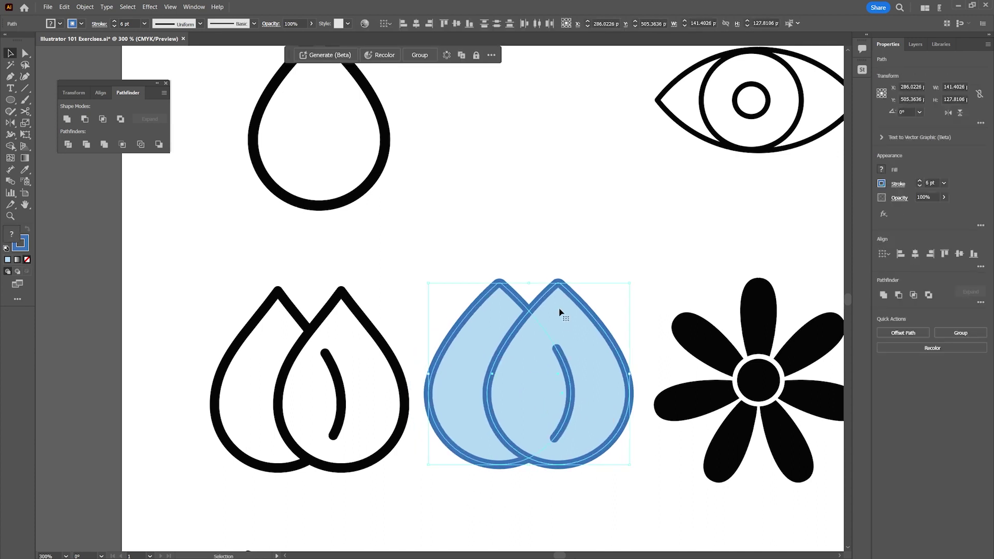
left_click(608, 237)
left_click_drag(431, 256, 607, 481)
left_click(85, 7)
left_click(93, 134)
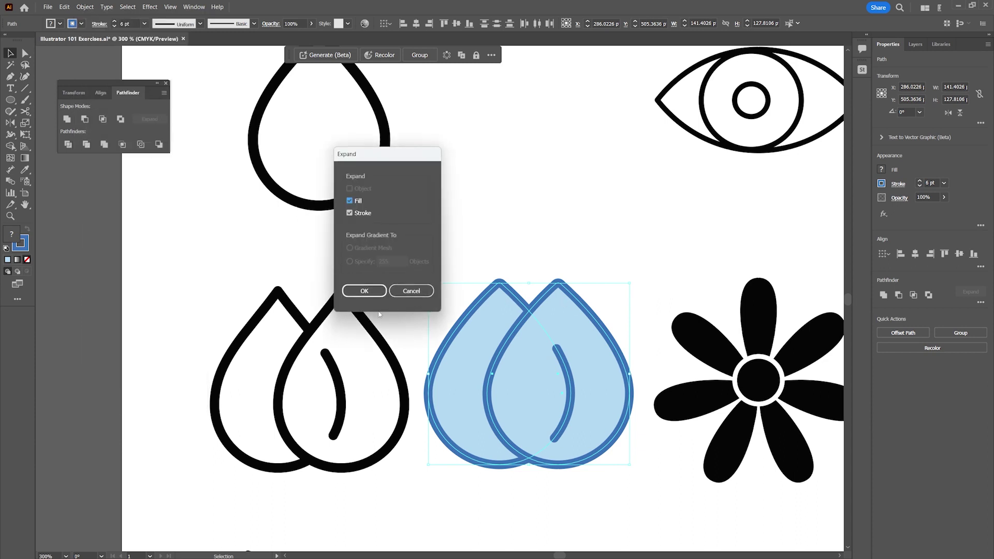
left_click(348, 291)
left_click(595, 277)
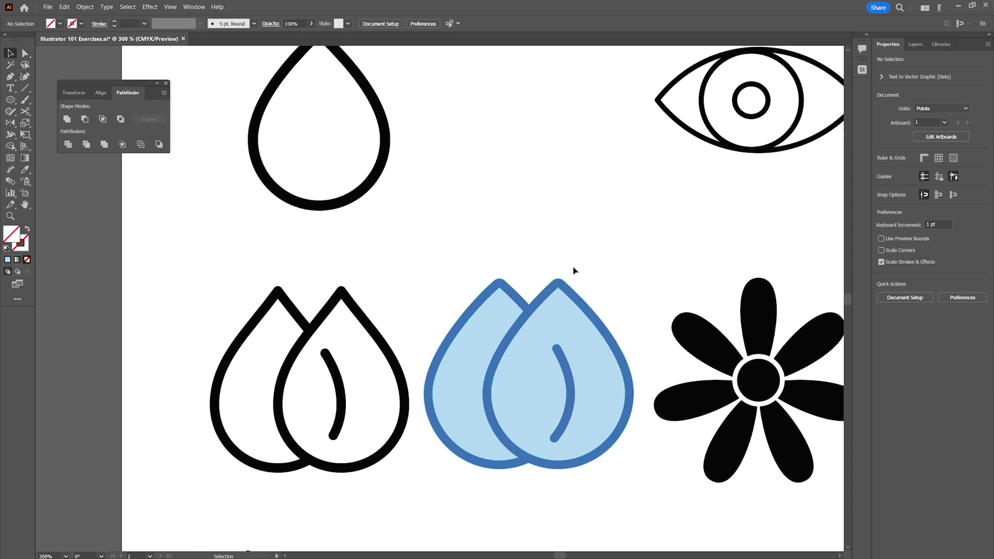
Try uniting and trimming the drops with Pathfinder, then undo back to the original paths
left_click(518, 304)
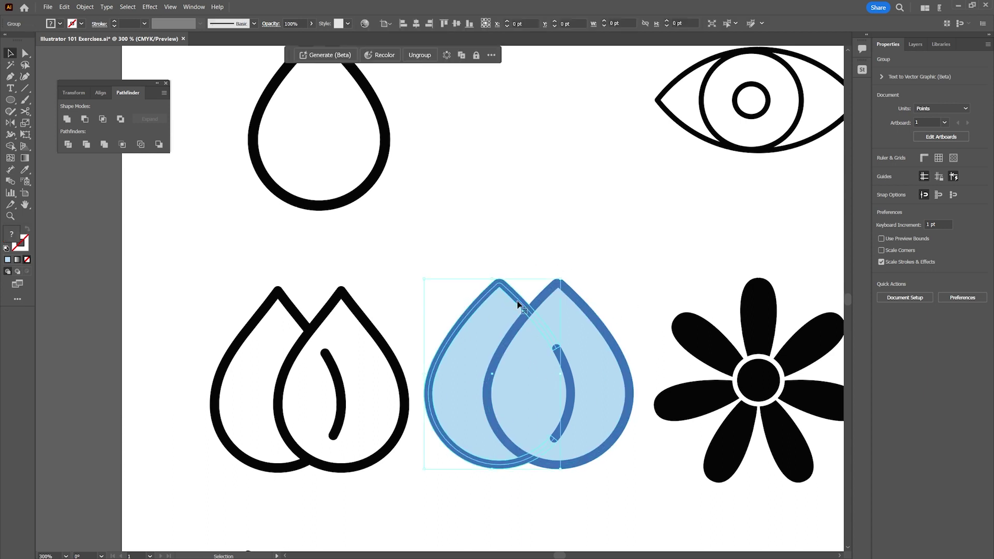
left_click(67, 119)
key("ctrl+z")
left_click(86, 145)
key("a")
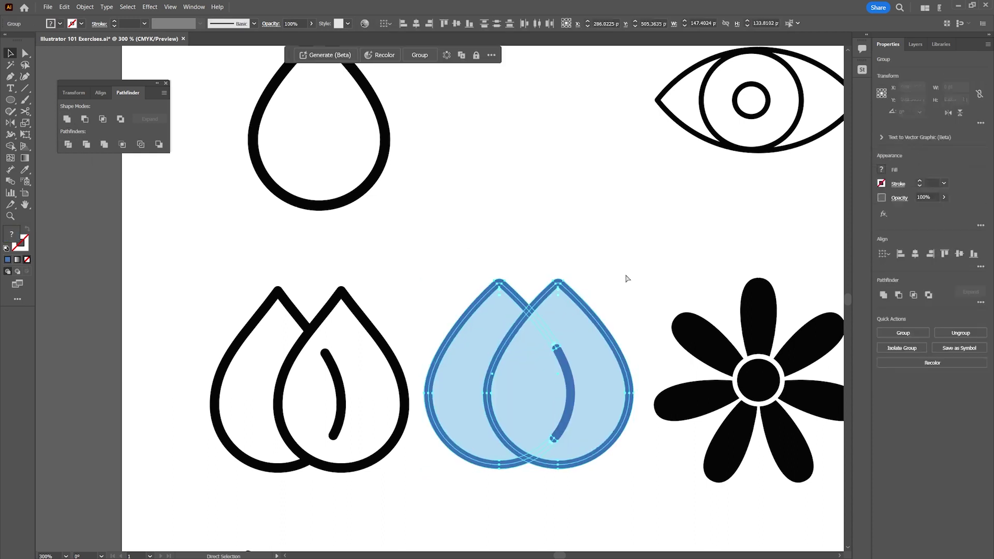
key("ctrl+z")
left_click(572, 192)
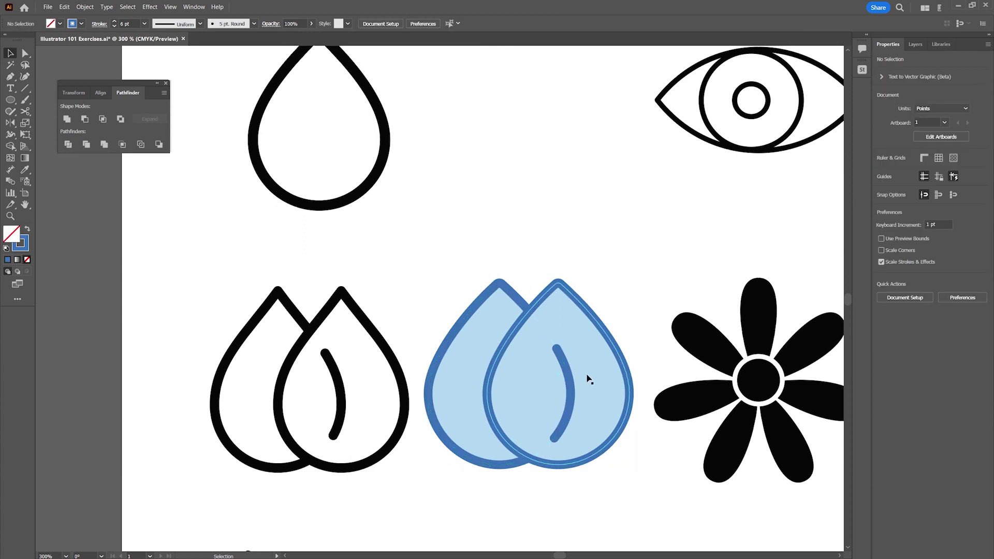
Scale the blue drops down to a 4.1 pt outline and move them up-left
left_click_drag(441, 272, 630, 511)
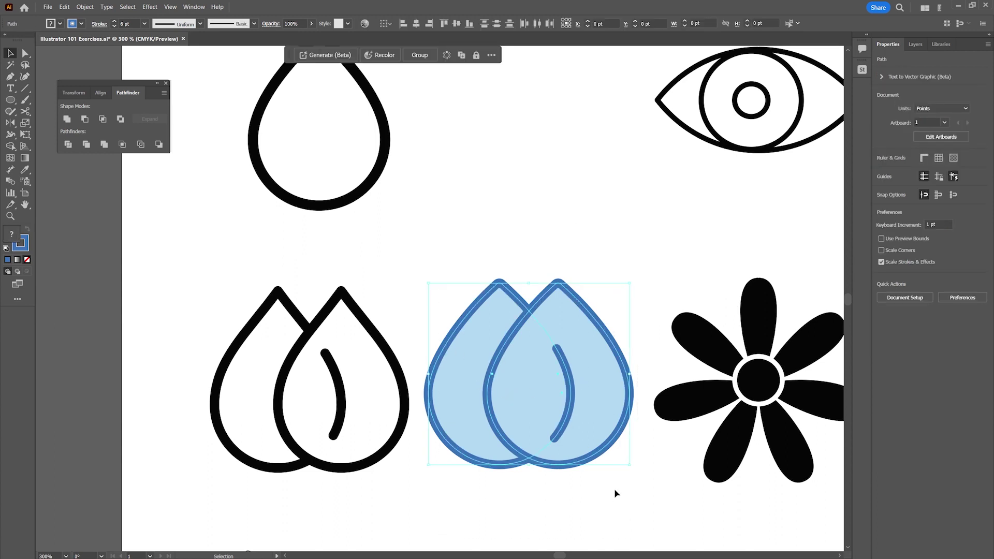
left_click_drag(636, 469, 489, 346)
left_click(546, 434)
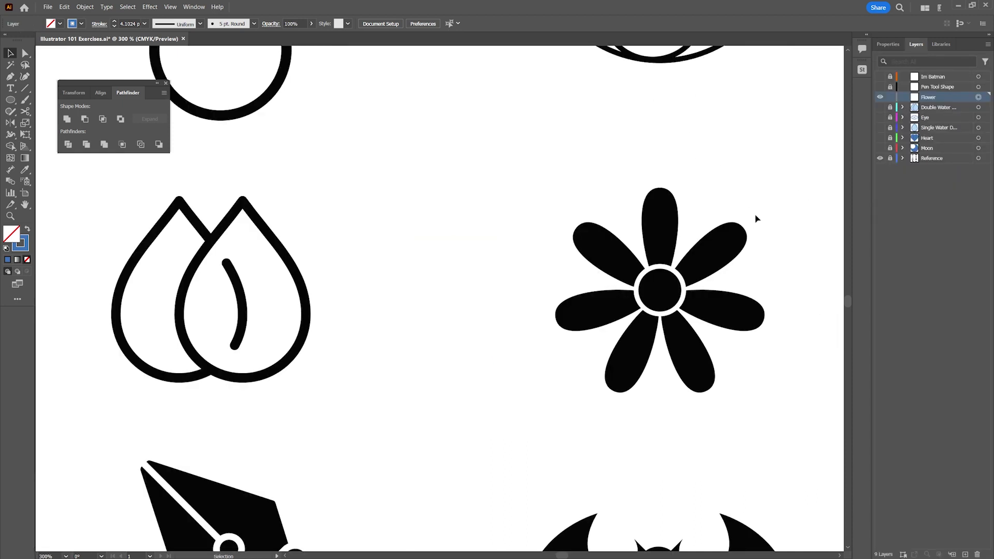
left_click(9, 102)
Draw a 32.6243 pt circle over the flower centre and move it left of the reference
left_click_drag(659, 289, 698, 335)
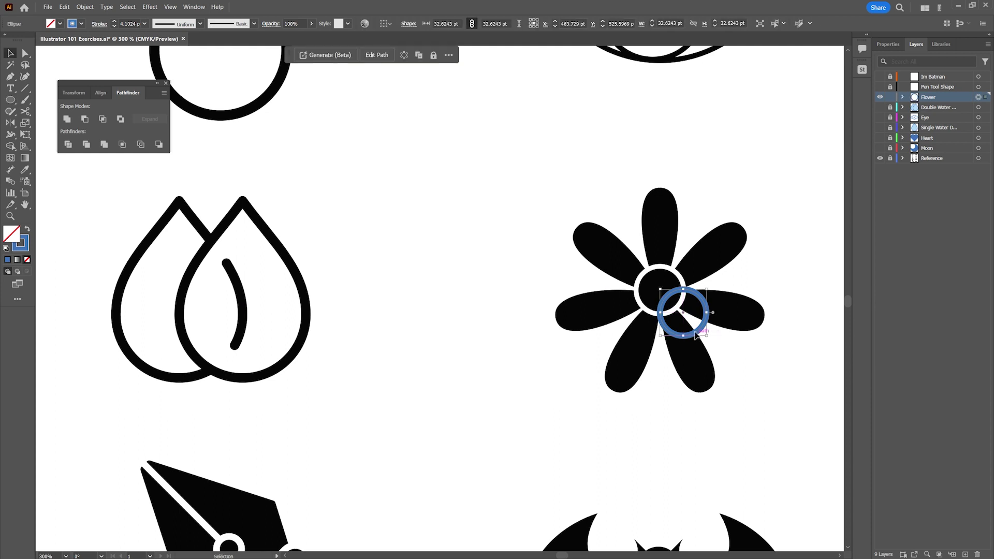
key("v")
double_click(657, 297)
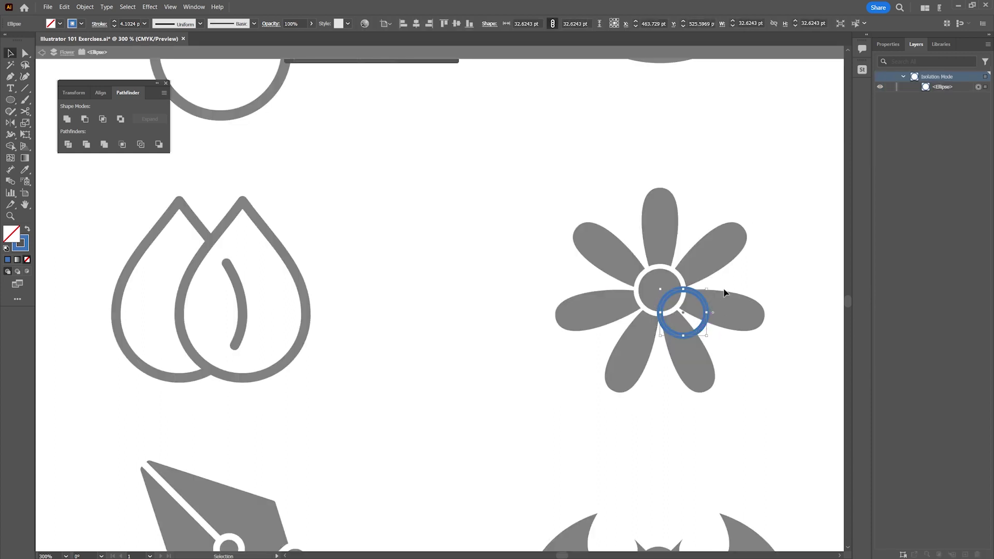
left_click(296, 113)
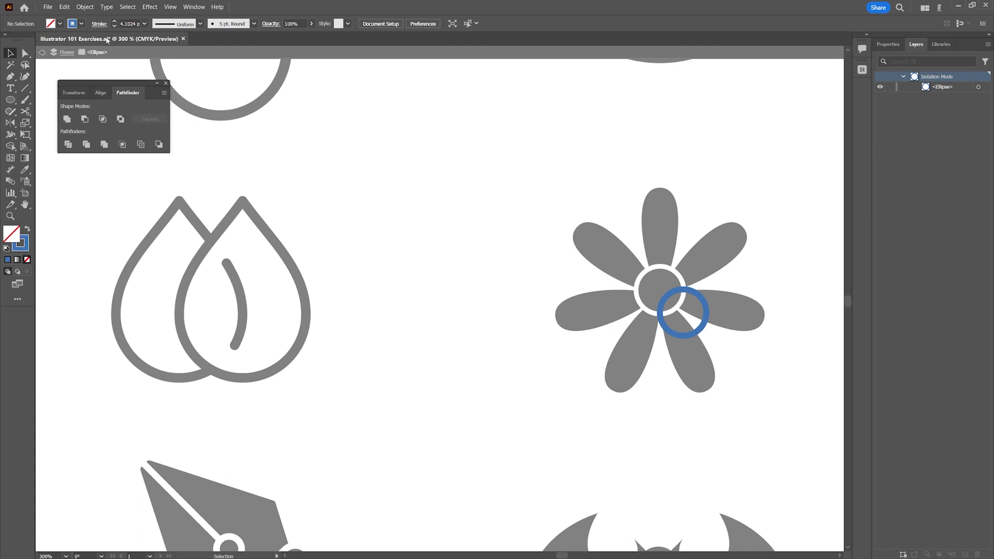
left_click(41, 52)
left_click_drag(705, 322, 520, 312)
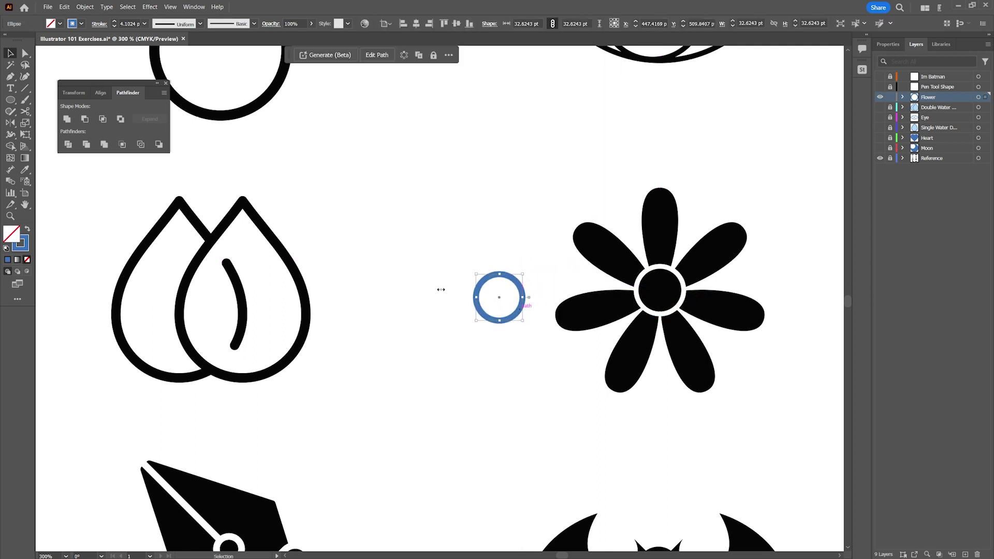
Fill the circle with light blue from the Color Picker and nudge it slightly left
double_click(17, 237)
left_click(405, 231)
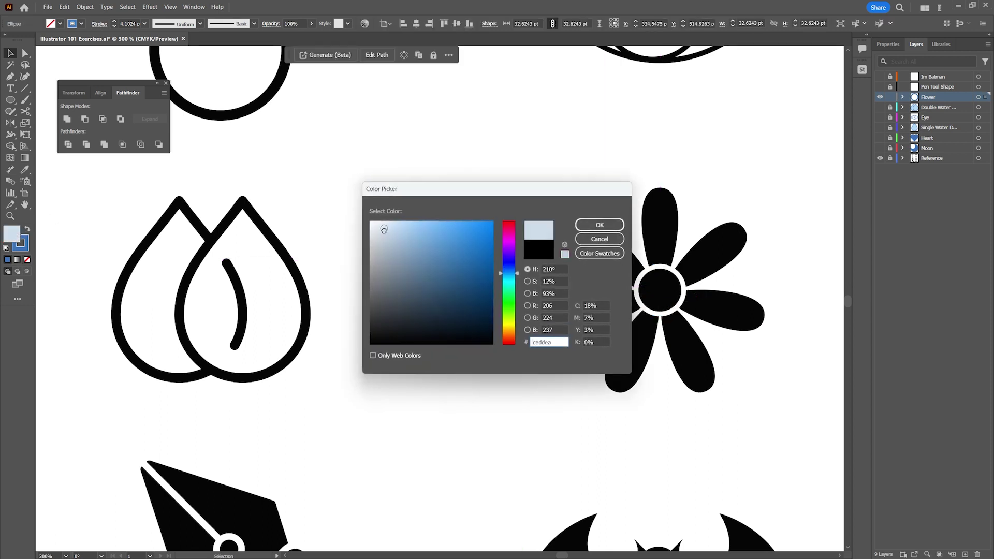
left_click(600, 225)
left_click_drag(520, 304, 510, 310)
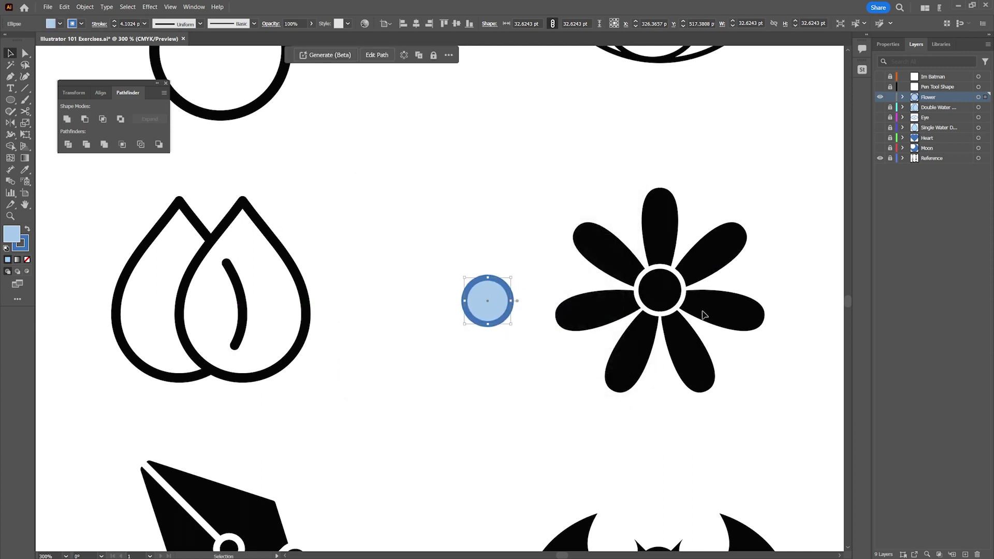
left_click(9, 82)
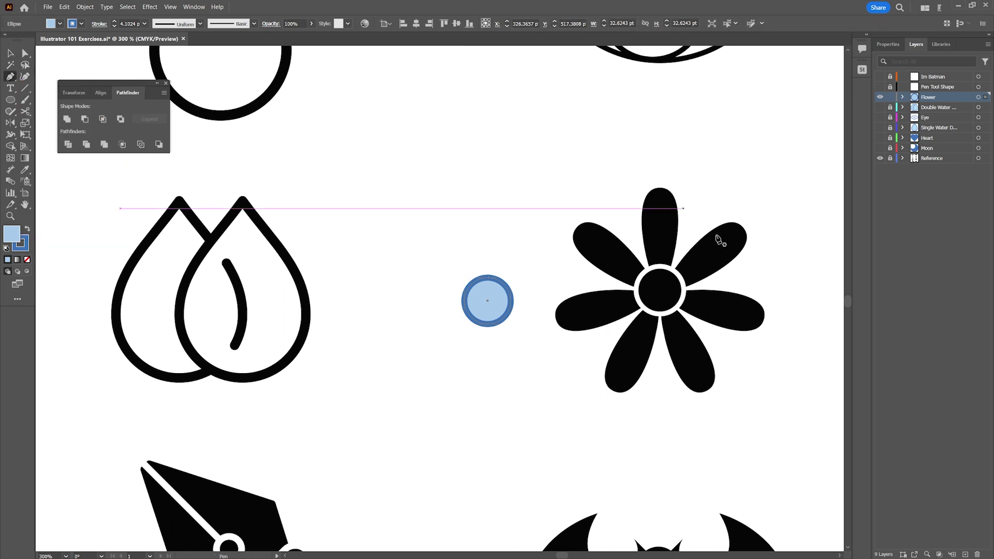
Trace a closed petal outline with the Pen over the reference's top petal
left_click(650, 268)
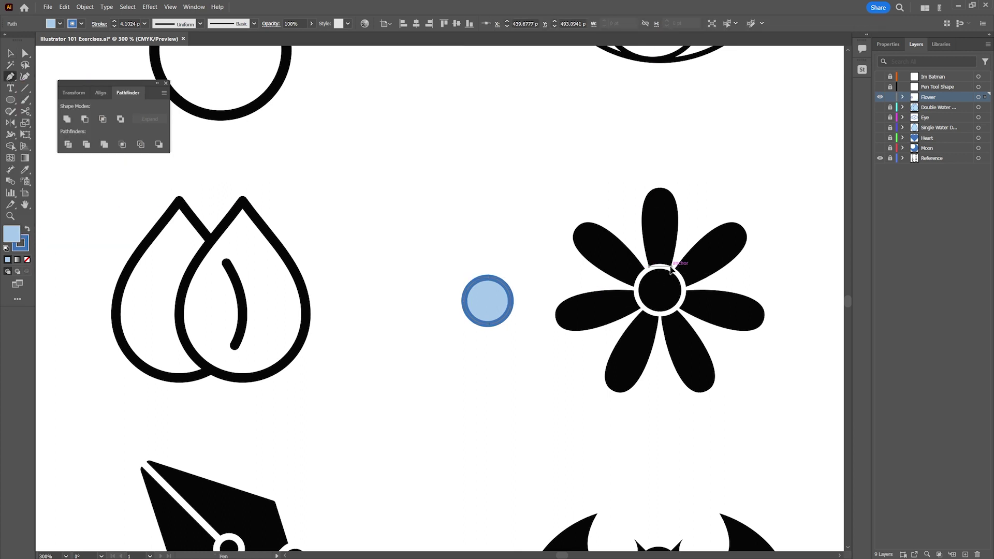
left_click(674, 265)
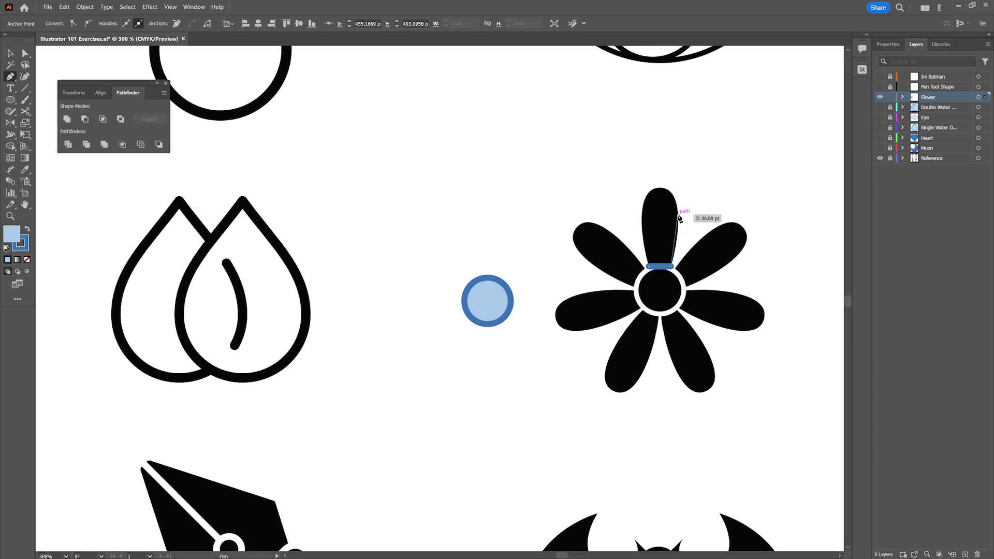
left_click(677, 217)
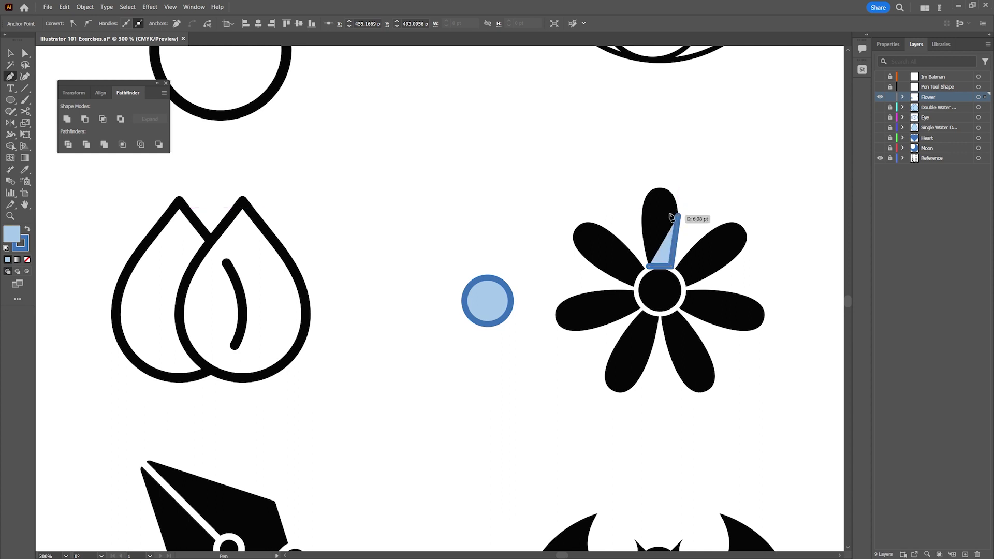
left_click(659, 188)
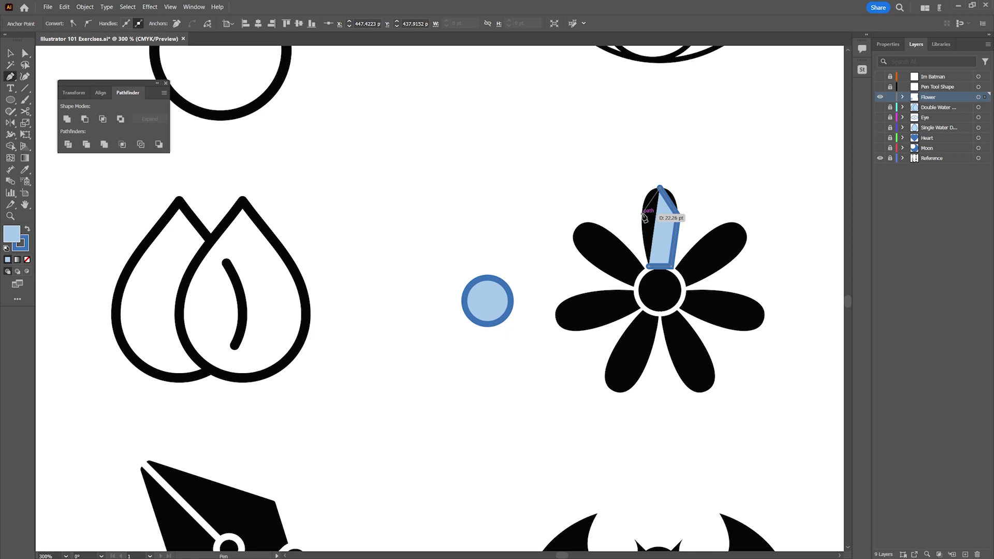
left_click(642, 213)
left_click(648, 266)
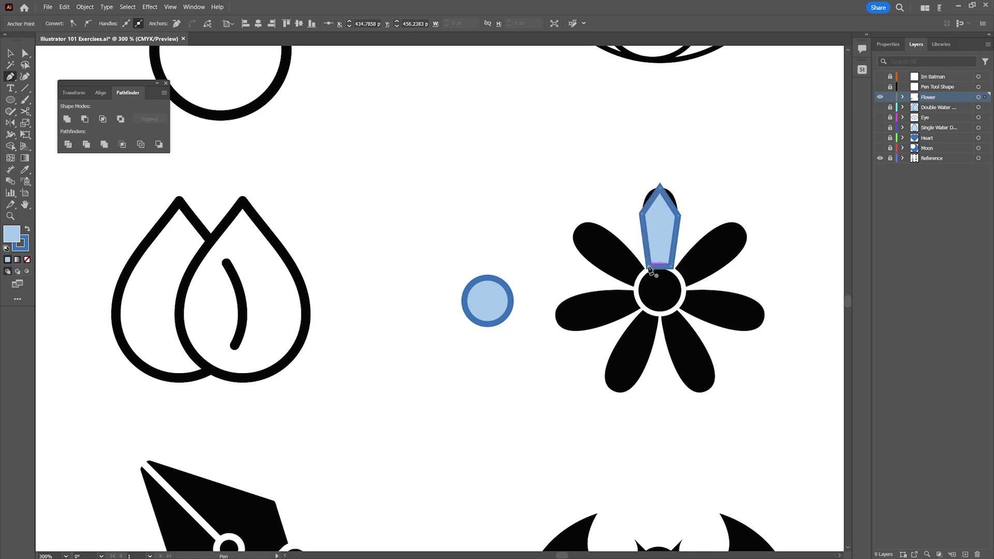
Set the petal's stroke to None
left_click(26, 245)
left_click(26, 260)
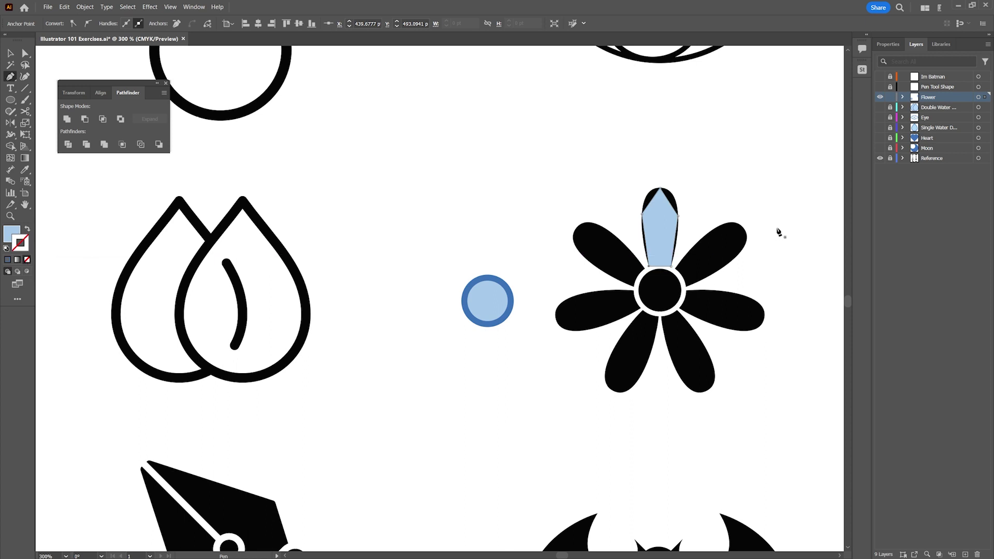
key("v")
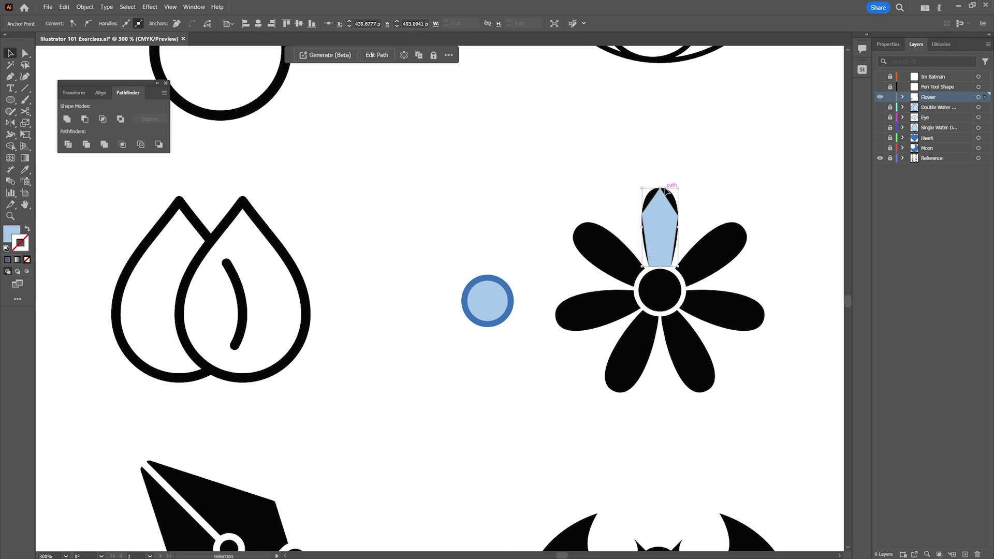
key("p")
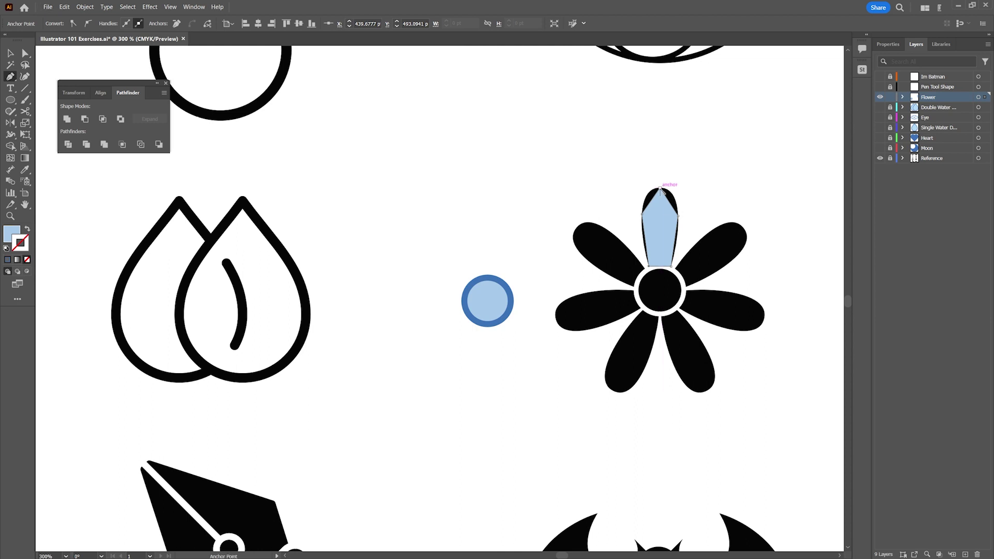
Round the petal's pointed top anchor and move the petal onto the blue ring
left_click(659, 189, "ctrl")
left_click_drag(658, 191, 640, 191)
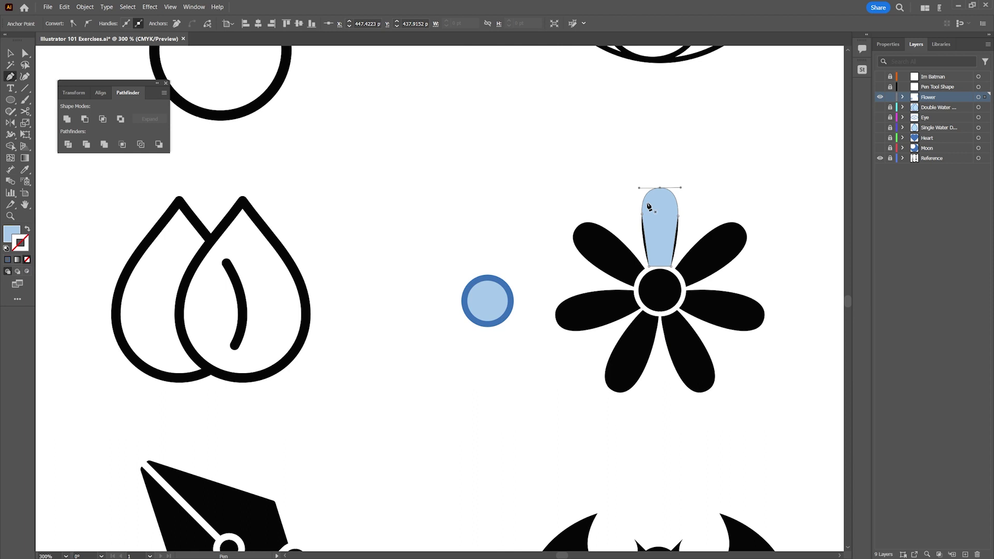
left_click_drag(648, 240, 484, 259)
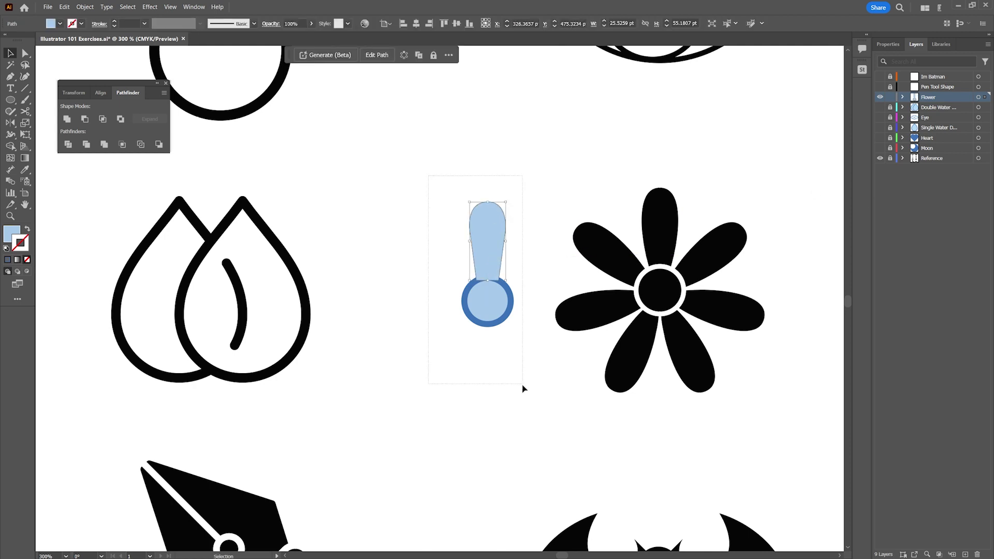
Align the petal and ring on horizontal centres and stack the ring above the petal in Layers
left_click_drag(522, 388, 522, 388)
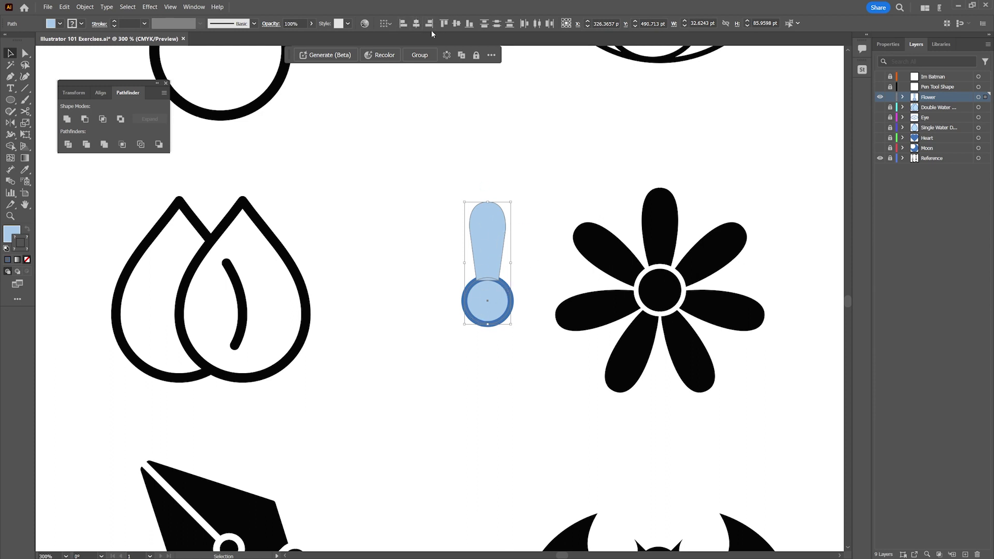
left_click(414, 23)
left_click(415, 23)
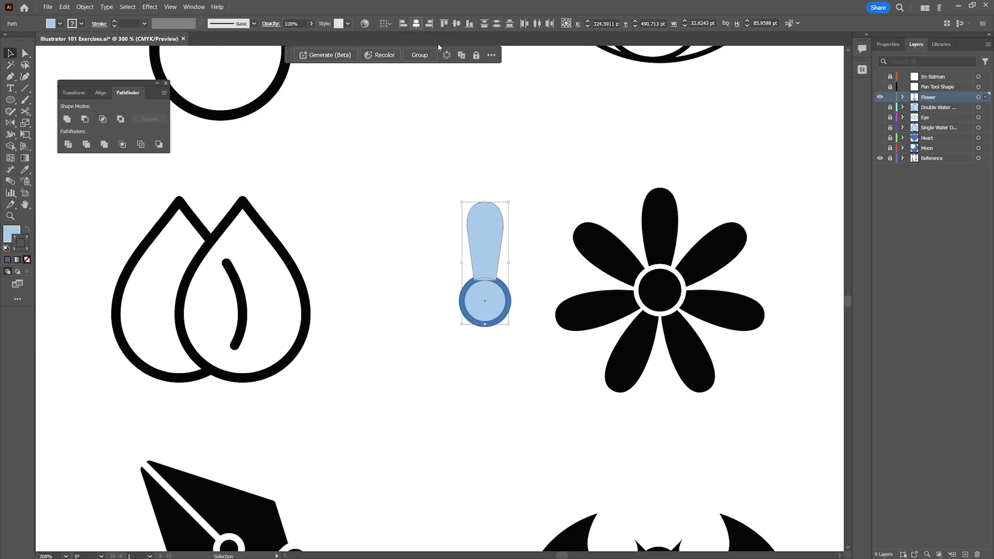
left_click(904, 97)
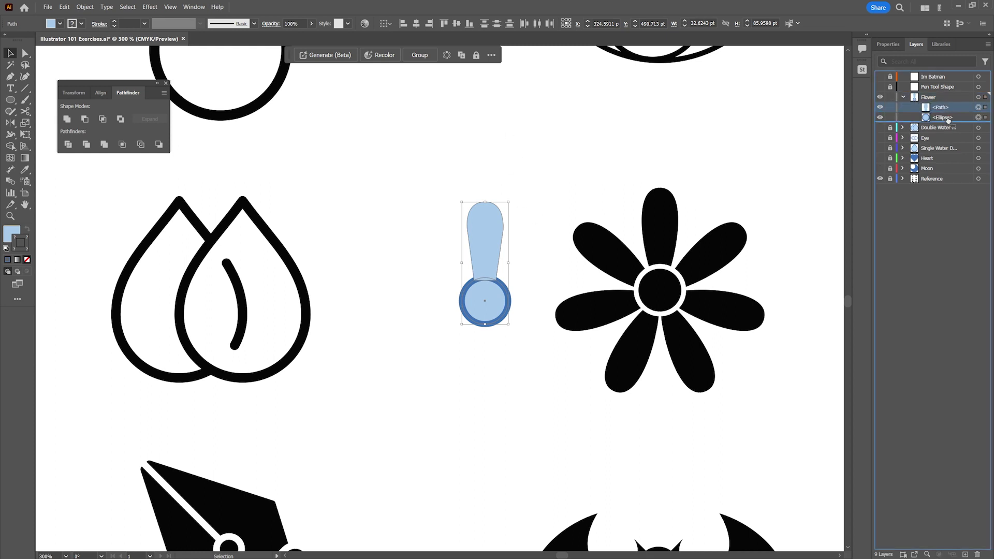
left_click_drag(951, 123, 940, 118)
Rename the petal sublayer 'Peddal' and the circle sublayer 'Center'
double_click(941, 118)
type("Peddal")
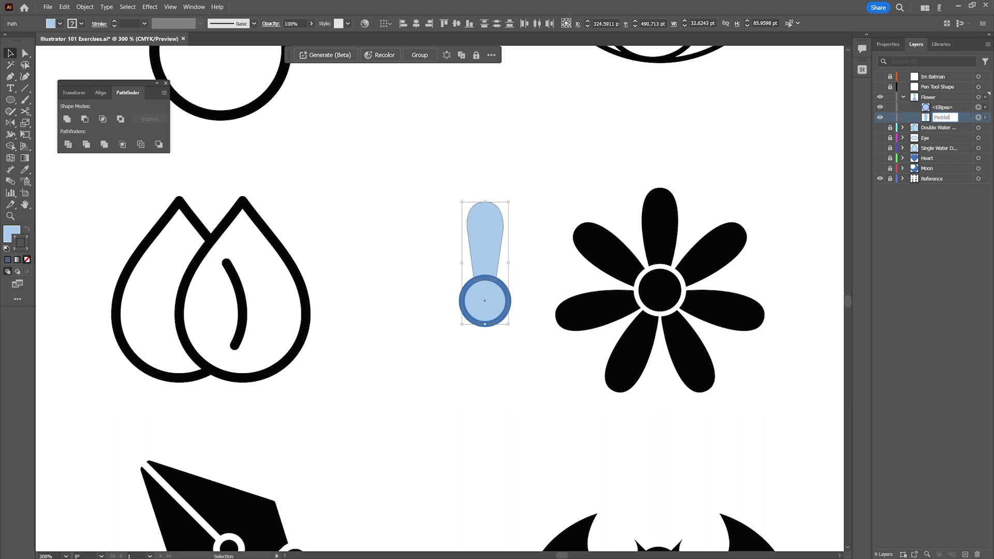
key("Return")
double_click(933, 107)
type("Center")
key("Return")
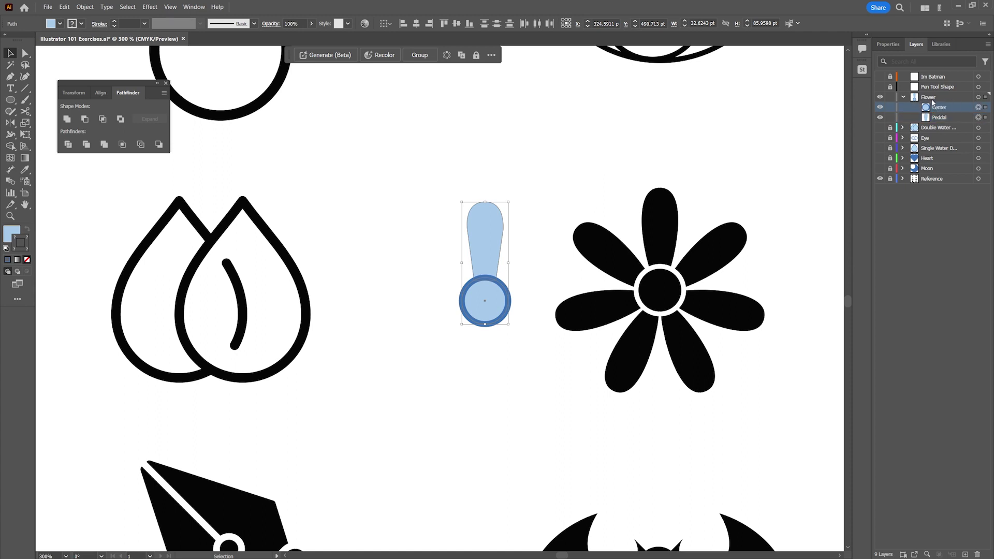
left_click(471, 338)
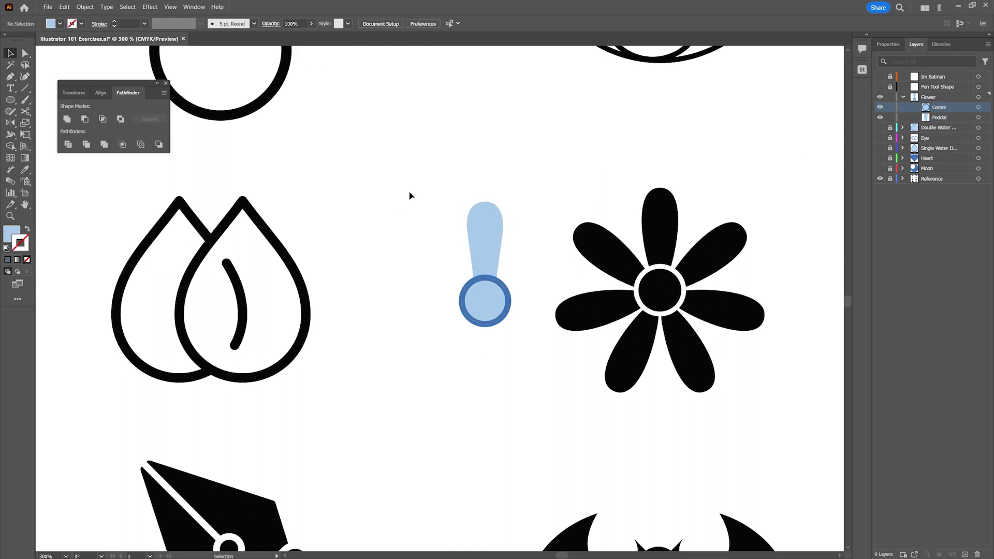
Try a rotated copy of the petal beside the ring, then discard it
left_click(489, 245)
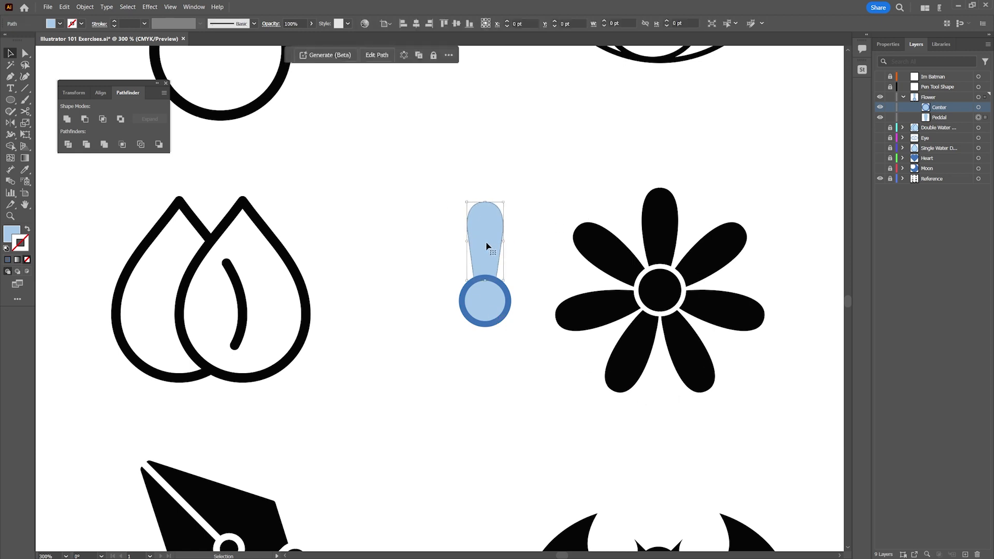
left_click_drag(499, 243, 537, 250)
left_click_drag(550, 293, 527, 311)
left_click_drag(524, 259, 527, 275)
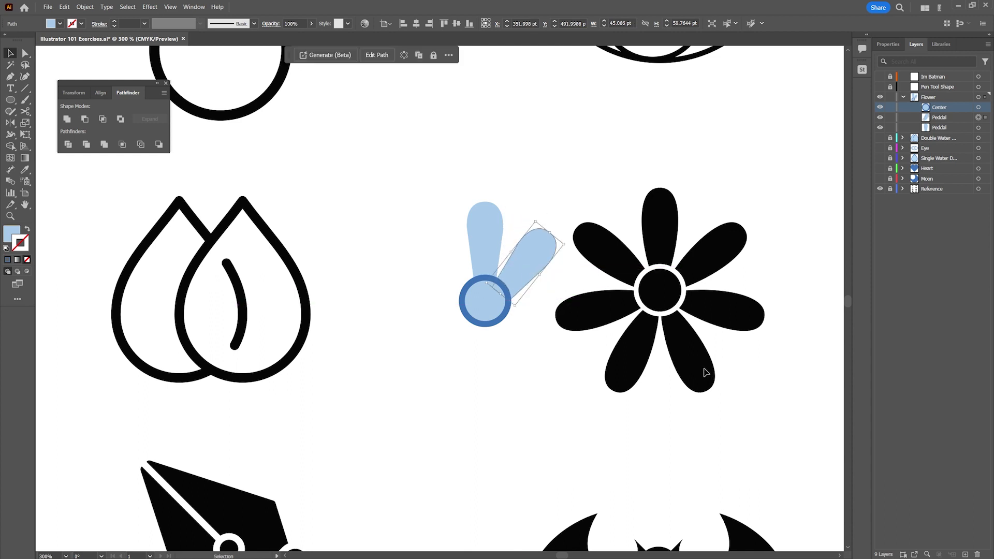
key("Delete")
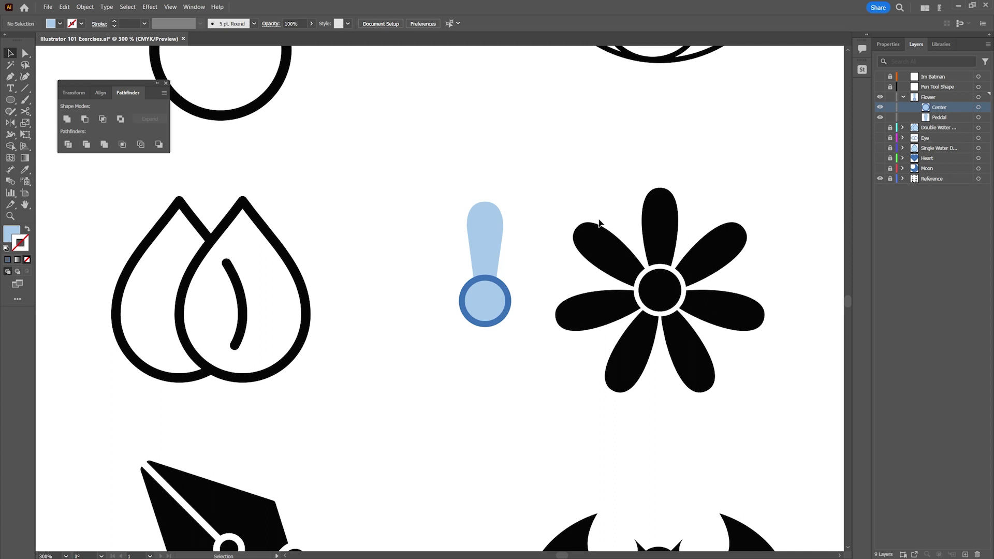
Move the petal and ring further left, then select the petal alone
left_click_drag(427, 198, 447, 316)
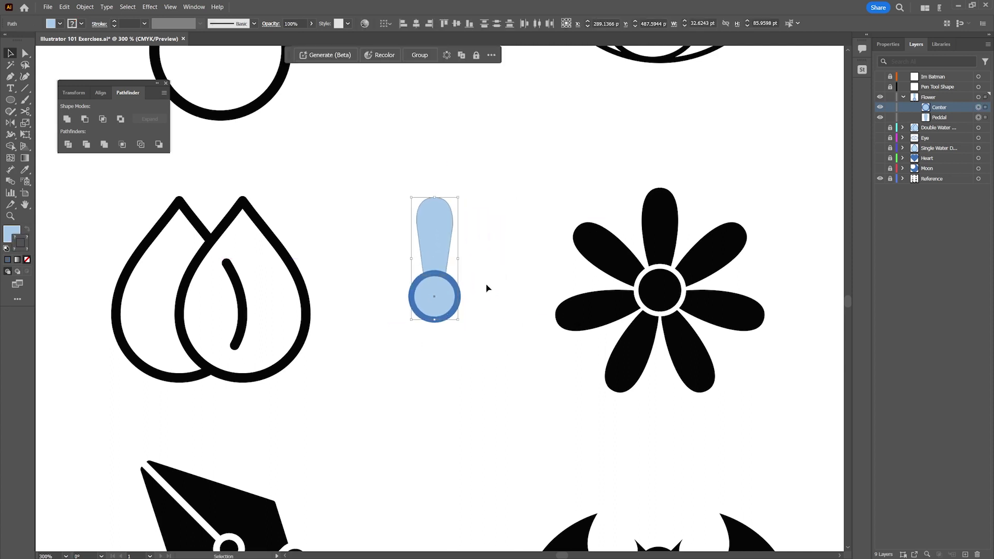
left_click(388, 226)
left_click(443, 241)
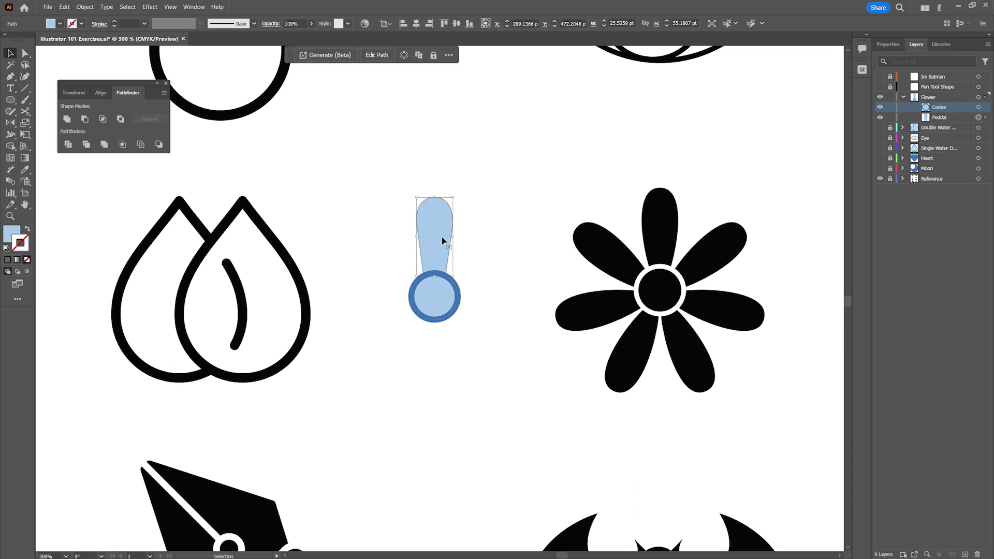
key("r")
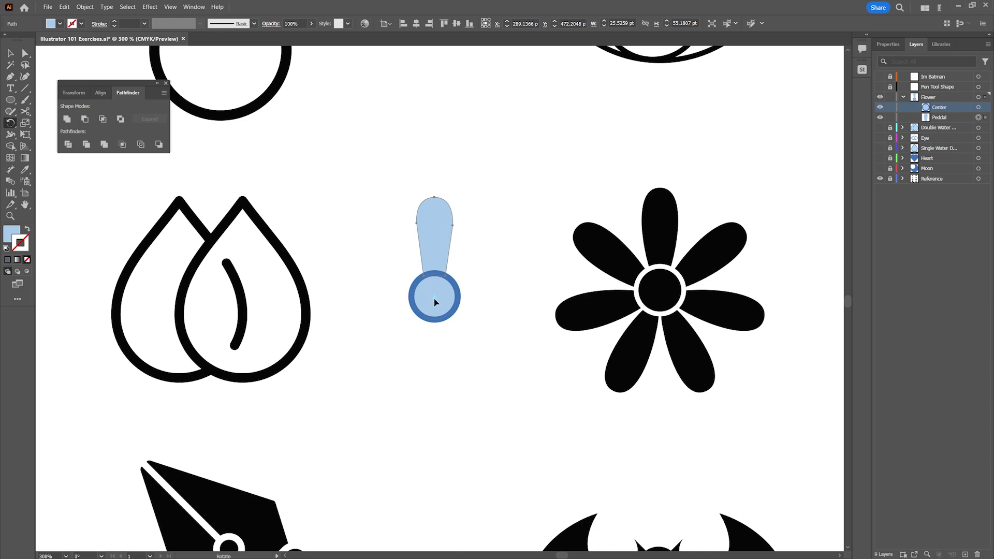
Rotate copies of the petal around the ring's centre to make eight evenly spaced petals
left_click_drag(469, 241, 492, 253)
key("r")
key("ctrl+z")
left_click_drag(466, 234, 514, 282)
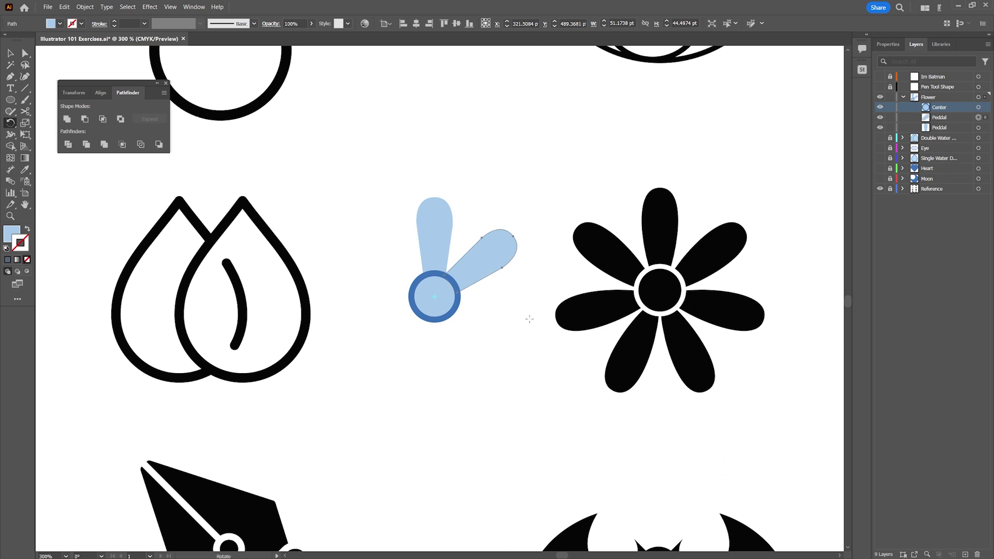
key("v")
key("ctrl+d")
key("ctrl+d")
key("ctrl+d")
key("ctrl+d")
key("ctrl+d")
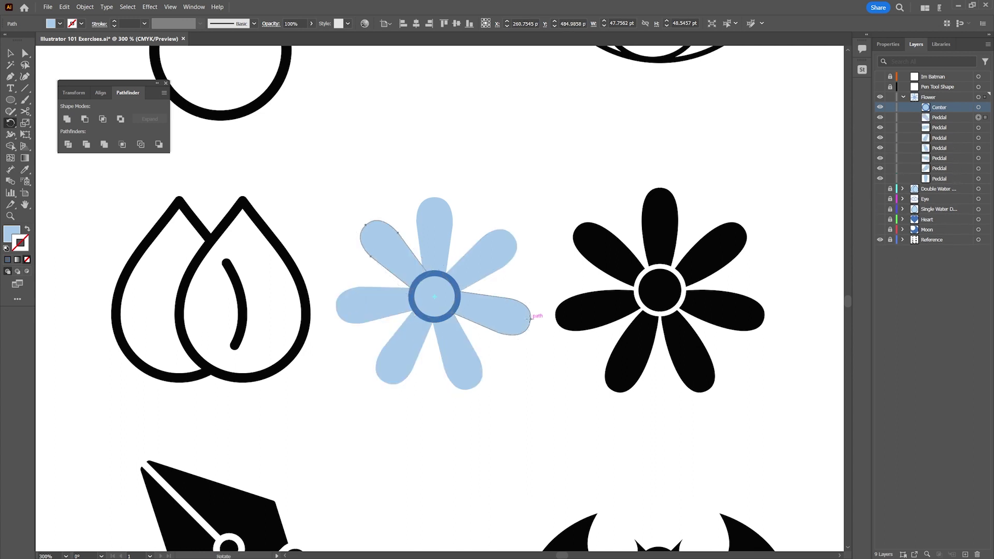
Draw a 42.5861 pt light-blue circle above the flower
key("v")
left_click(510, 144)
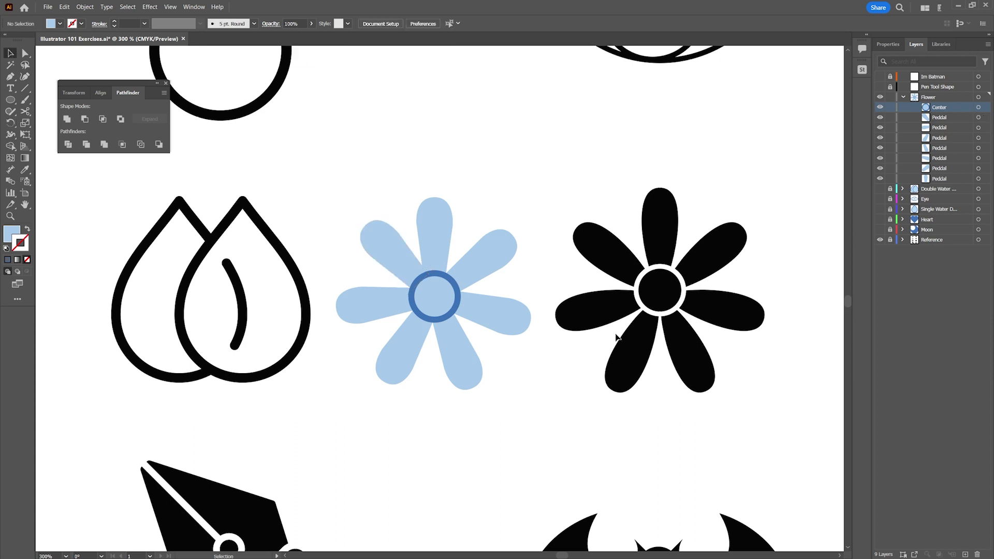
left_click(10, 101)
left_click_drag(450, 114, 510, 170)
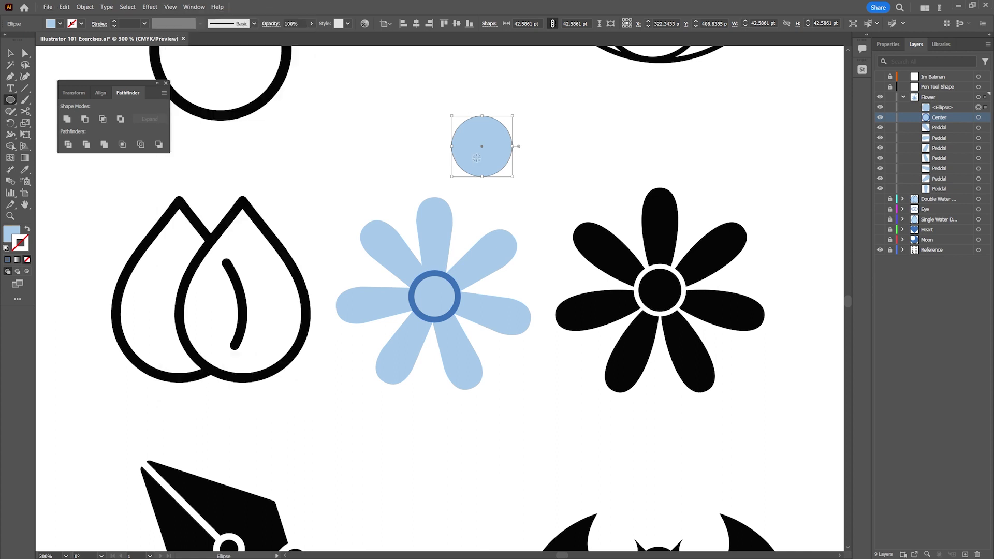
Make a row of trial circle copies, delete them, and collapse the Flower layer
key("v")
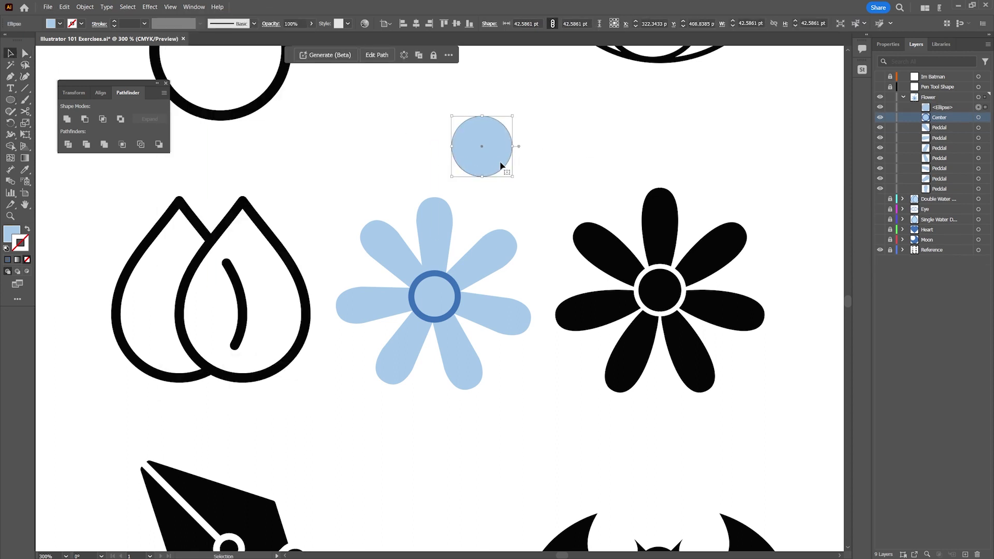
left_click_drag(490, 165, 624, 167)
key("ctrl+d")
key("ctrl+d")
key("ctrl+d")
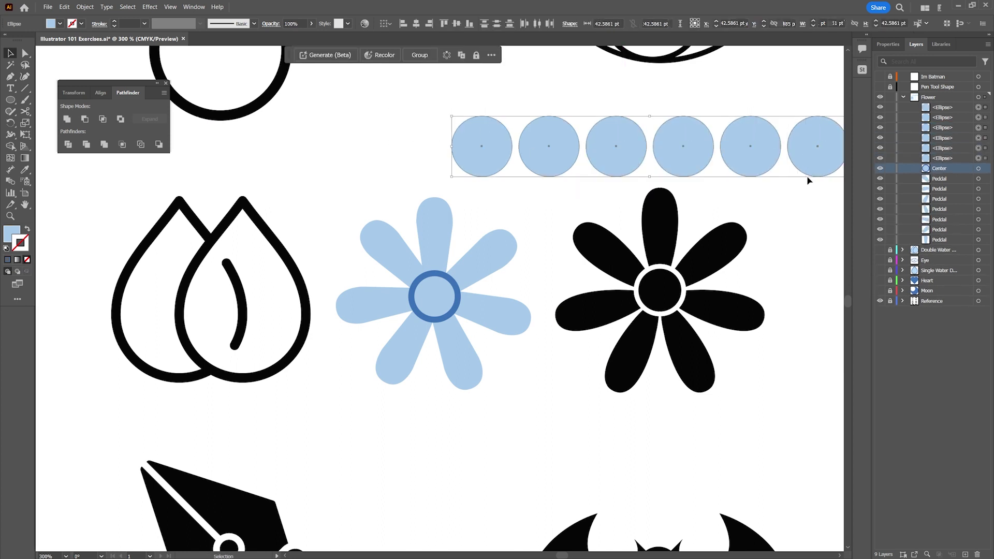
key("Delete")
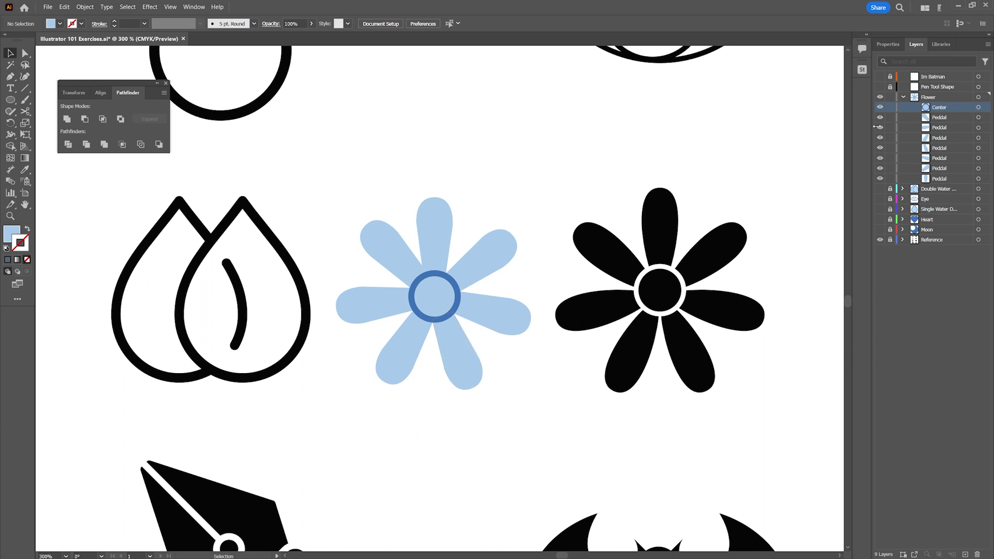
left_click(903, 97)
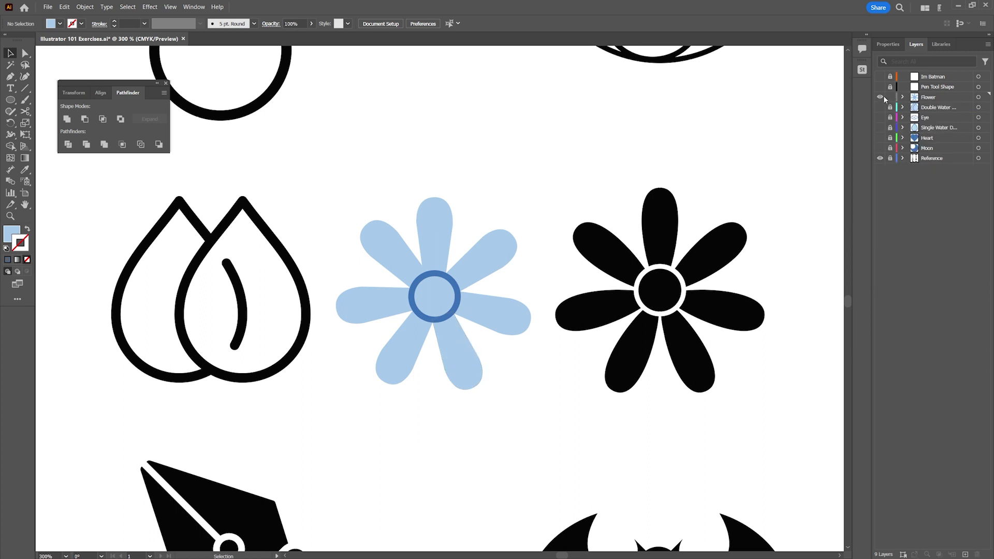
Hide the Flower layer by turning off its visibility
left_click(880, 96)
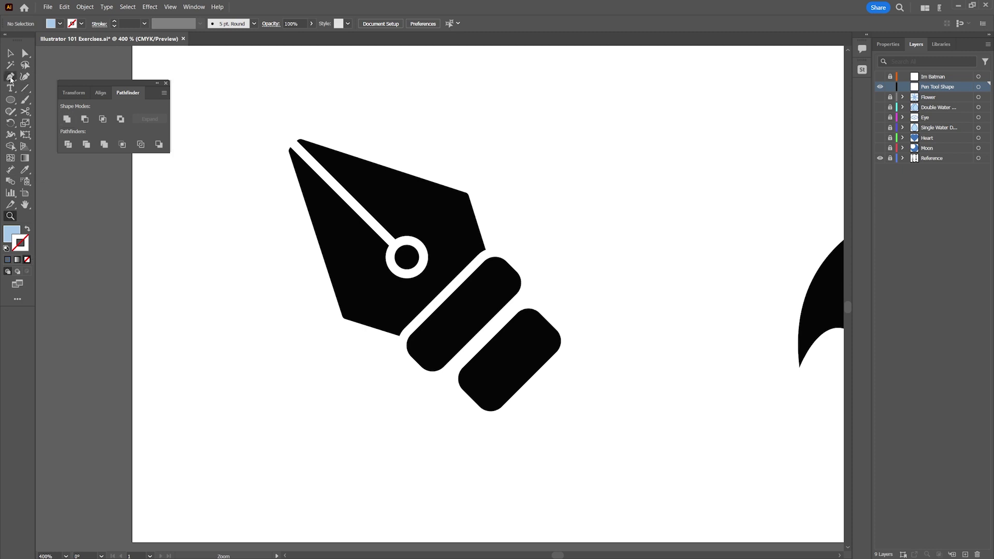
Draw a rectangle and rotate and resize it to about 29.1 × 57.2 pt over the lower grip band
left_click(11, 99)
left_click(49, 97)
left_click_drag(605, 293, 600, 426)
key("v")
left_click_drag(601, 372, 481, 372)
left_click_drag(491, 425, 493, 428)
left_click_drag(528, 374, 534, 379)
key("ctrl+y")
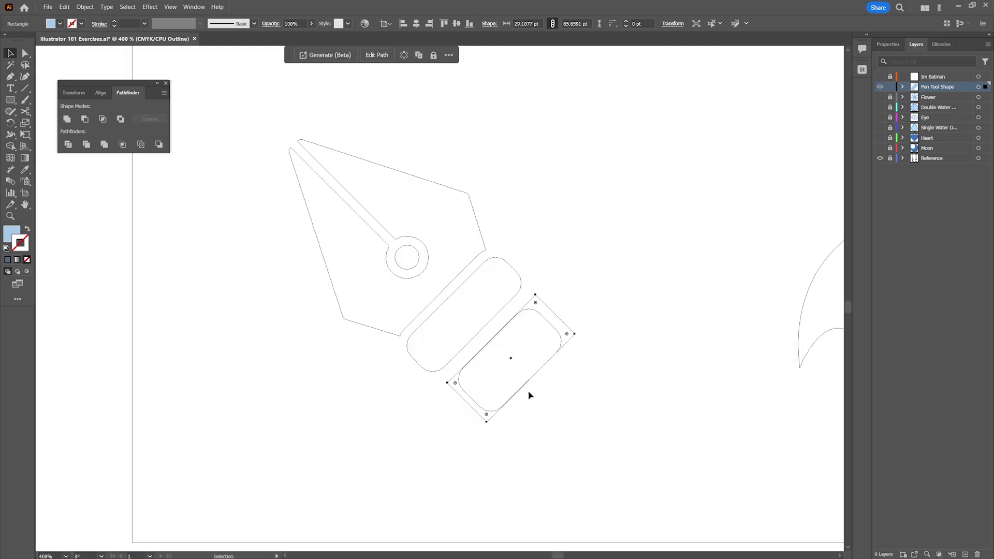
left_click_drag(467, 403, 471, 398)
left_click_drag(557, 314, 548, 322)
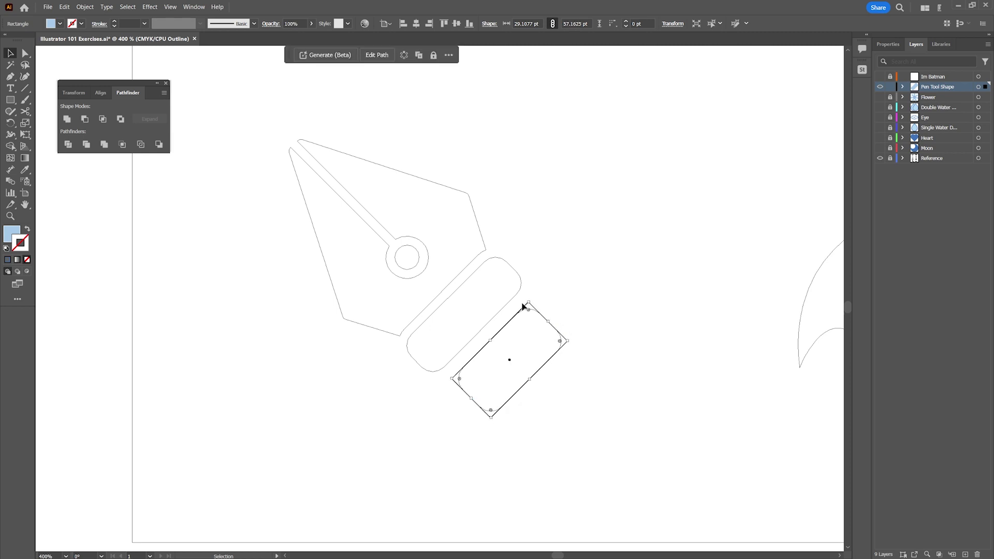
left_click(539, 372)
Duplicate it onto the upper band, size the copy to 24.17 × 70.85 pt, and round its corners
left_click_drag(506, 328, 452, 296)
left_click_drag(480, 334, 479, 332)
left_click_drag(503, 279, 514, 267)
left_click_drag(425, 353, 417, 360)
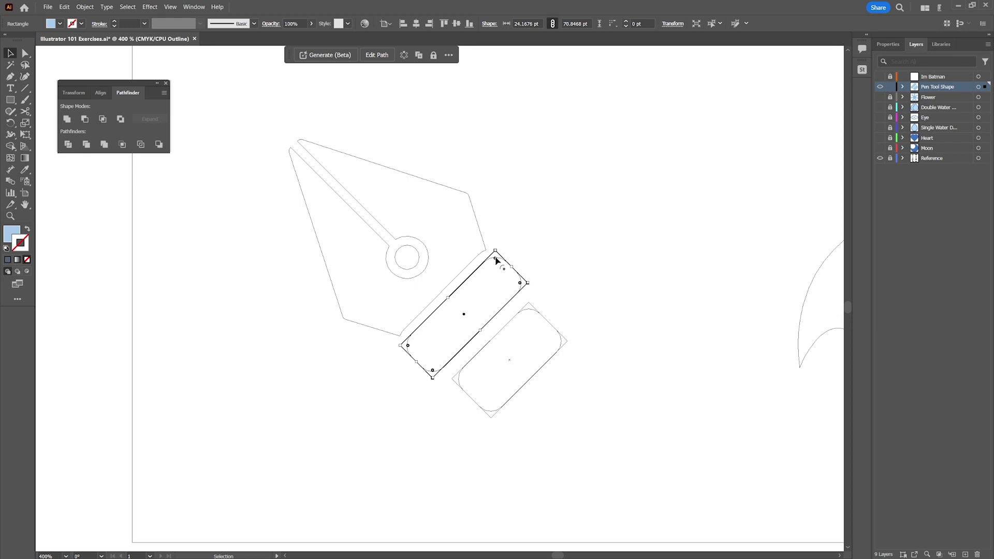
left_click_drag(496, 261, 499, 279)
left_click(520, 342)
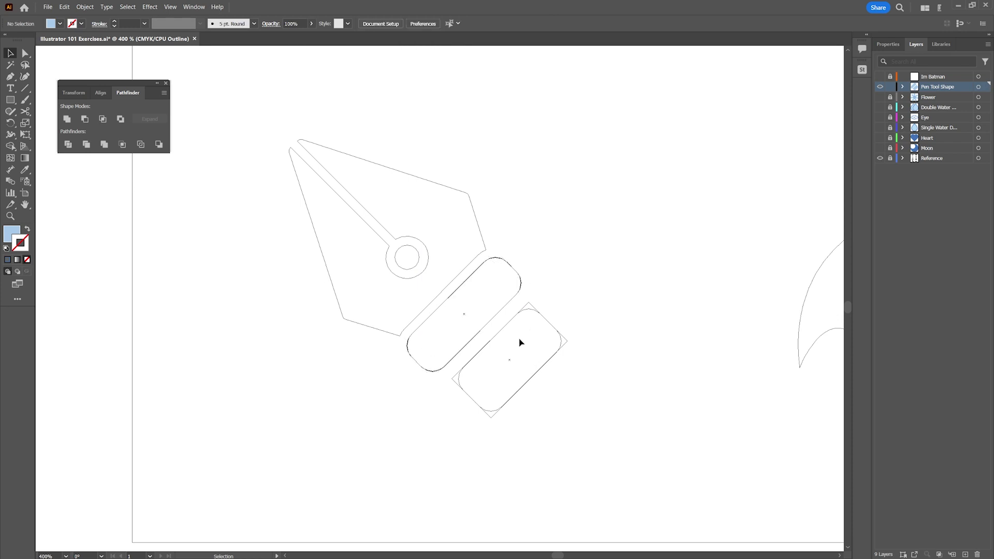
Round three corners of the lower rectangle and return to Preview mode
left_click(536, 312)
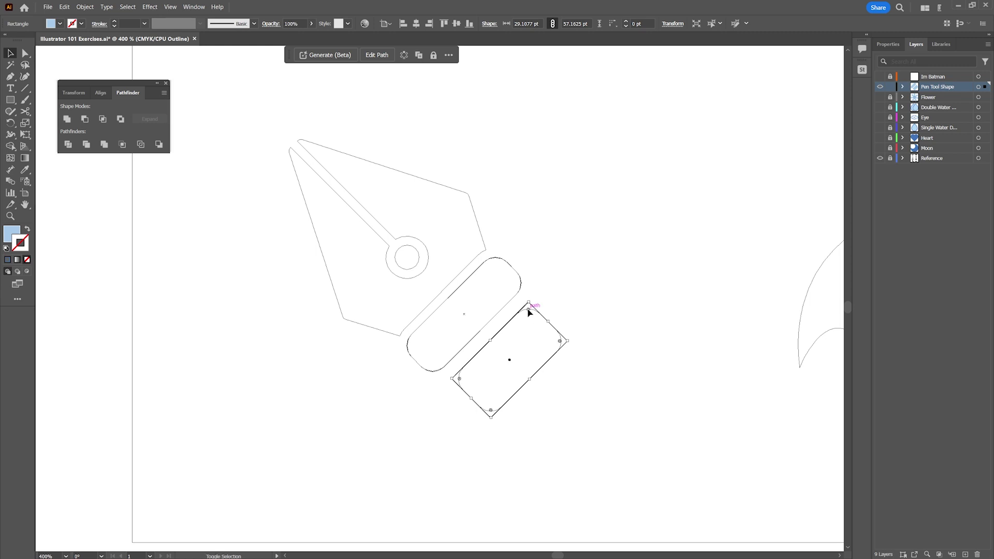
left_click(560, 341)
left_click(491, 410, "shift")
left_click(460, 380, "shift")
left_click_drag(459, 380, 473, 382)
key("ctrl+y")
left_click(693, 347)
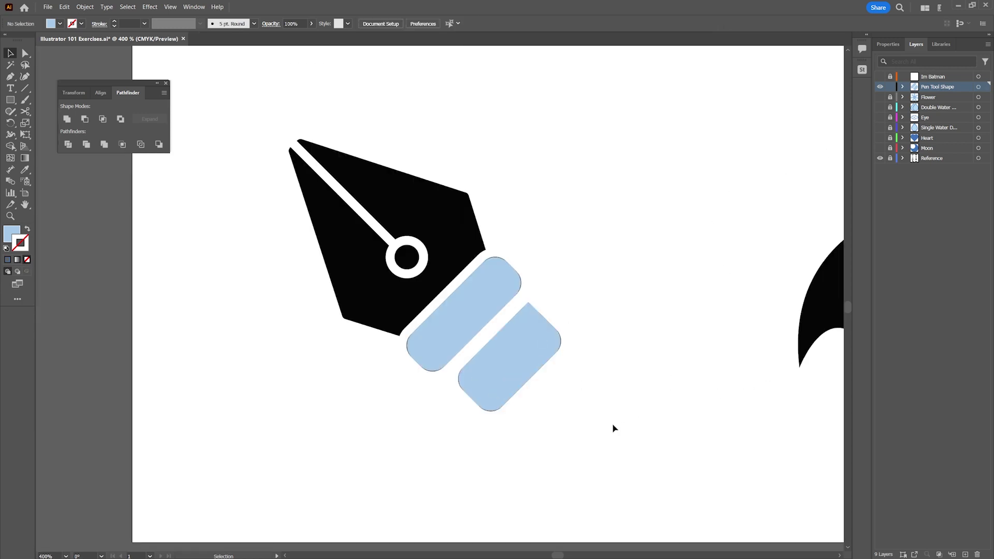
Reset the lower rectangle's uneven rounding and round all its corners evenly to 9.43 pt
left_click(538, 335)
key("a")
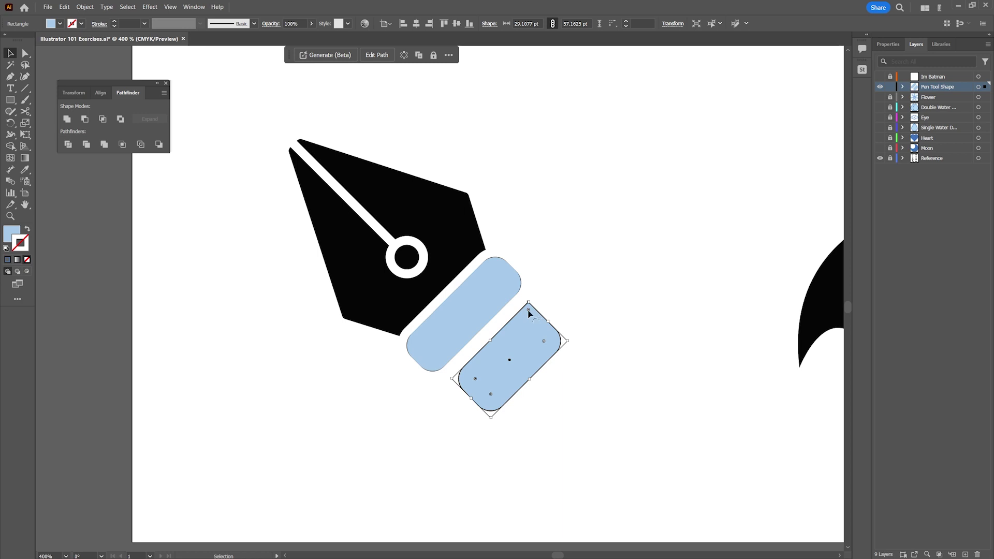
left_click_drag(529, 312, 579, 329)
left_click_drag(528, 310, 529, 326)
left_click(594, 289)
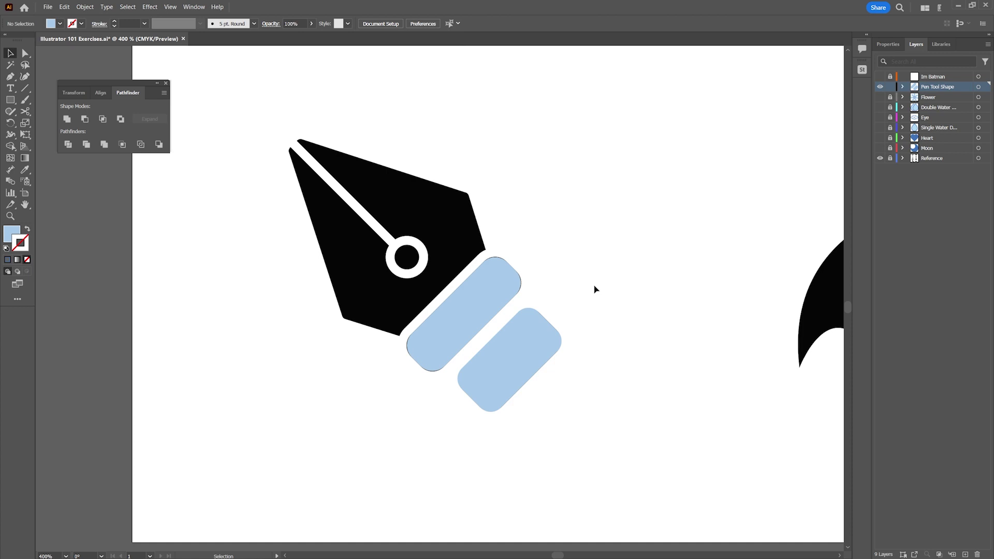
left_click(9, 77)
Trace the nib outline as a closed six-point polygon with the Pen tool
left_click(399, 336)
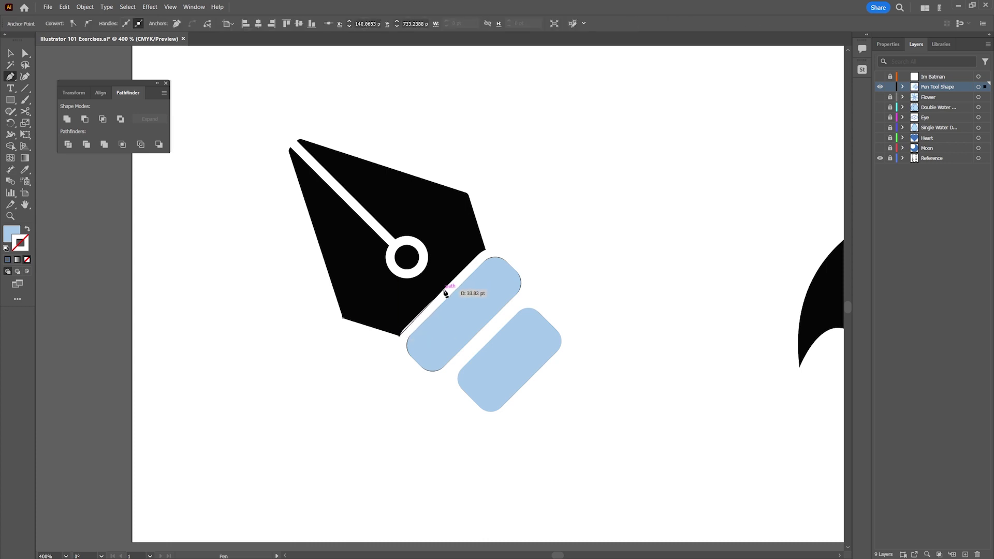
left_click(444, 289)
left_click(485, 250)
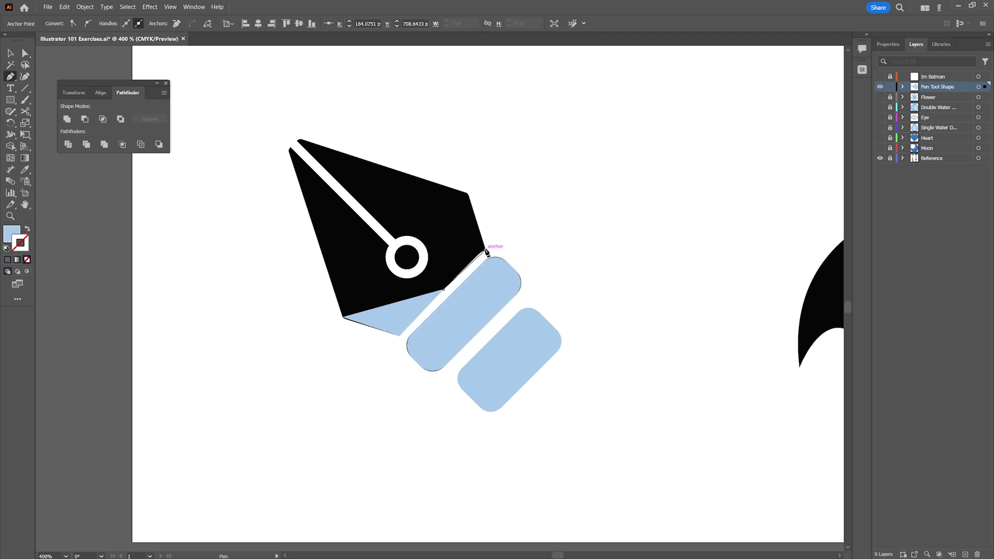
left_click(468, 195)
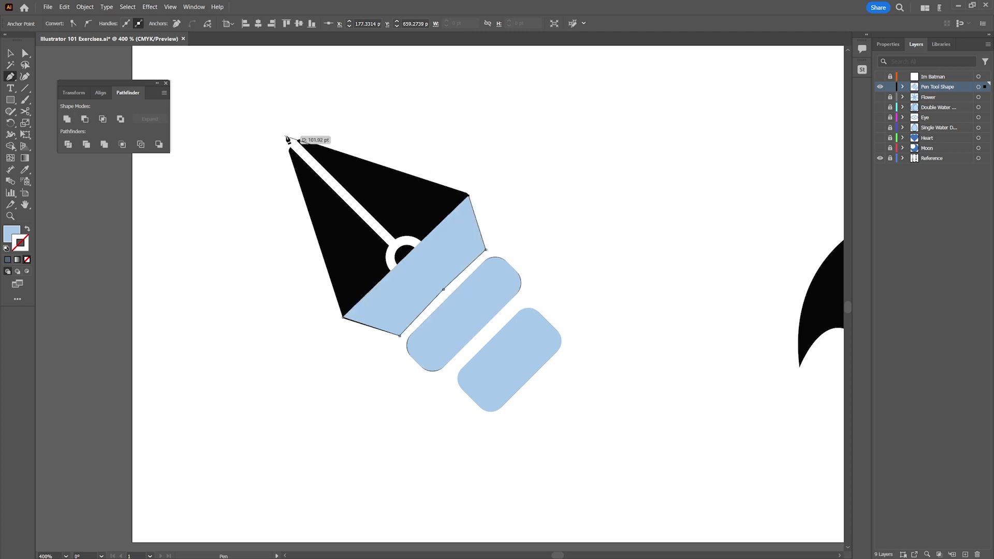
left_click_drag(291, 150, 289, 150)
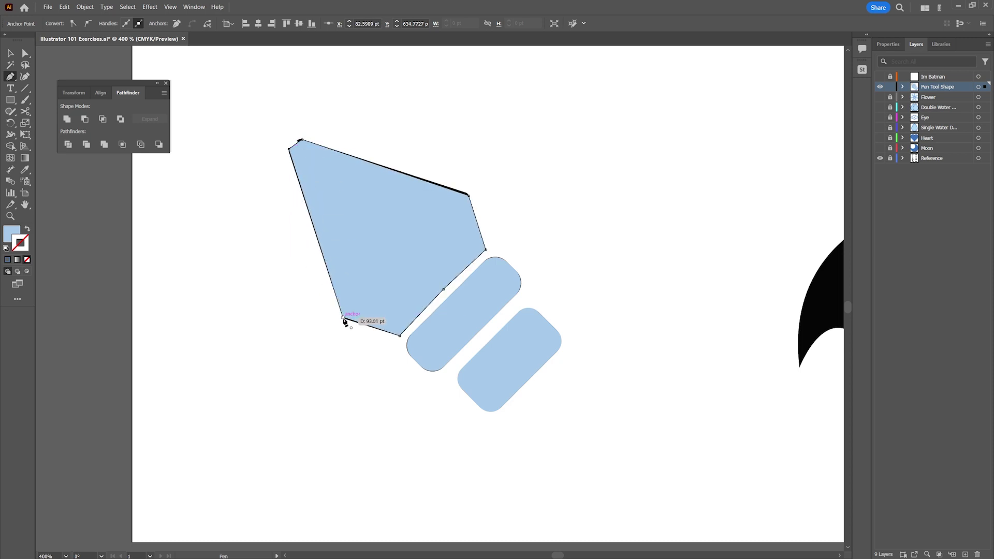
left_click(342, 318)
Move the blue nib up-right beside the reference and nudge its top anchor left
left_click(10, 53)
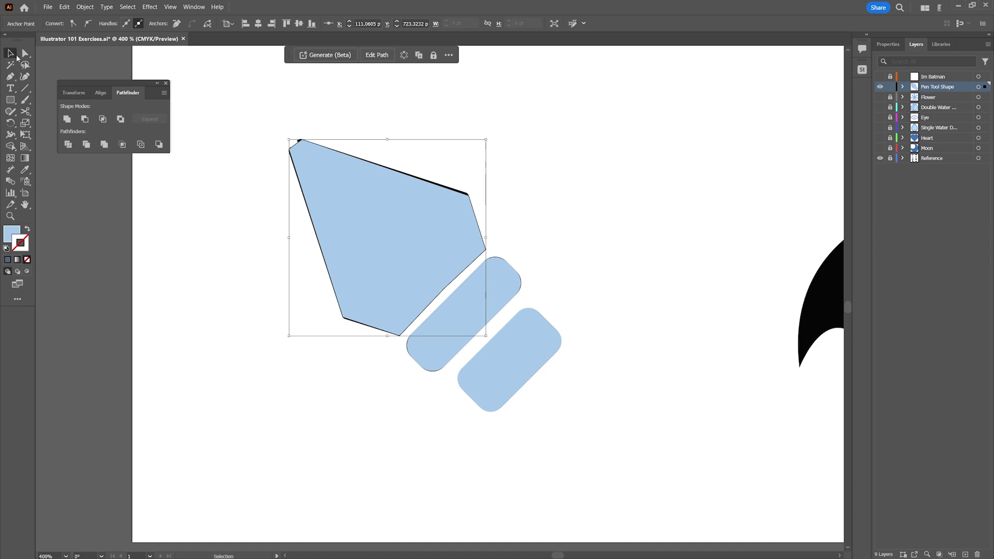
left_click_drag(395, 260, 573, 306)
left_click(467, 200)
left_click(559, 252)
key("a")
left_click_drag(514, 199, 509, 199)
left_click(755, 393)
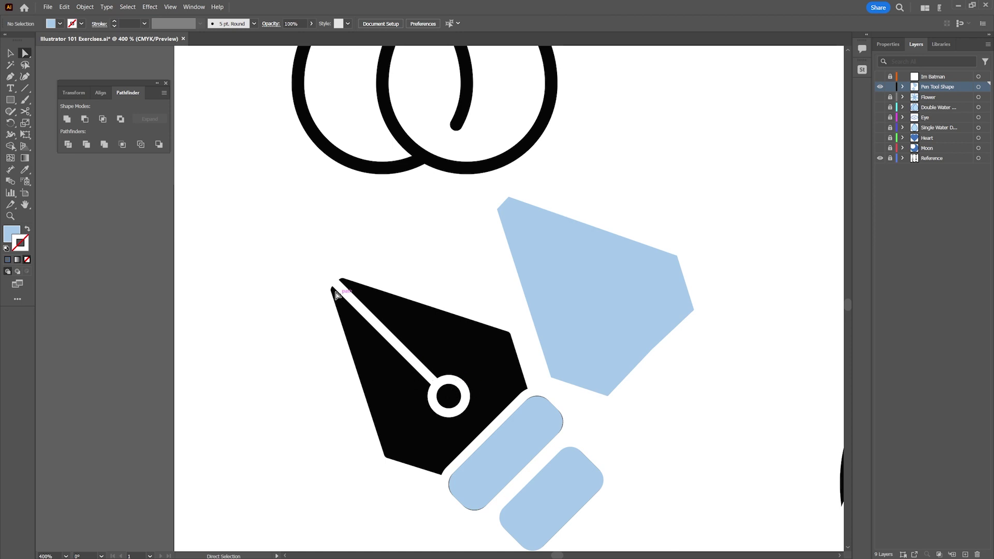
Draw a circle over the nib's round hole
left_click(10, 100)
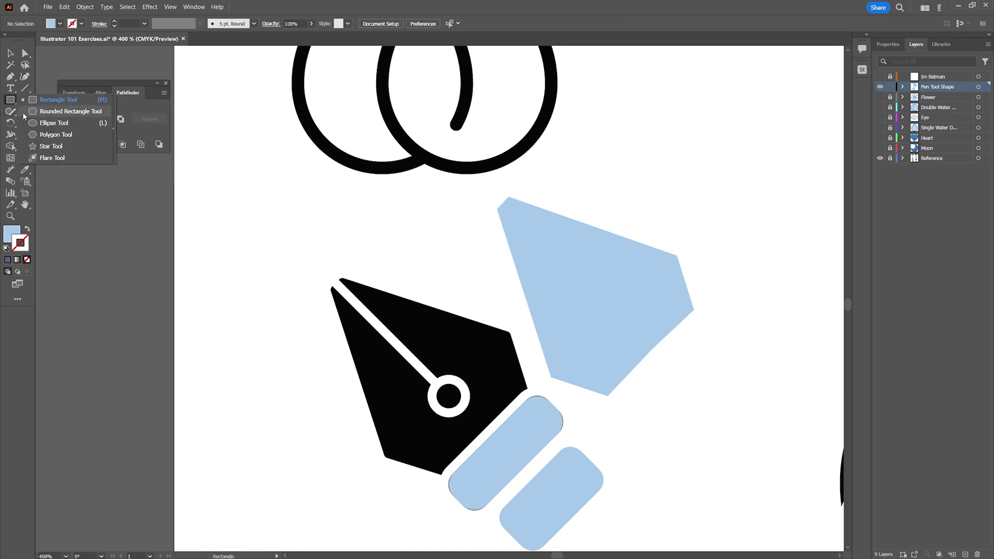
left_click(52, 127)
left_click_drag(449, 396, 469, 417)
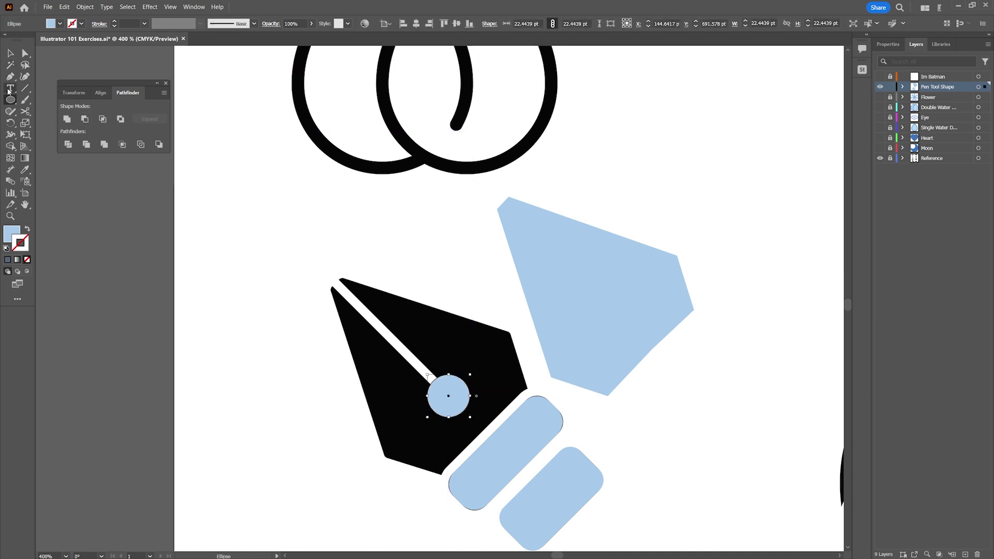
left_click_drag(9, 100, 52, 96)
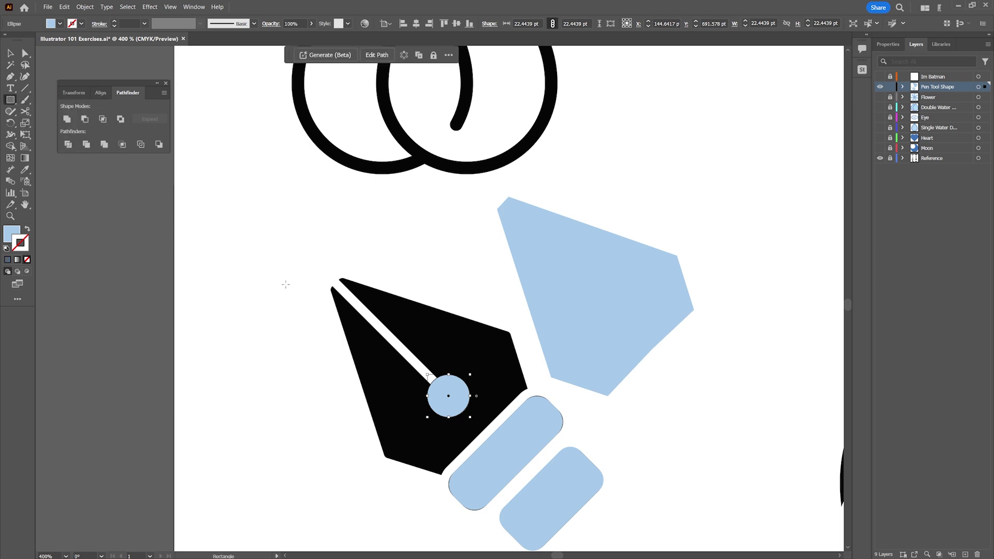
left_click_drag(277, 271, 294, 469)
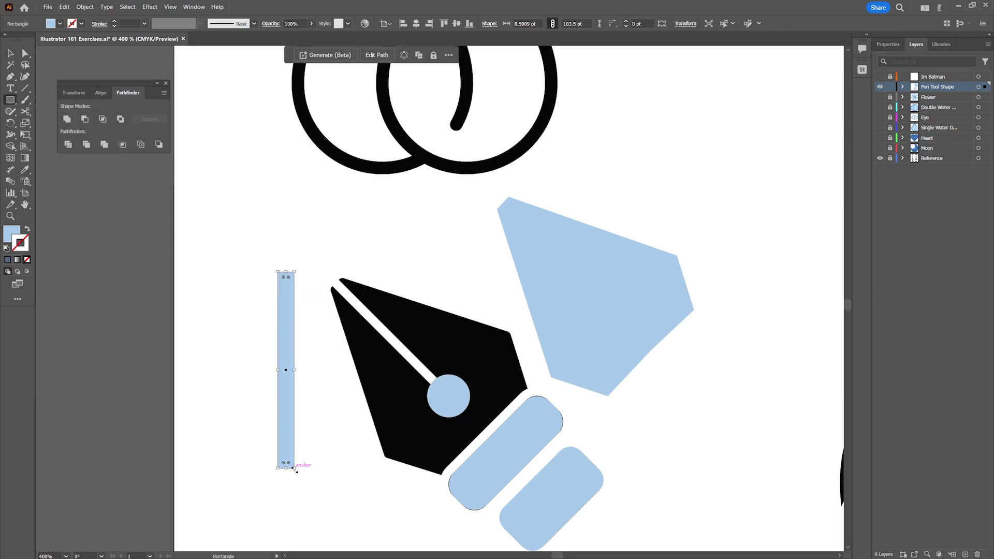
key("ctrl+z")
Trace the nib's slit as a closed four-point path with the Pen tool
key("p")
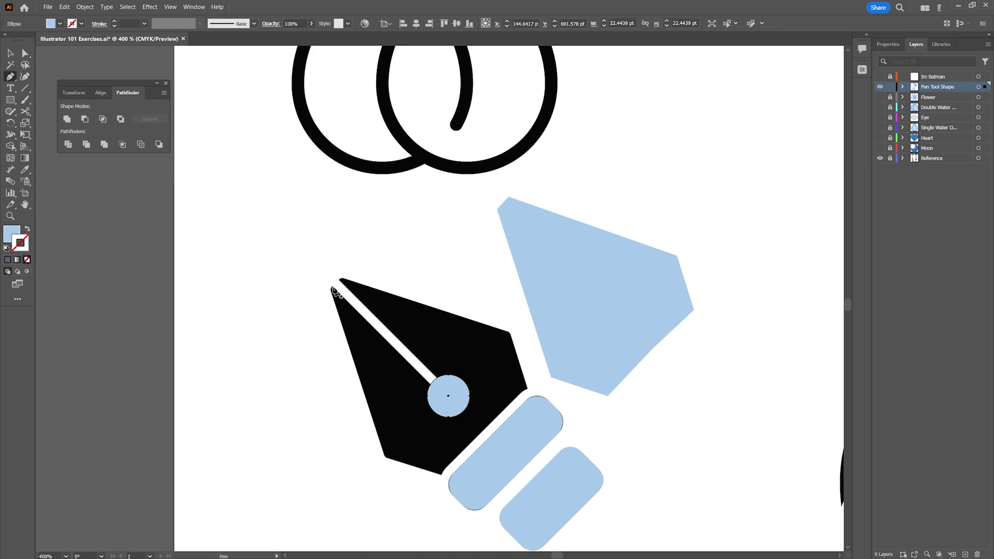
left_click(333, 288)
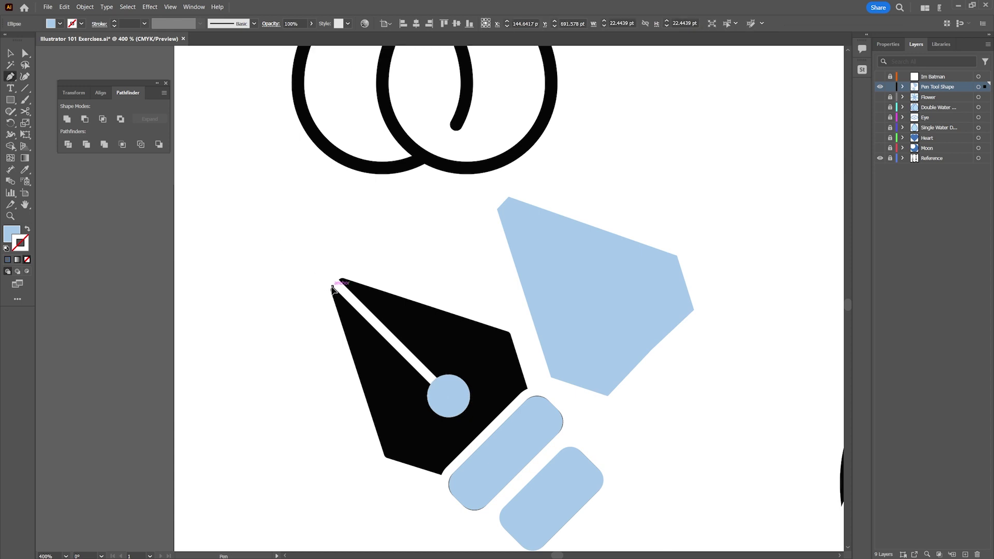
left_click(435, 389)
left_click(443, 381)
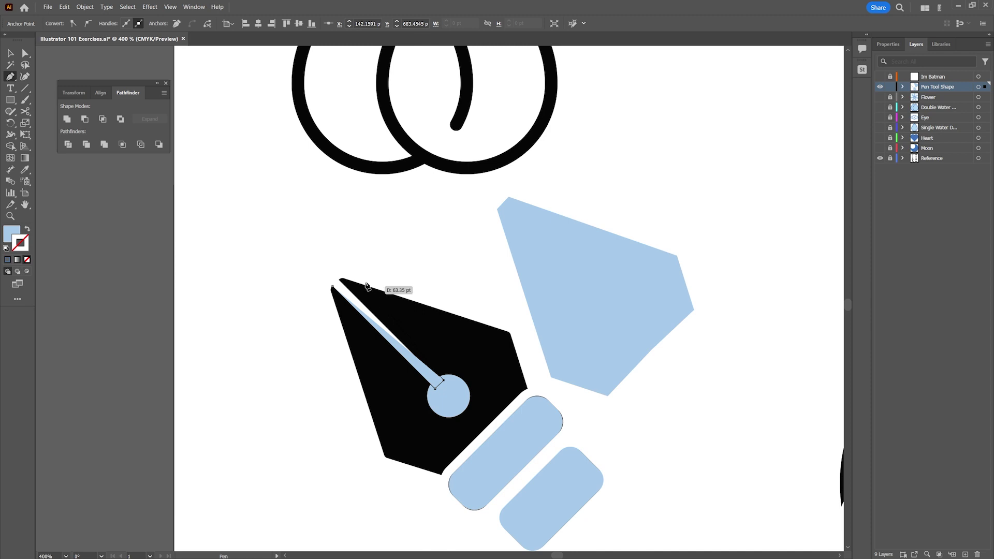
left_click(339, 279)
left_click(332, 286)
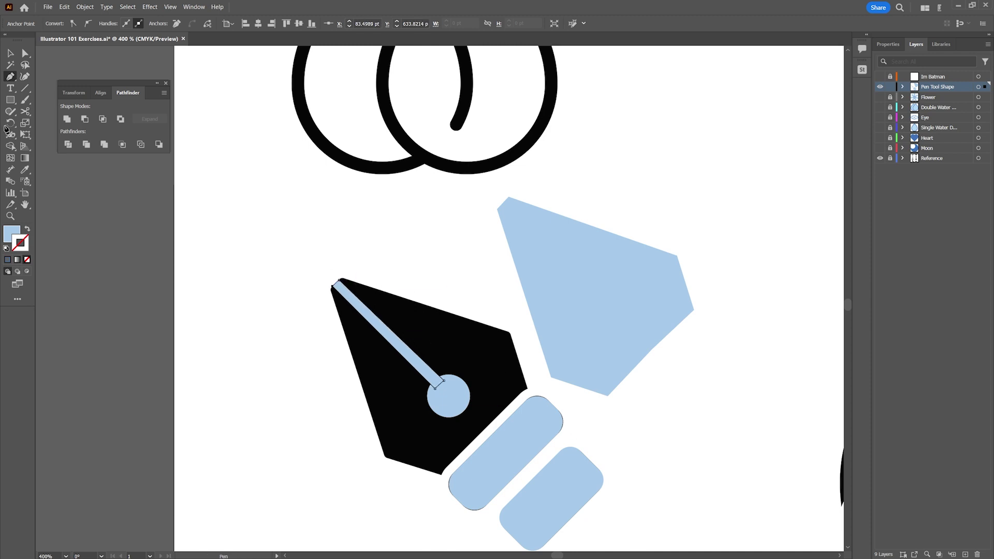
left_click(10, 53)
left_click(181, 308)
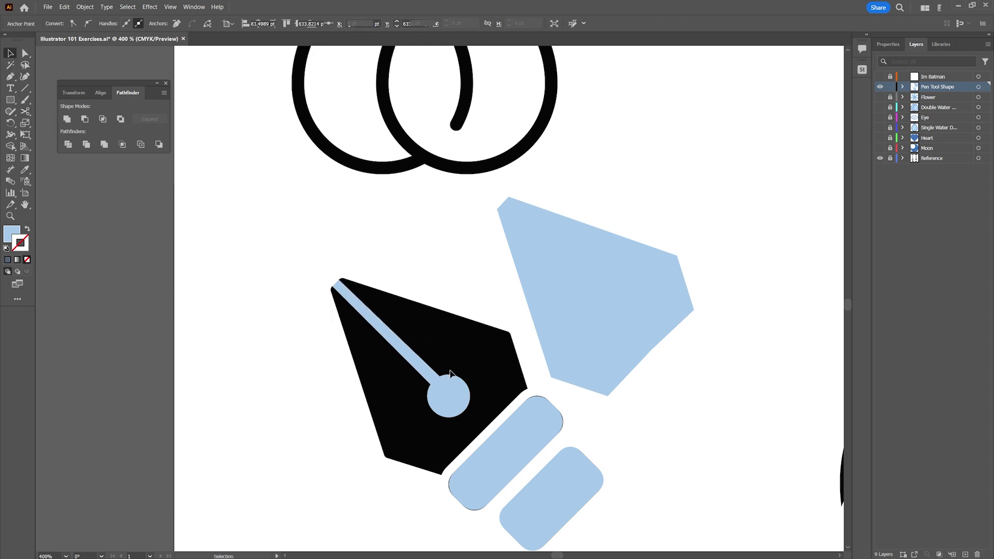
Merge the slit and circle into one shape with the Shape Builder, then shift the blue nib left
left_click(410, 362)
left_click(454, 404)
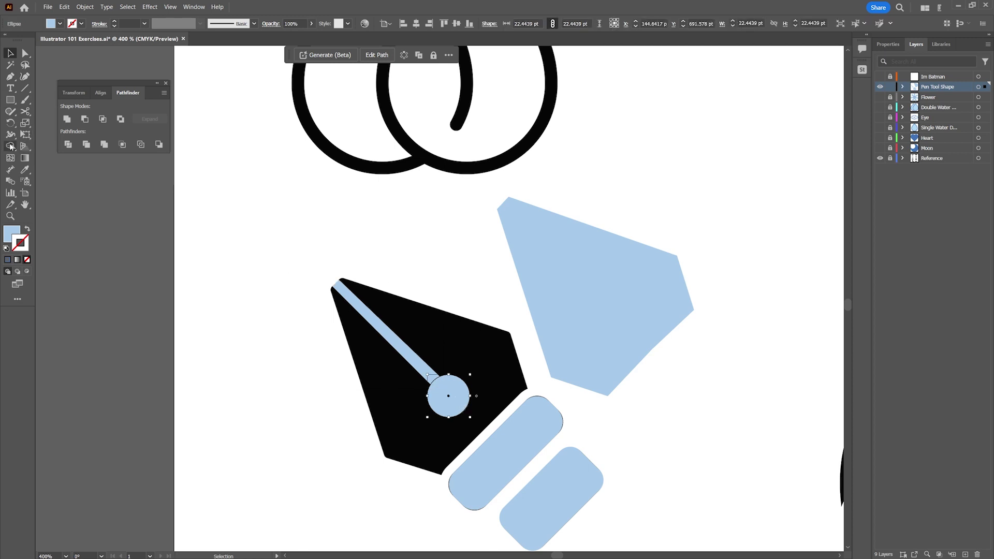
left_click_drag(255, 259, 456, 421)
left_click(9, 149)
left_click_drag(394, 336, 452, 393)
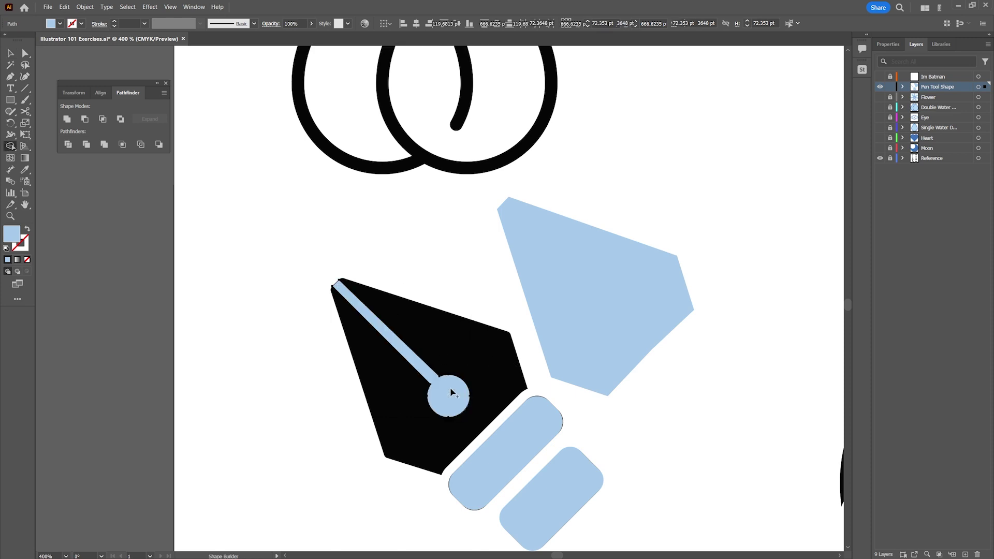
left_click(10, 53)
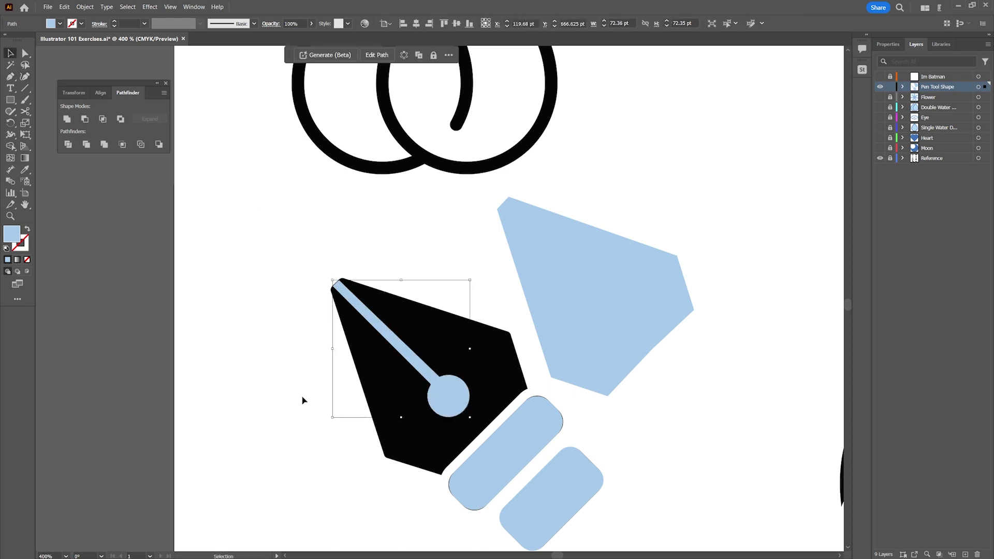
left_click(301, 399)
mouse_move(610, 281)
left_mouse_down()
mouse_move(513, 302)
mouse_move(708, 248)
mouse_move(608, 281)
left_mouse_up()
Fill the merged slit-and-hole shape with pink #e8a7b5
left_click(435, 392)
double_click(10, 236)
type("e8a7b5")
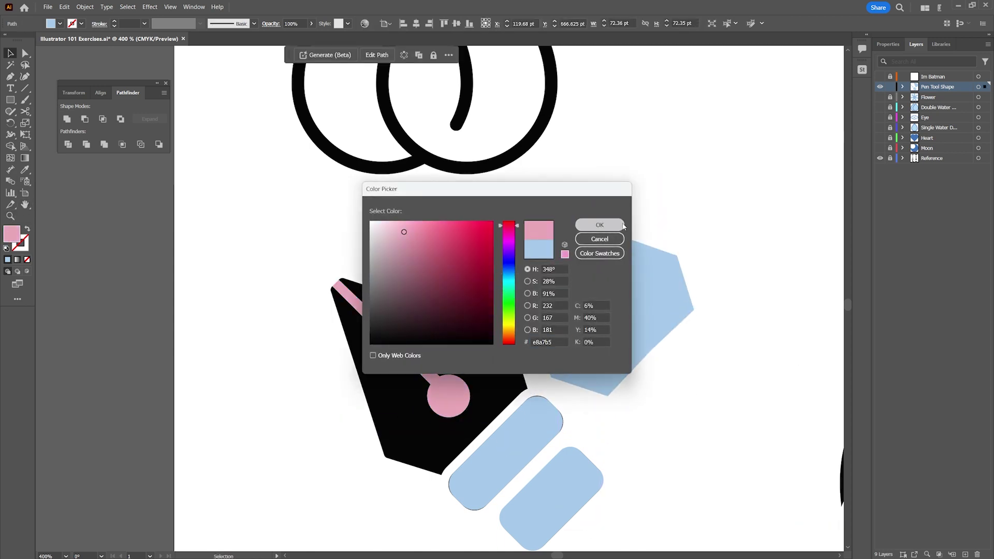
left_click(599, 225)
Move the blue nib over the black nib and align its top corner points
left_click_drag(628, 288, 457, 366)
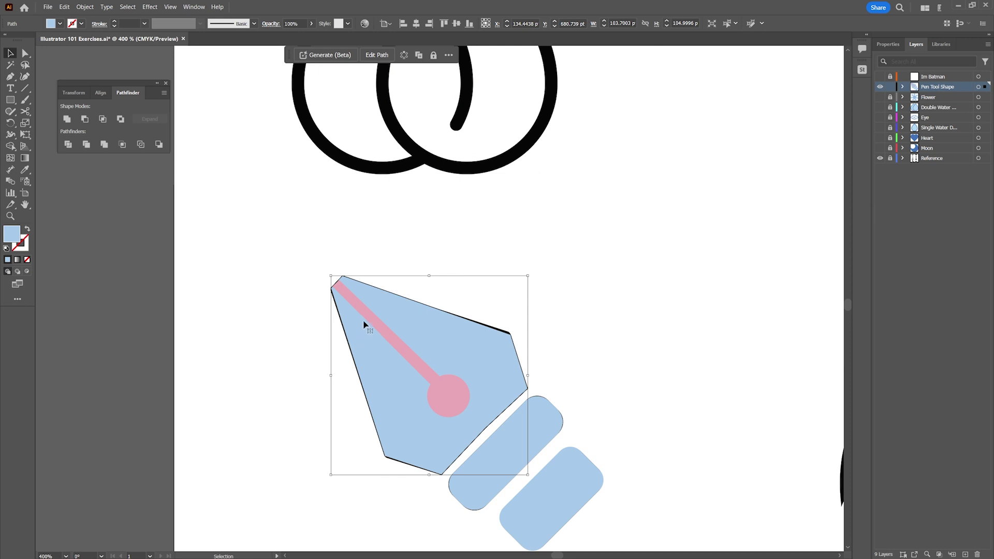
key("a")
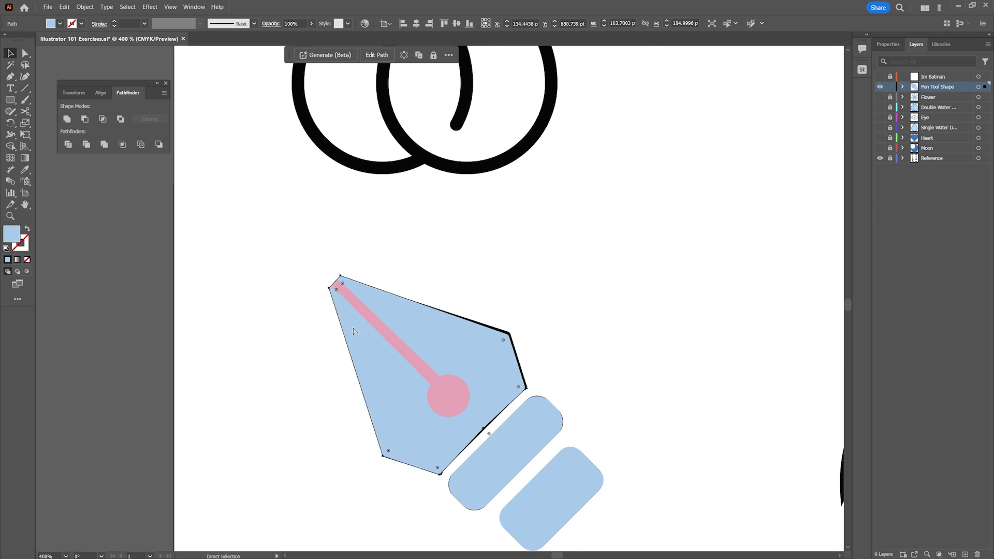
key("v")
key("Right")
key("a")
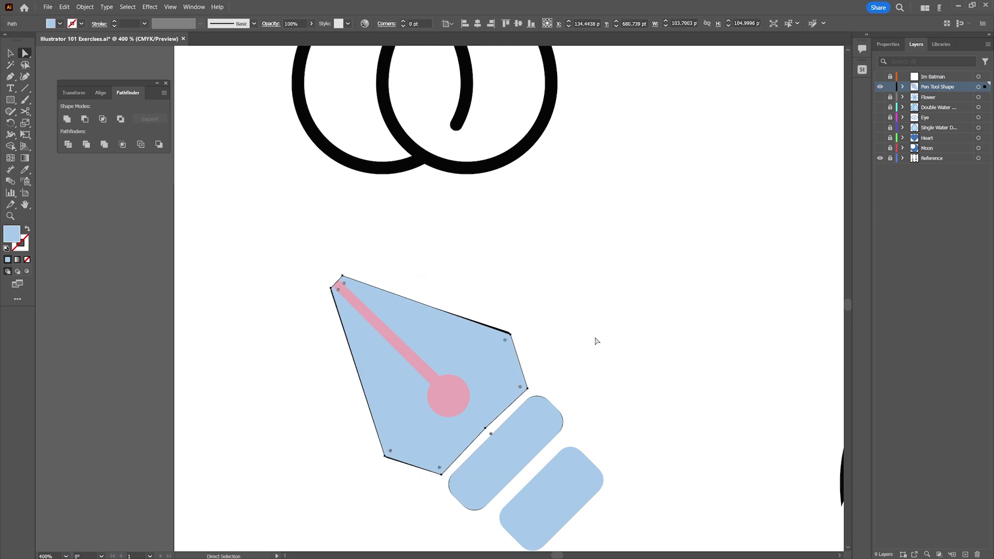
left_click_drag(510, 334, 510, 337)
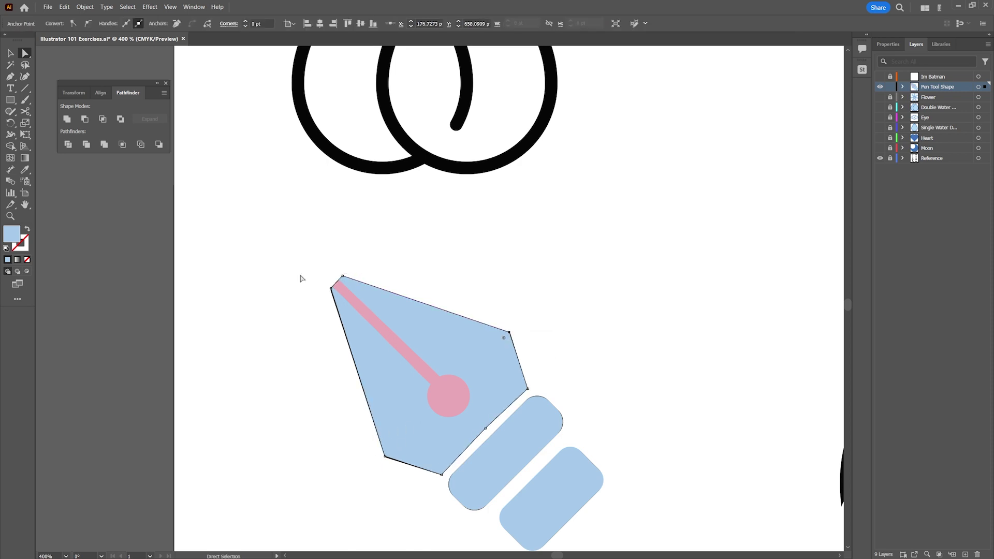
left_click_drag(331, 288, 331, 286)
left_click(437, 257)
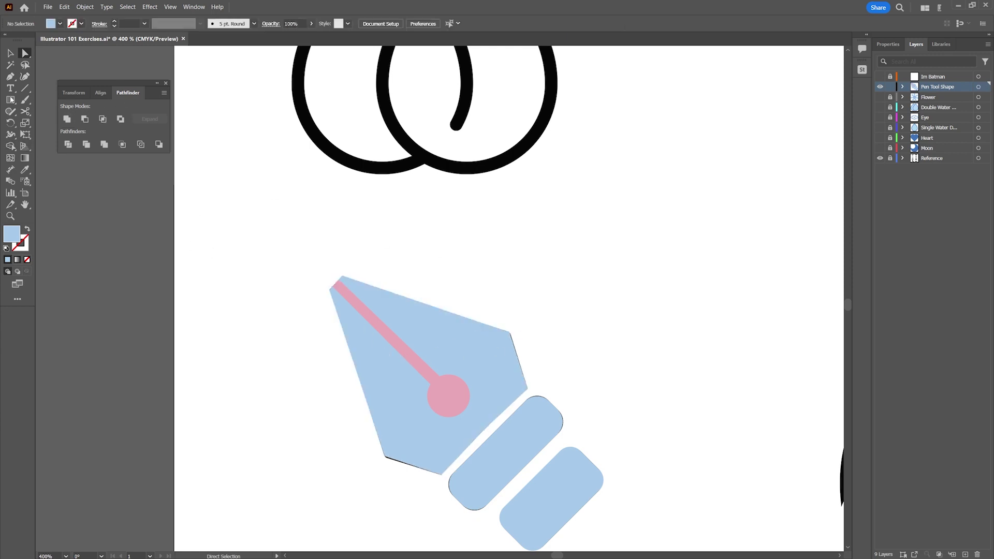
Cut the pink slit and hole out of the blue nib with Minus Front
left_click(8, 53)
left_click_drag(433, 386, 434, 386)
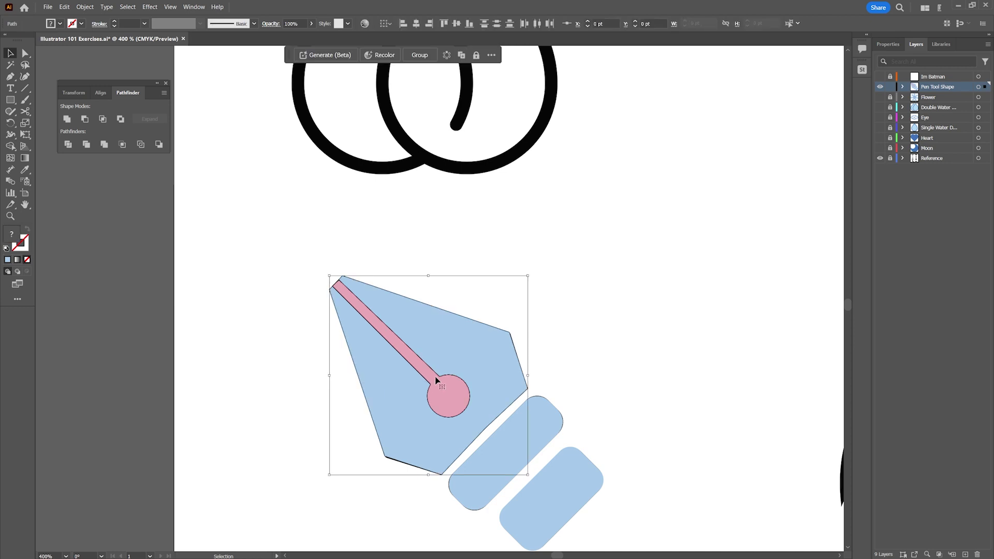
left_click(86, 122)
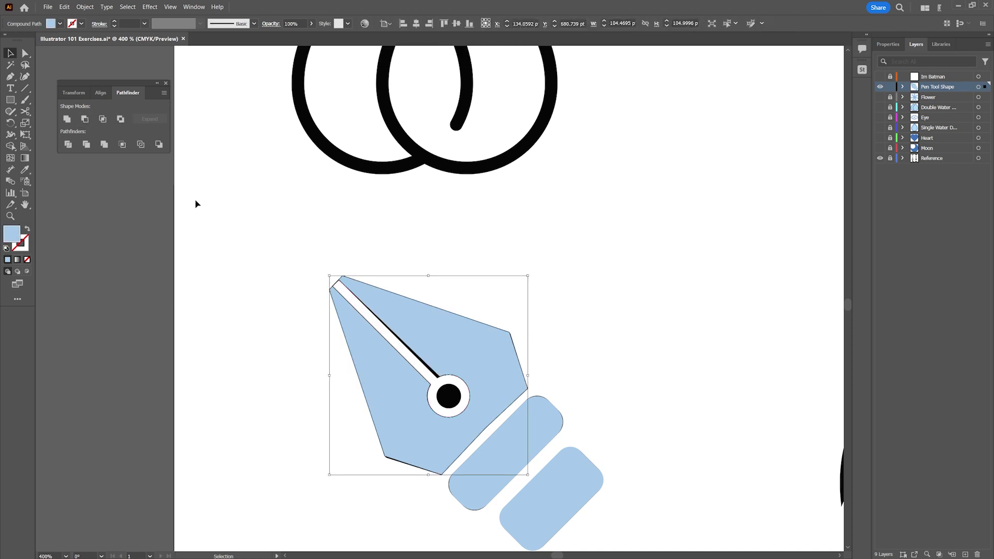
key("a")
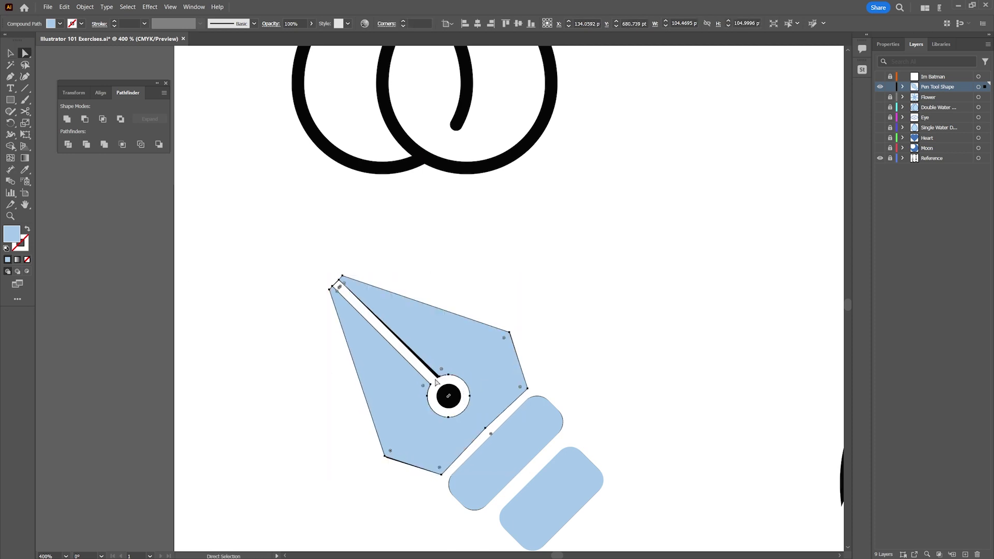
Draw a small circle centred in the nib's hole
left_click(439, 379)
left_click(544, 343)
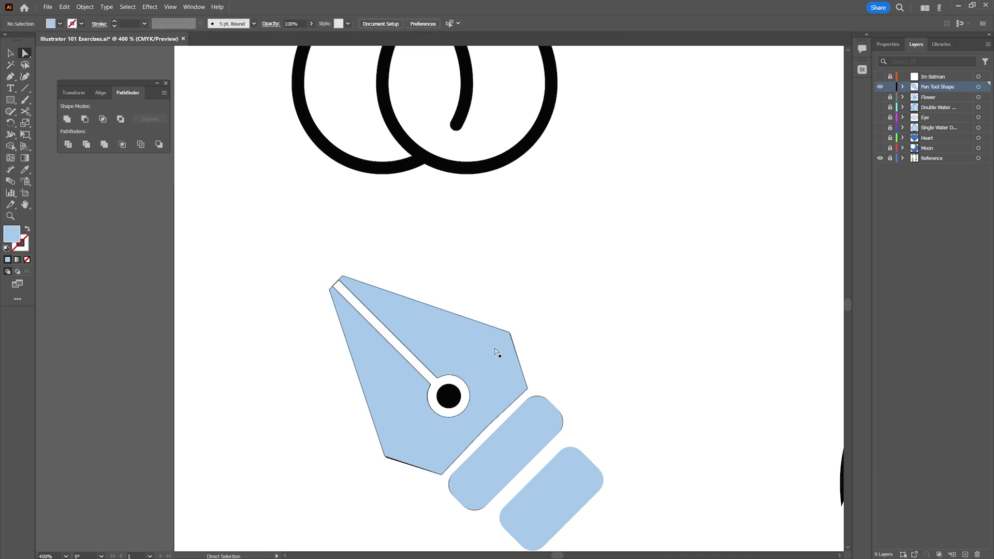
left_click_drag(11, 99, 46, 123)
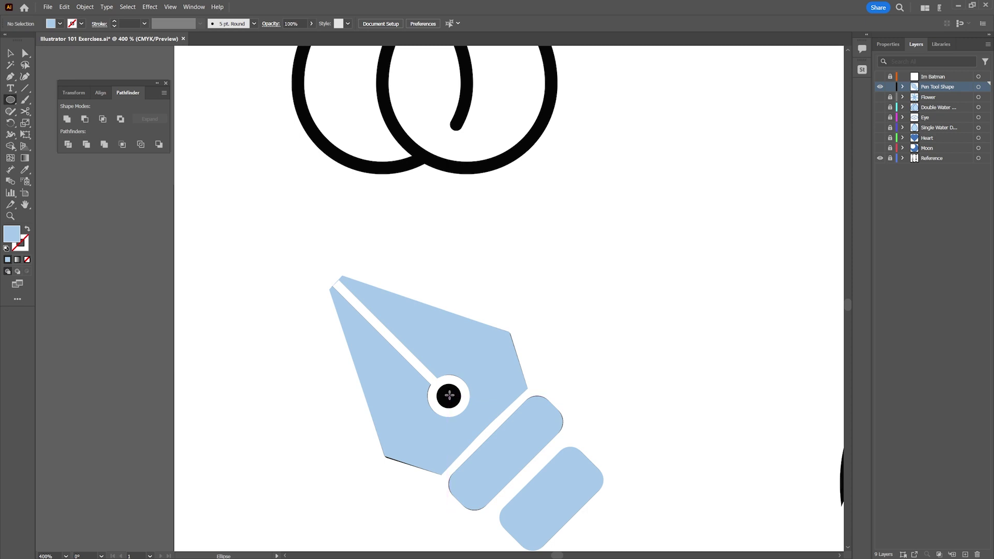
left_click_drag(449, 395, 463, 410)
Select the nib and both barrel pieces and move the blue pen up-right off the reference
key("v")
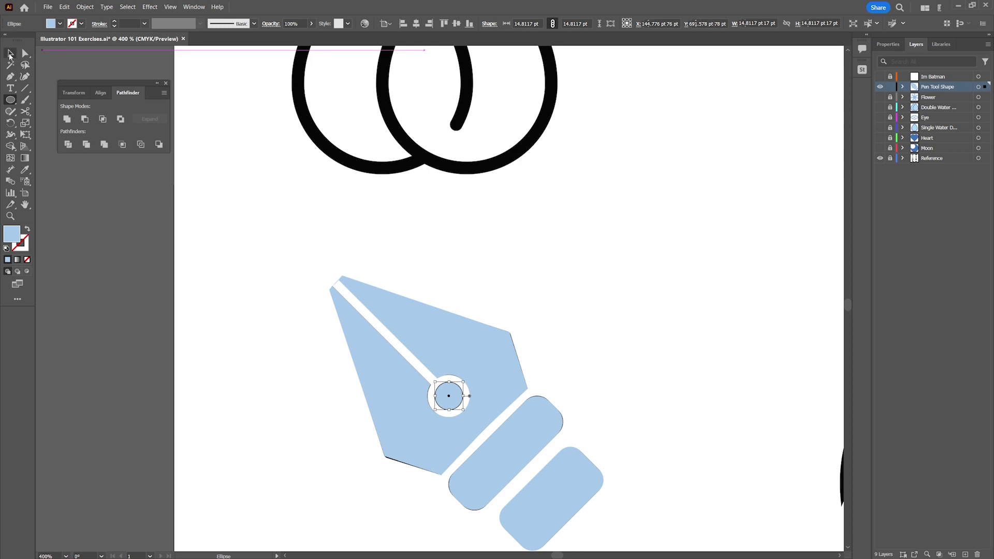
left_click(505, 357)
left_click_drag(328, 271, 615, 531)
left_click_drag(540, 488, 724, 407)
left_click(451, 282)
Zoom in on the blue nib's tip and select the nib
key("z")
left_click(517, 200)
left_click(428, 288)
left_click(388, 265)
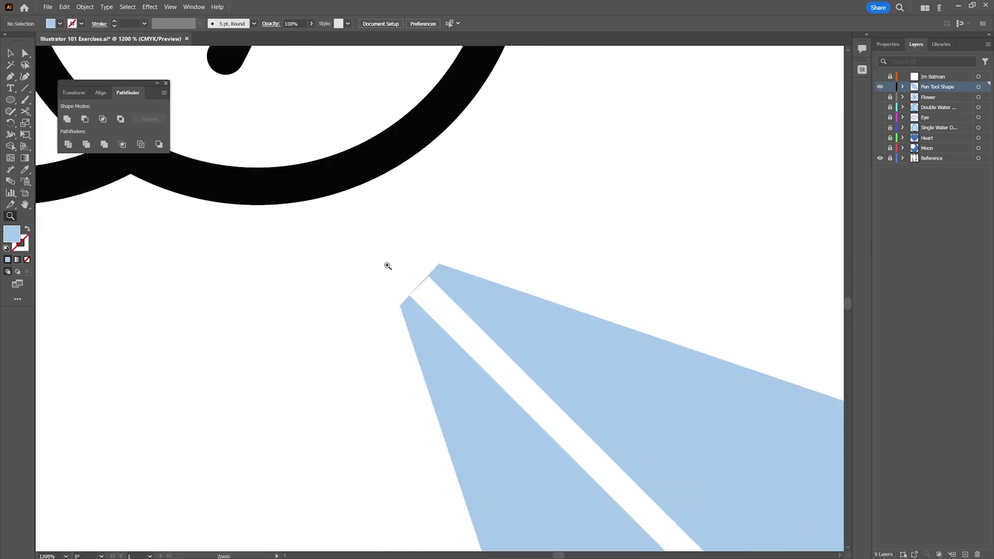
key("v")
left_click(423, 288)
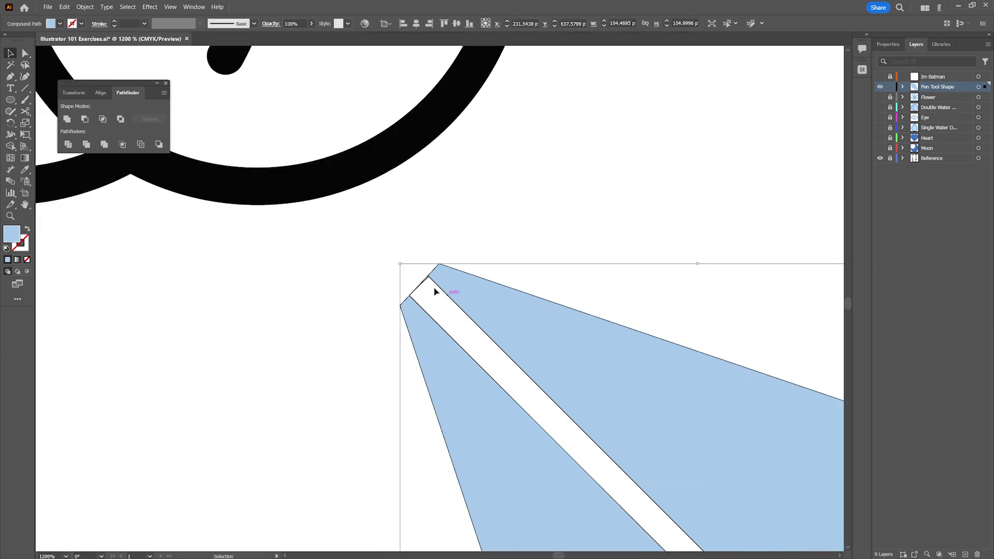
left_click(10, 100)
left_click_drag(11, 98, 42, 99)
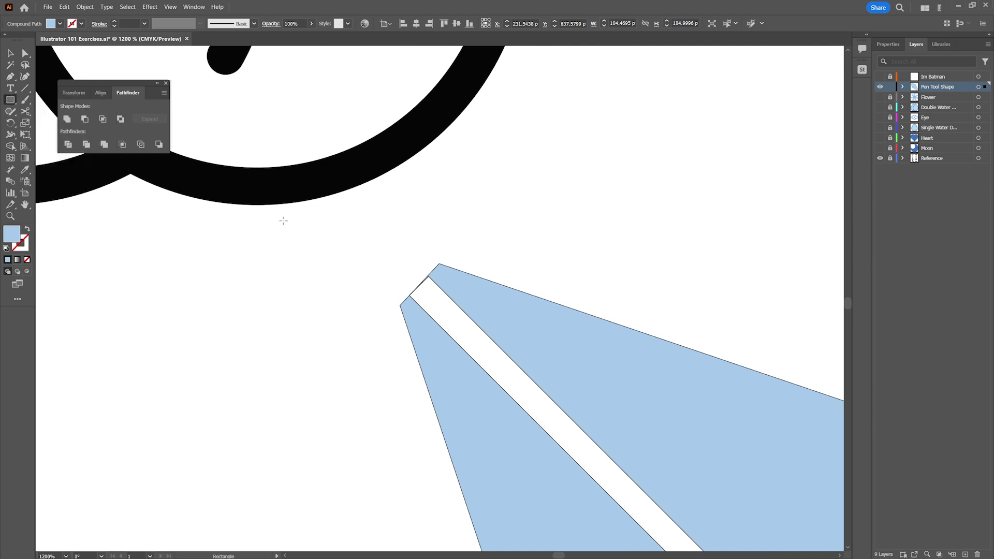
left_click(11, 76)
Draw a quadrilateral across the tip and subtract it from the nib with Minus Front
left_click(407, 291)
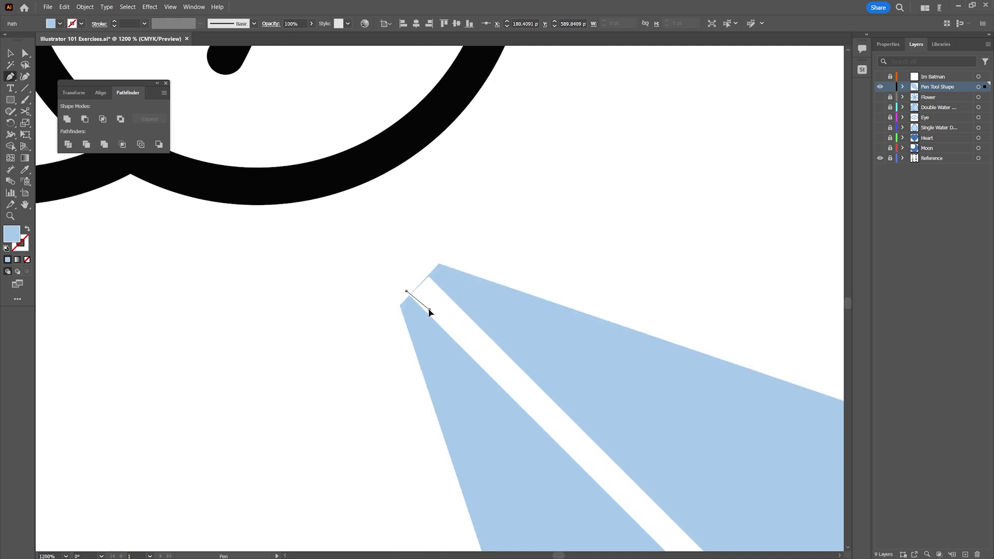
left_click(429, 309)
left_click(437, 284)
left_click(415, 264)
left_click(407, 291)
left_click(10, 52)
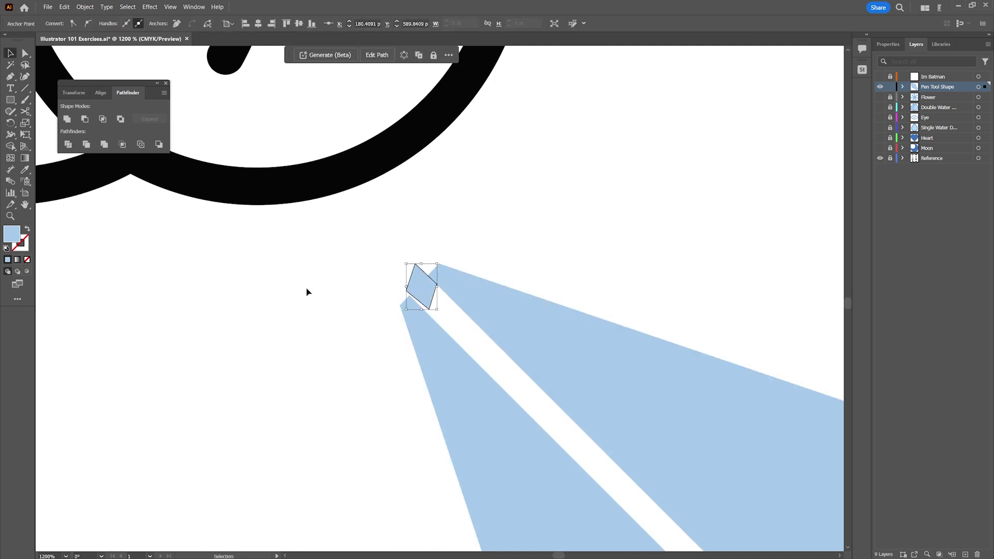
left_click(417, 348, "shift")
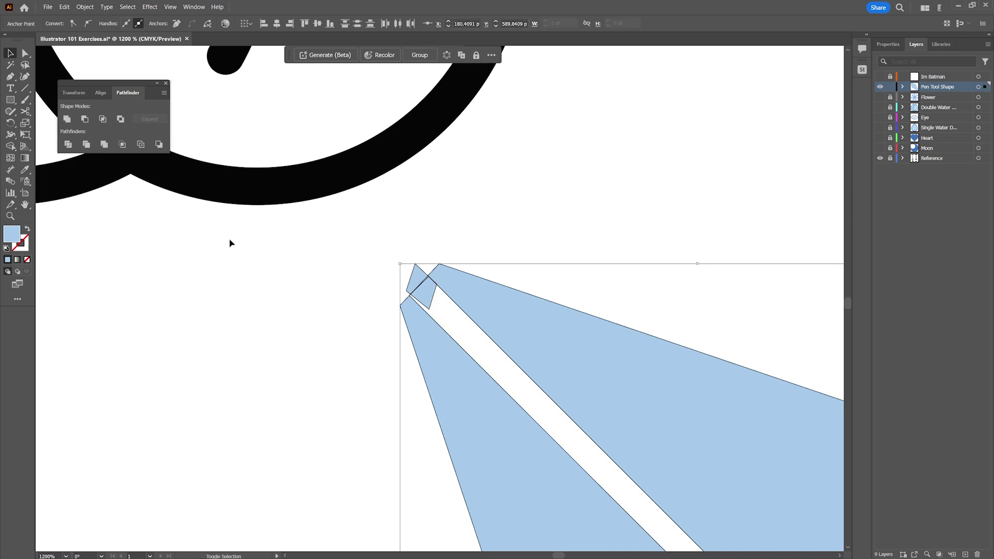
left_click(85, 119)
Select the anchors at the split tip to tidy them, then zoom out
key("z")
key("a")
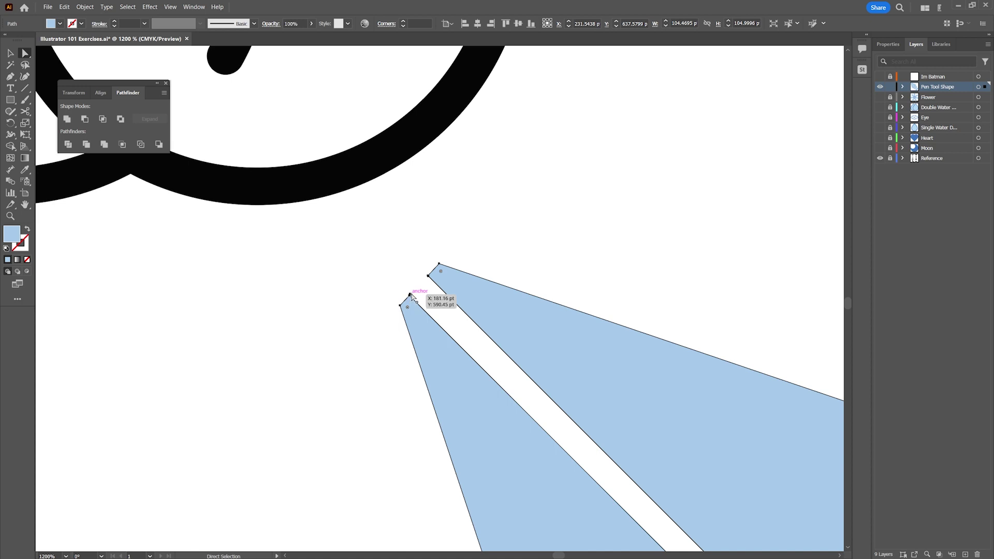
left_click(410, 296)
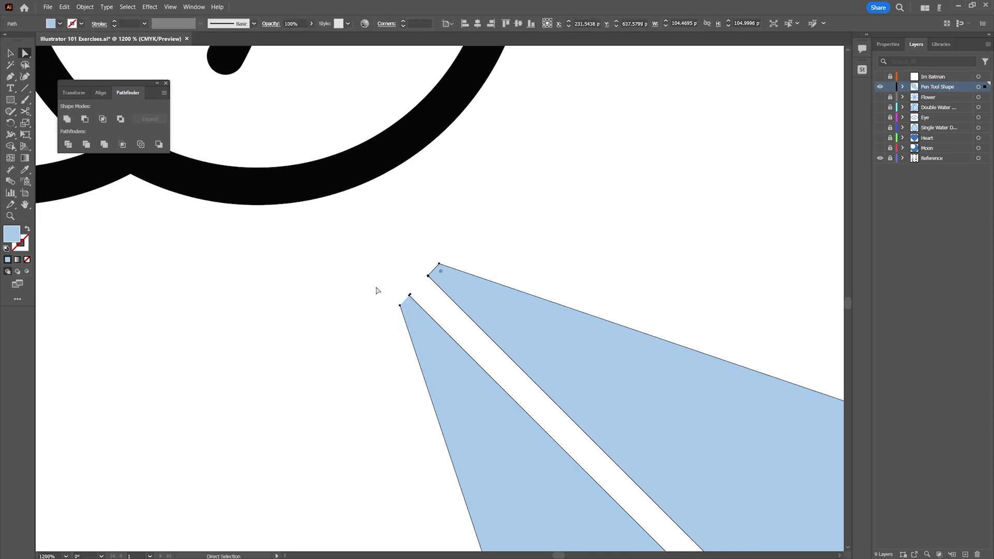
left_click(454, 300, "ctrl")
left_click_drag(433, 302, 375, 268)
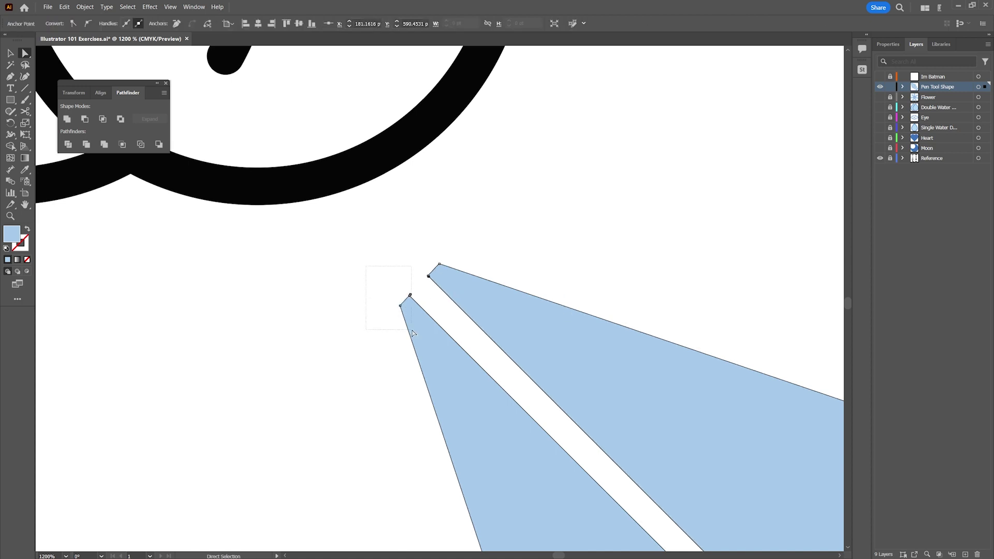
left_click_drag(417, 329, 417, 329)
key("v")
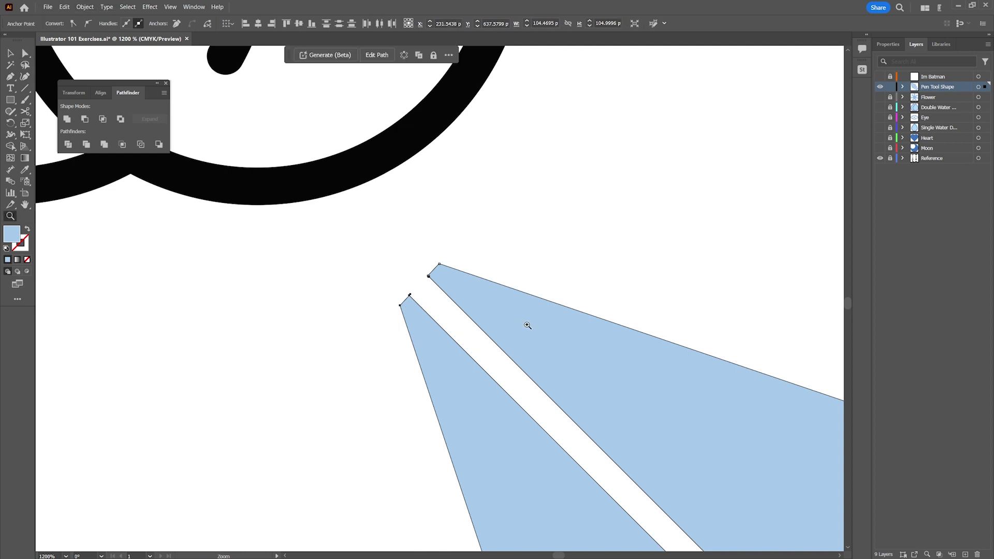
key("ctrl+minus")
key("ctrl+minus")
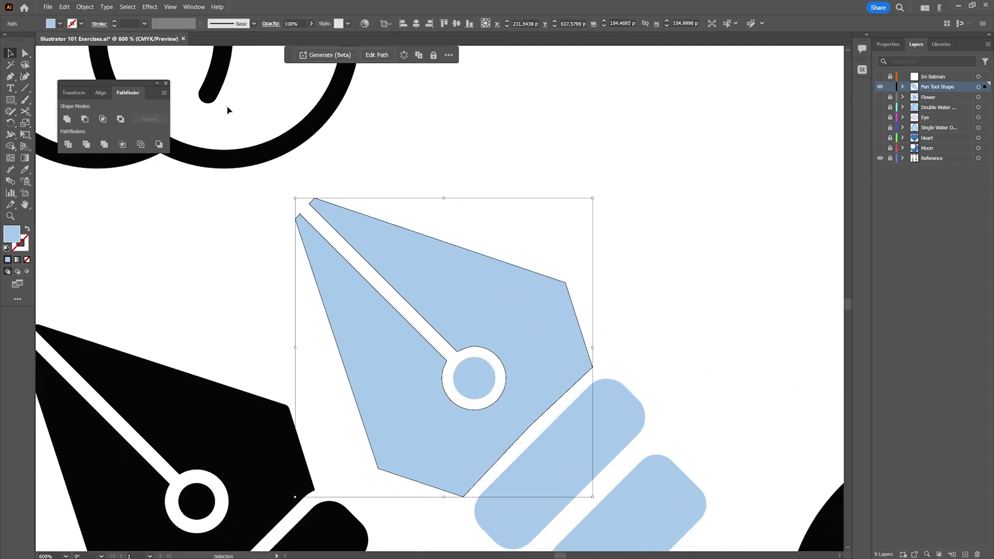
Apply Object > Path > Simplify to the nib with auto-simplify off and a lower amount
left_click(85, 7)
mouse_move(170, 250)
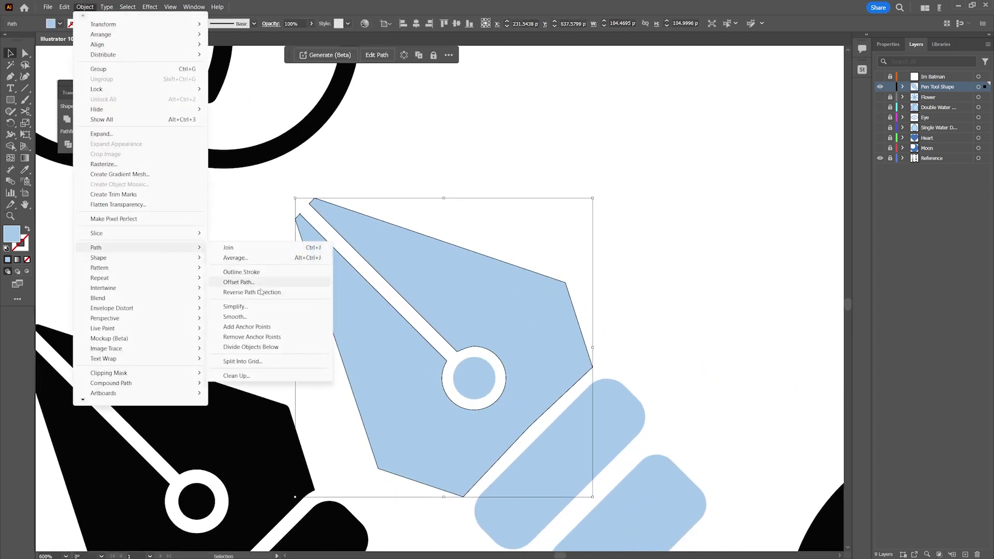
left_click(393, 309)
left_click(434, 309)
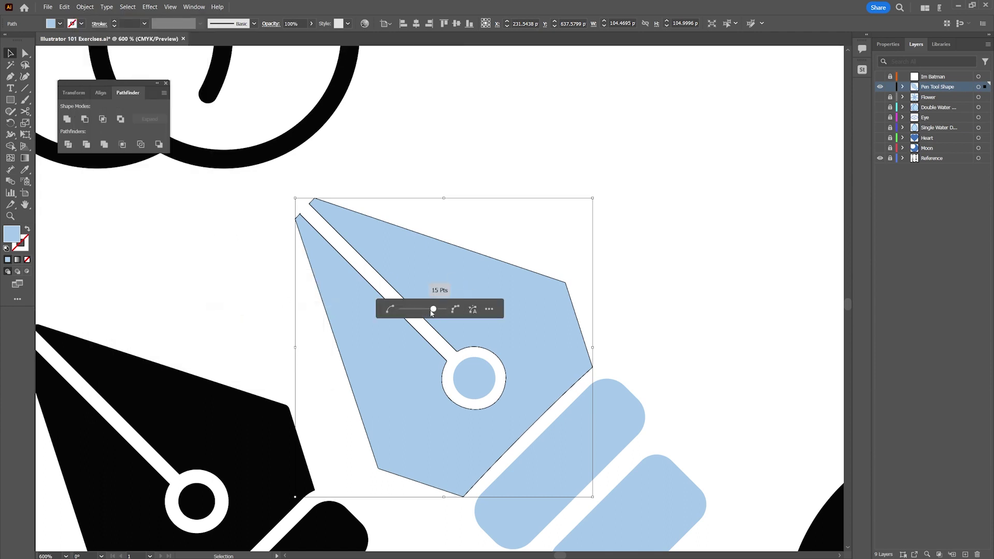
left_click_drag(444, 314, 430, 311)
key("Return")
left_click(107, 6)
Reopen Simplify, set it to 7 %, deselect the shape and zoom out
mouse_move(85, 7)
mouse_move(155, 247)
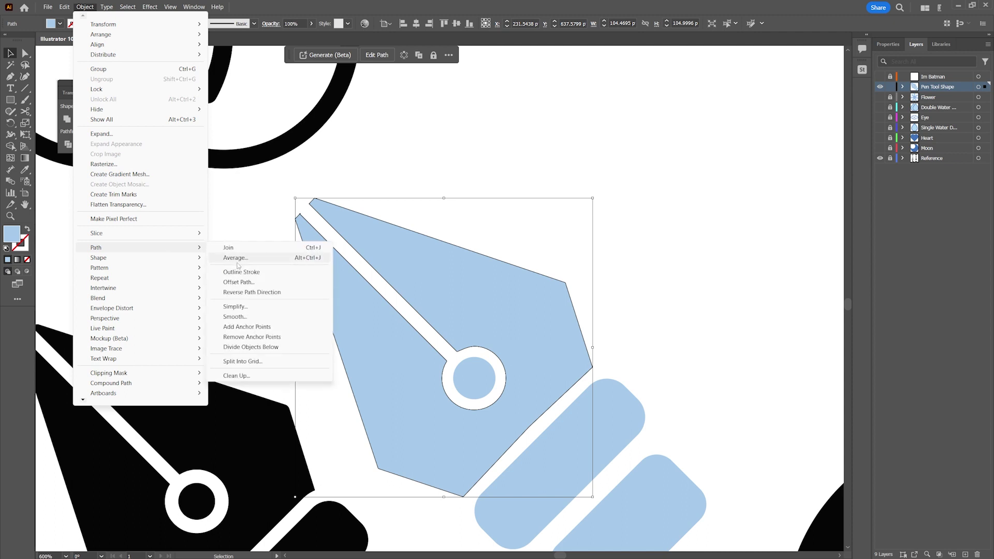
left_click(235, 306)
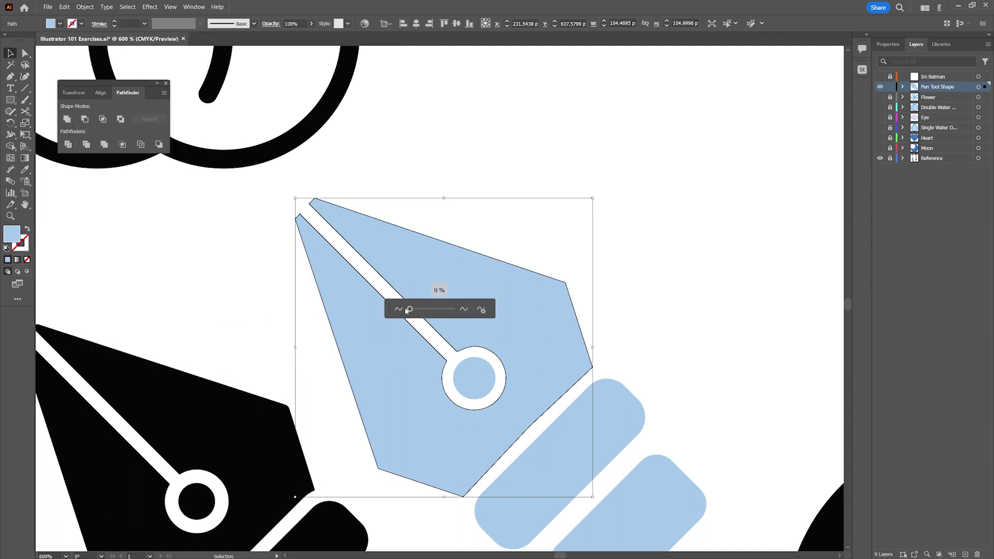
left_click_drag(413, 309, 413, 309)
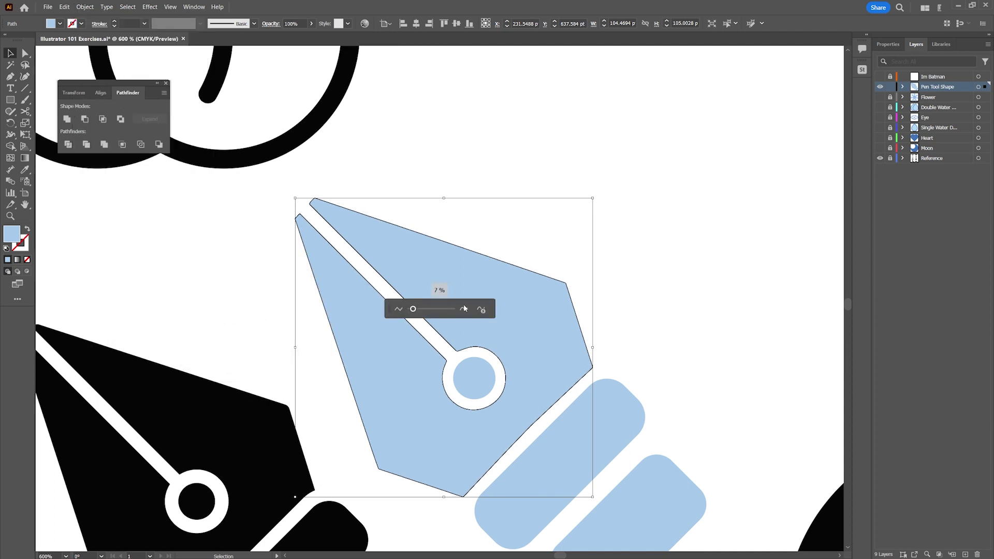
left_click(705, 260)
key("z")
key("ctrl+minus")
key("ctrl+minus")
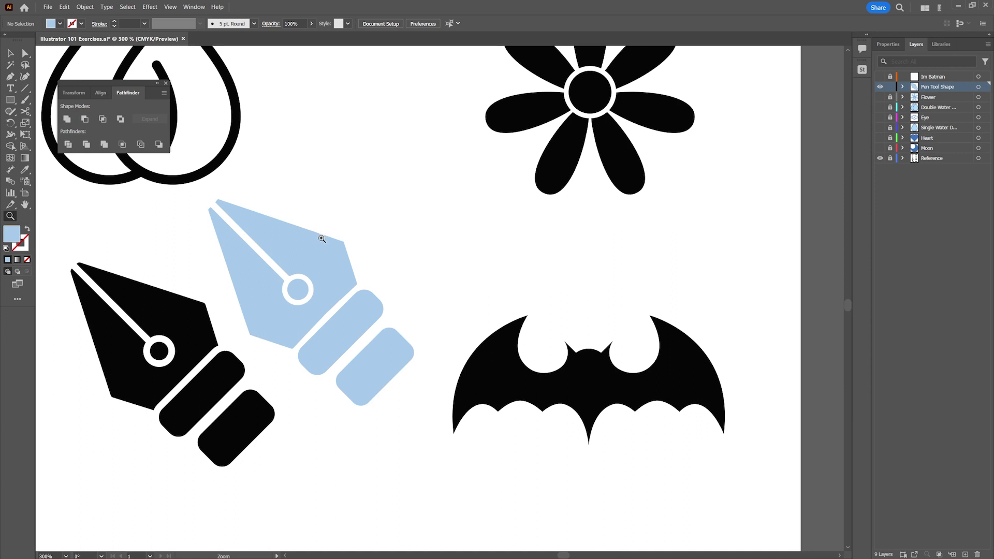
Hide the Pen Tool Shape layer and zoom in close on the black bat reference
left_click(880, 87)
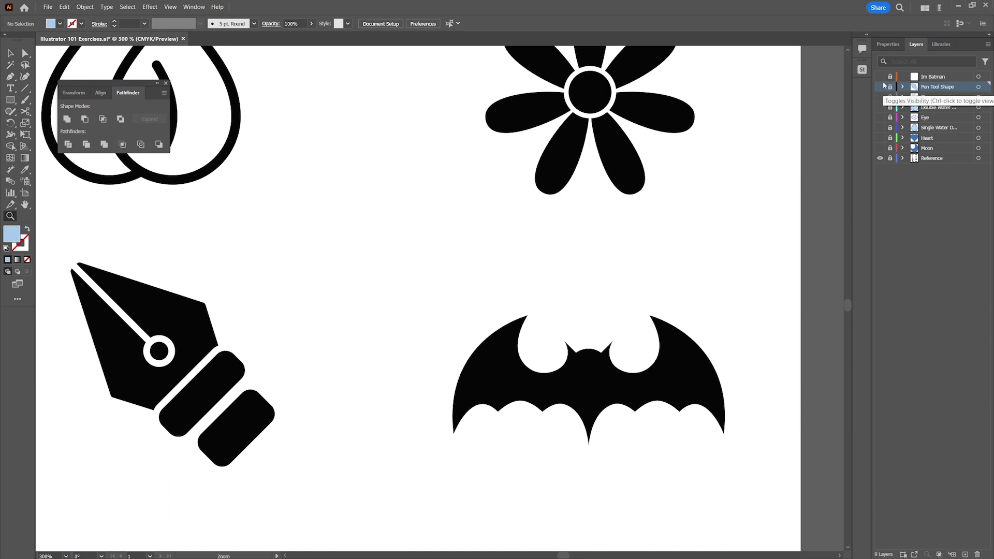
left_click(588, 355)
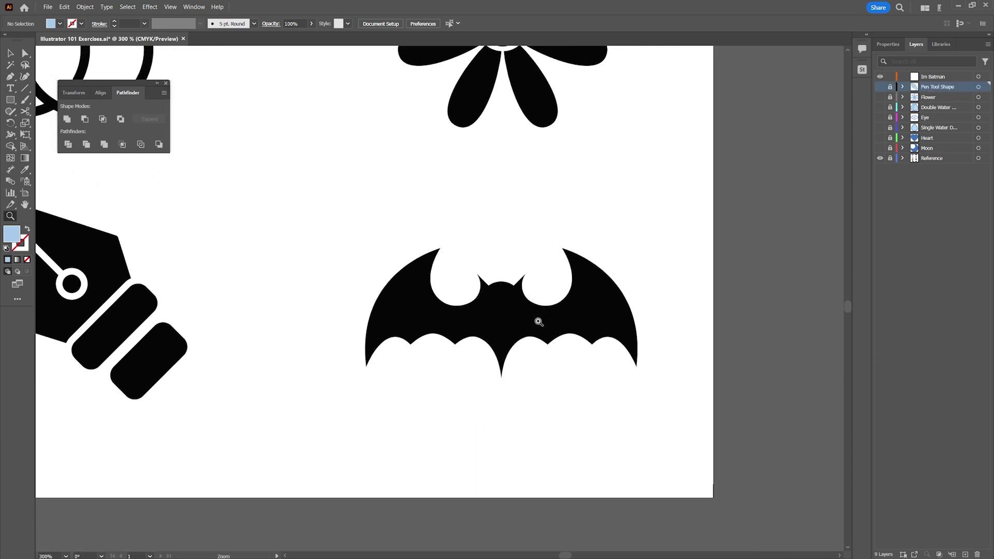
left_click(507, 322)
left_click(468, 302)
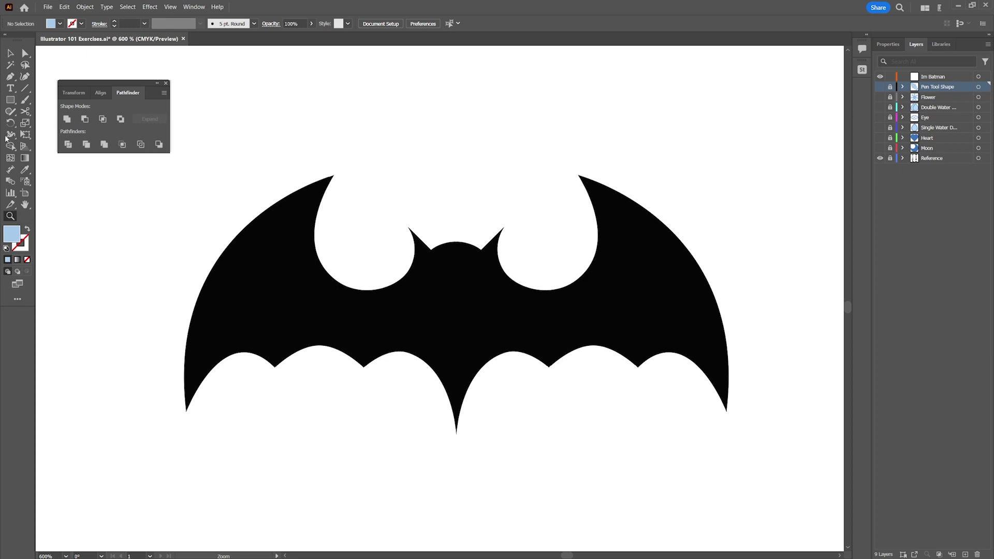
key("p")
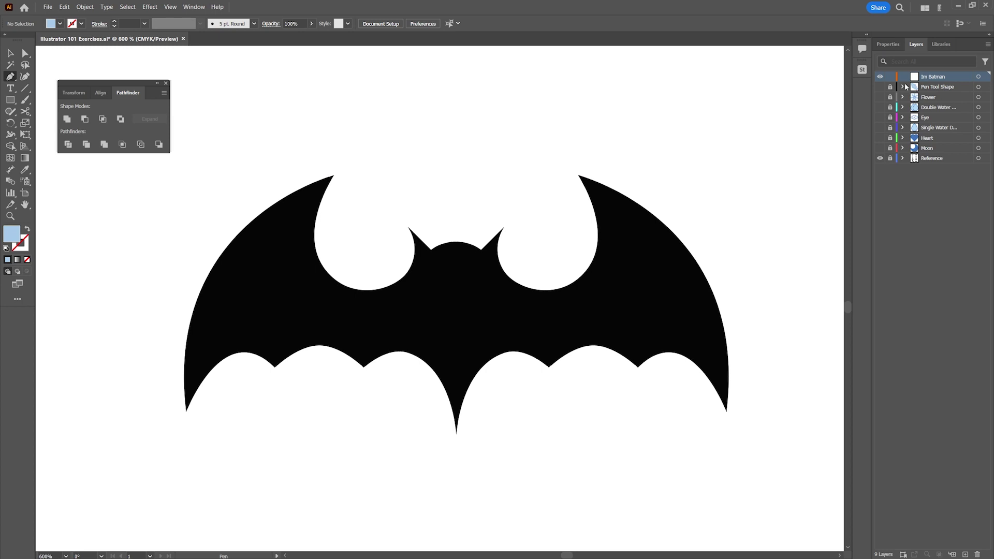
Start a Pen path at the bottom centre tip and trace the head, left ear and wing notch as an outline
left_click(456, 434)
left_click_drag(456, 242, 434, 252)
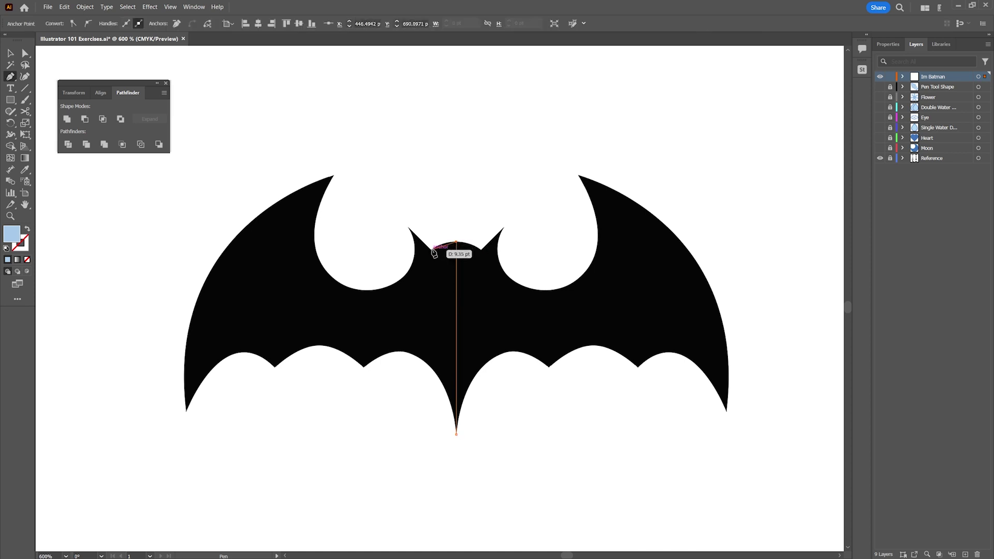
left_click(432, 249)
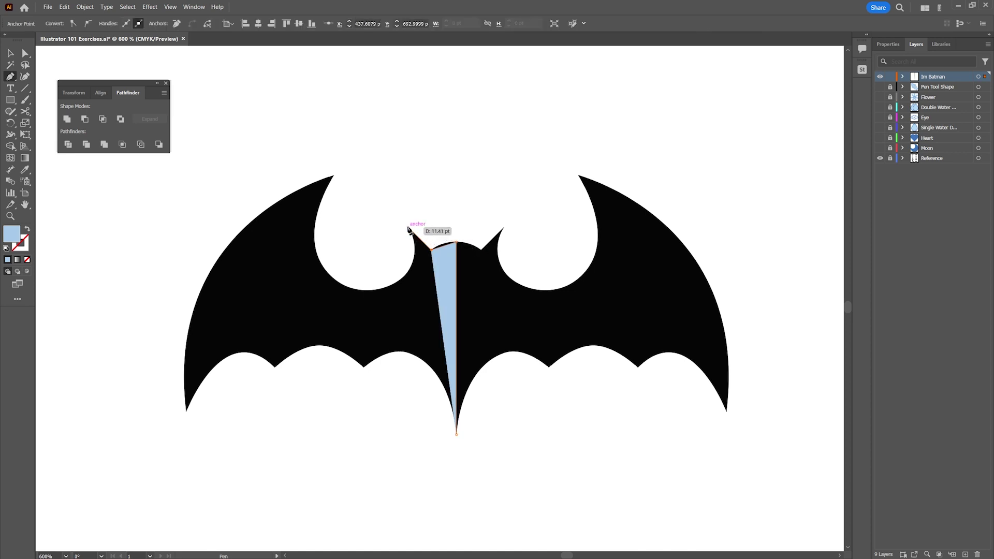
left_click(408, 227)
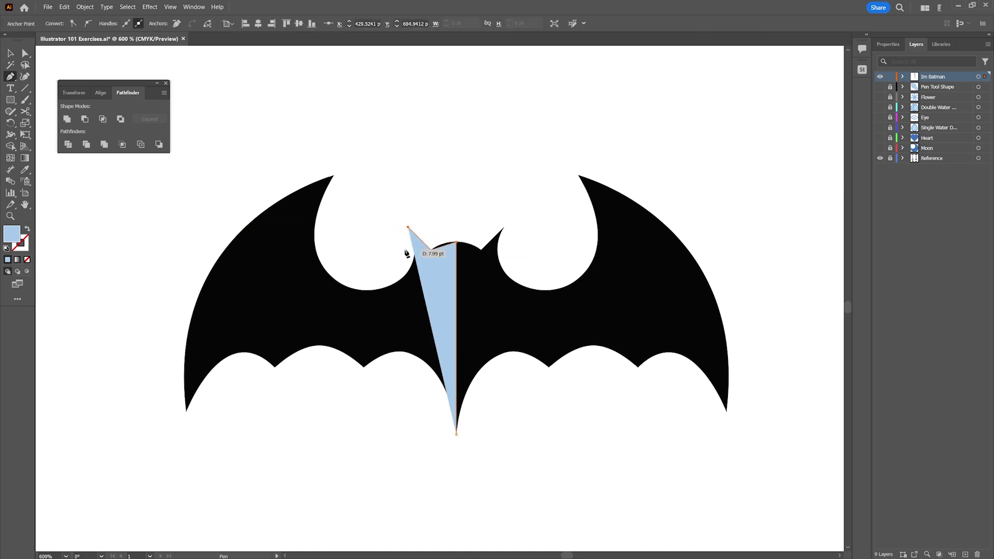
left_click(27, 230)
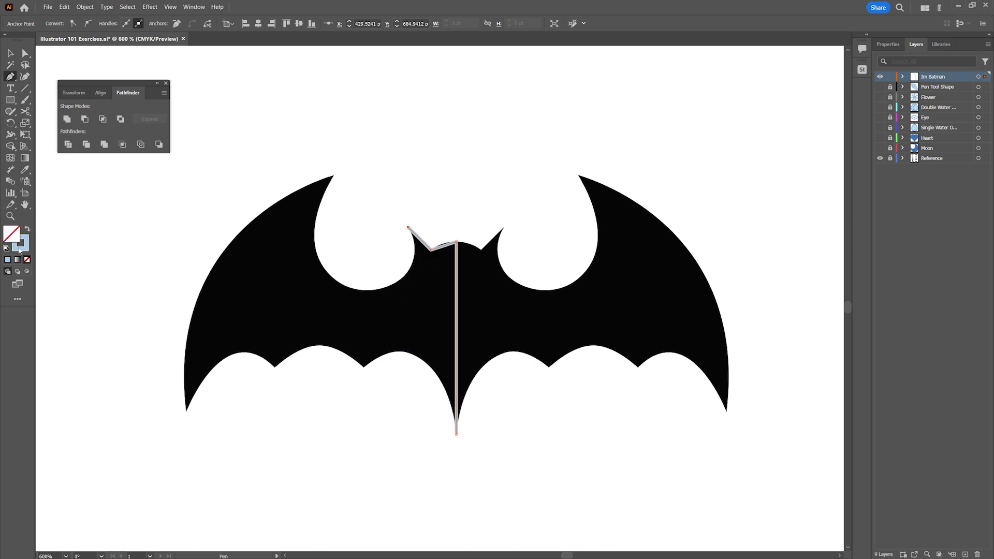
left_click(408, 270)
left_click(367, 290)
left_click(314, 240)
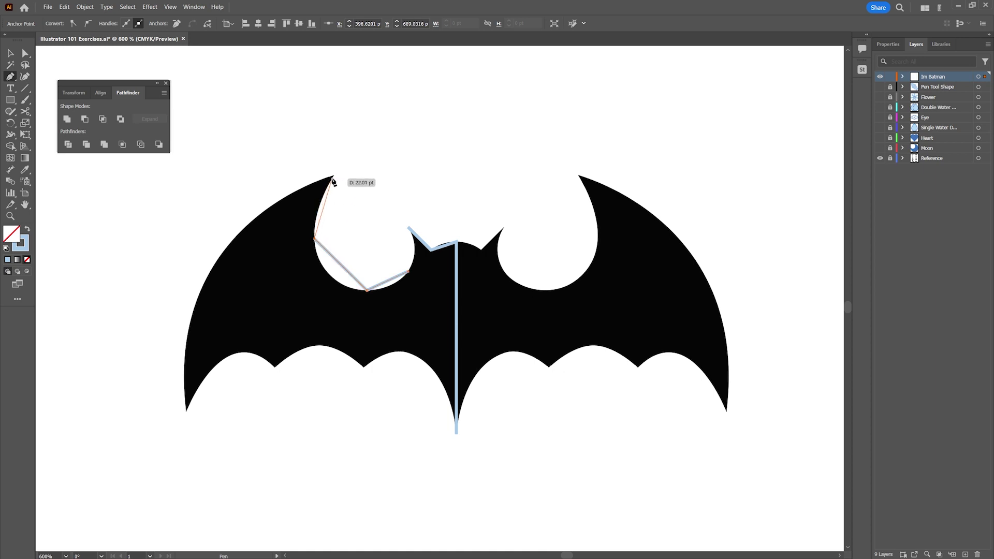
left_click(334, 177)
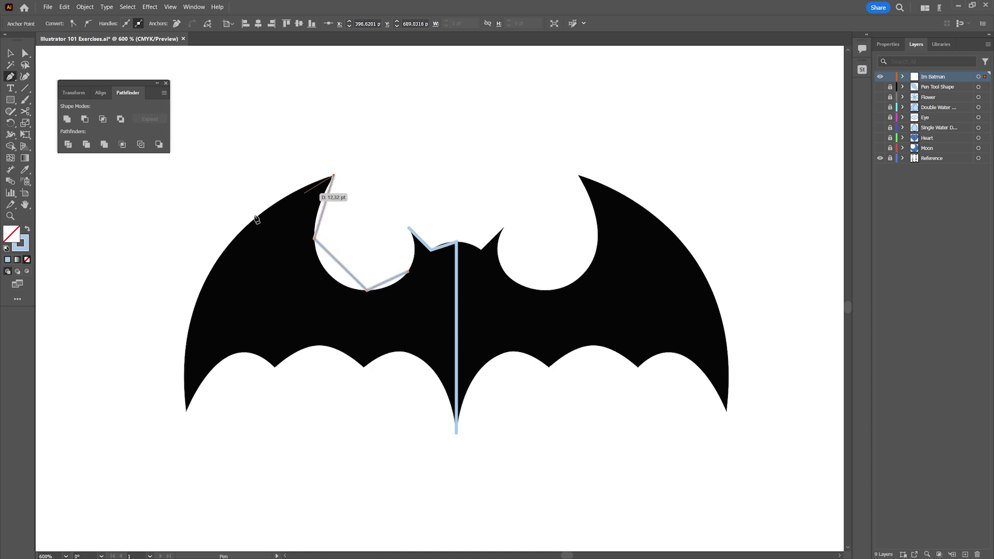
Add anchors around the left wing's outer edge and scalloped lower edge, closing at the bottom tip
left_click(218, 258)
left_click(186, 410)
left_click(239, 353)
left_click(275, 366)
left_click(319, 345)
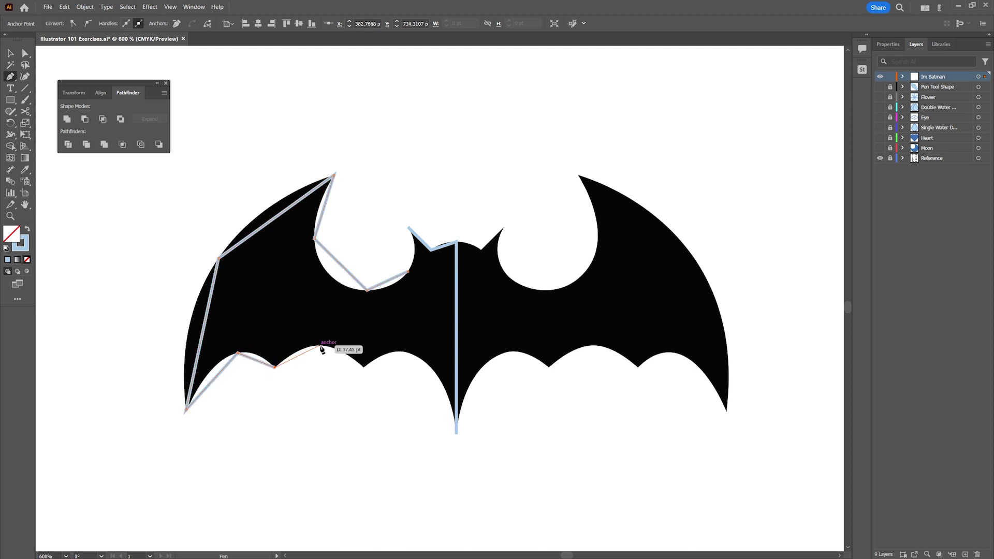
left_click(365, 366)
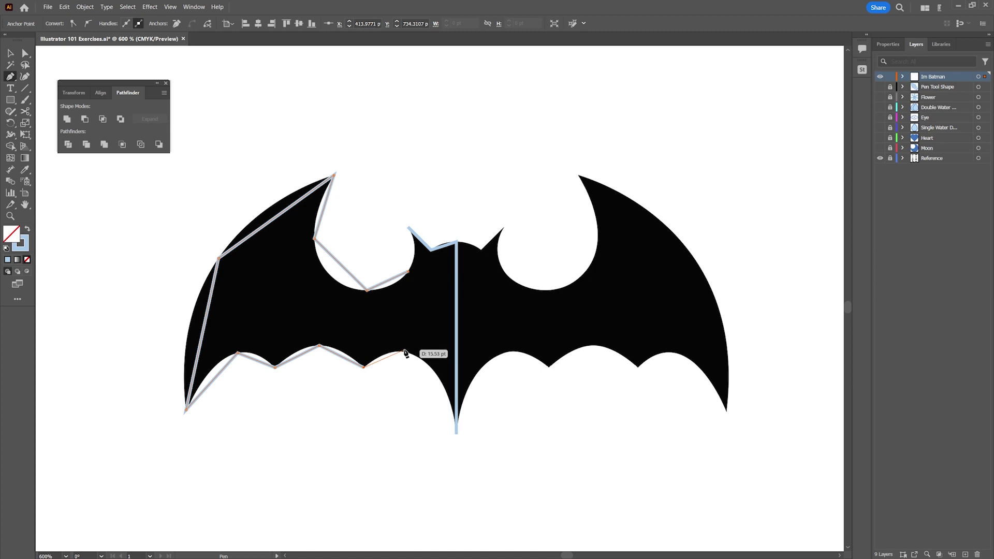
left_click(401, 353)
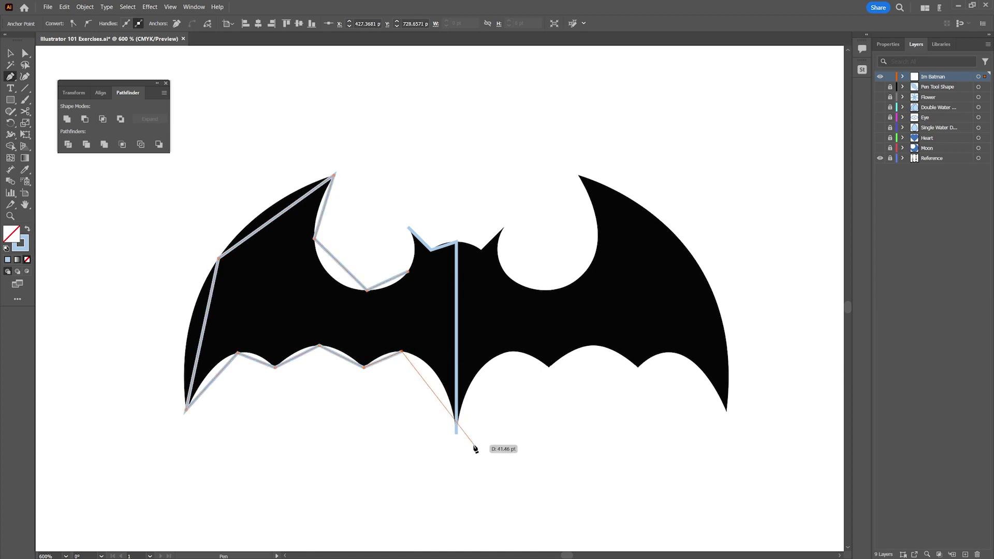
left_click(457, 434)
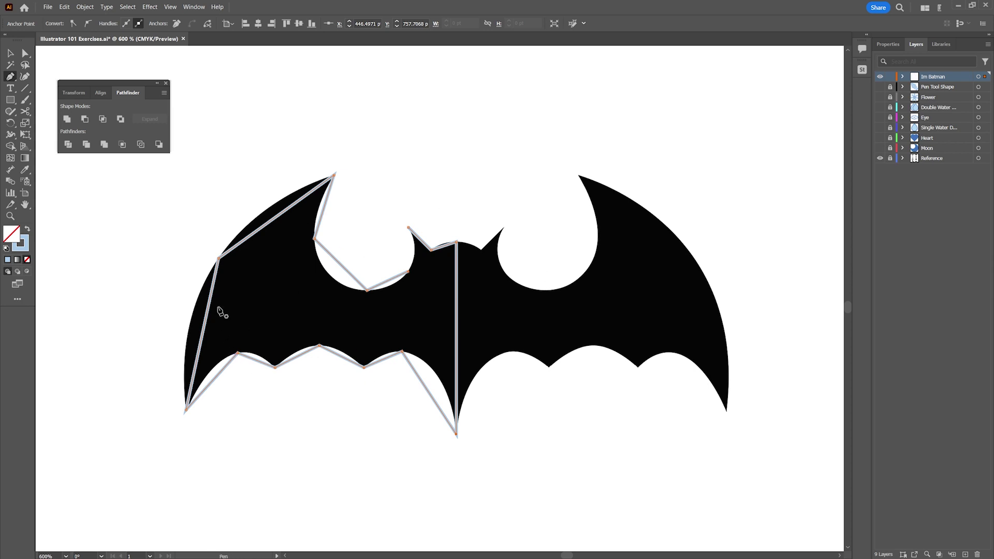
Alt-drag to curve the outer wing edge, the lower scallops and the notch's inner edge
left_click_drag(218, 257, 175, 321)
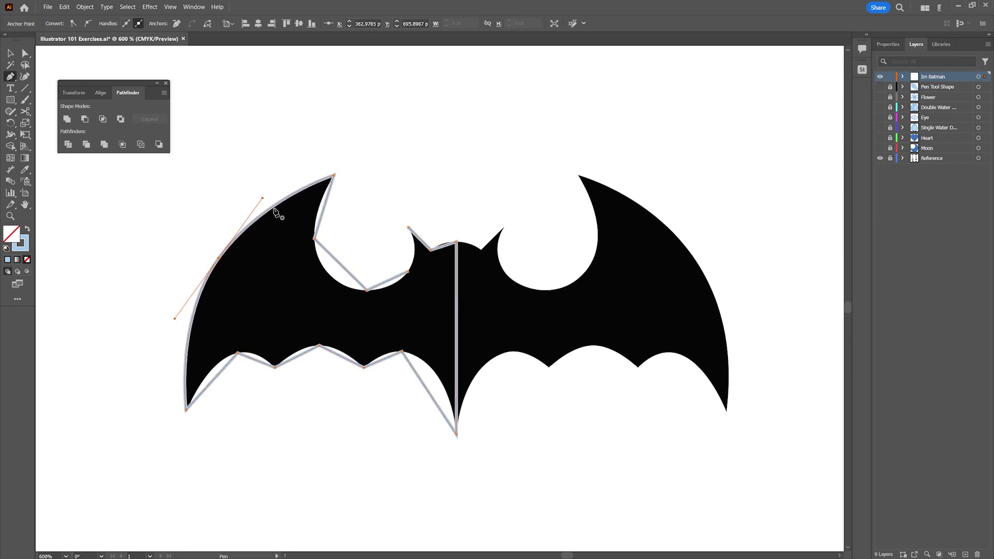
left_click_drag(264, 202, 250, 204)
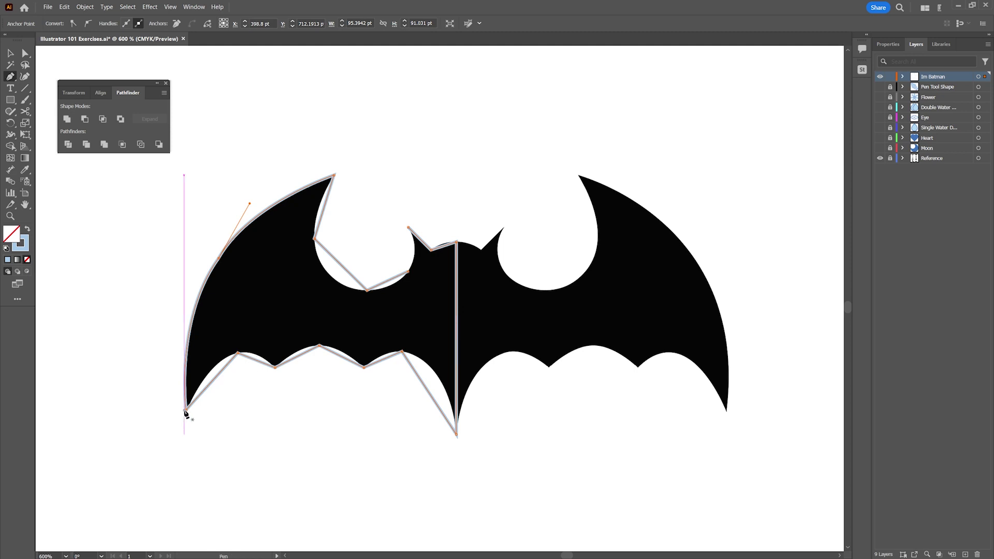
left_click_drag(237, 354, 340, 346)
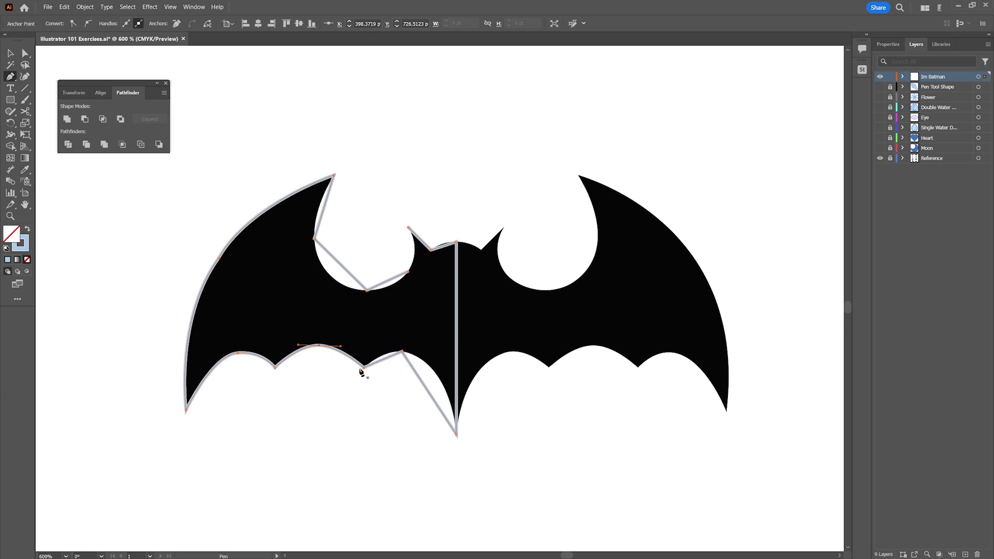
left_click_drag(402, 352, 427, 355)
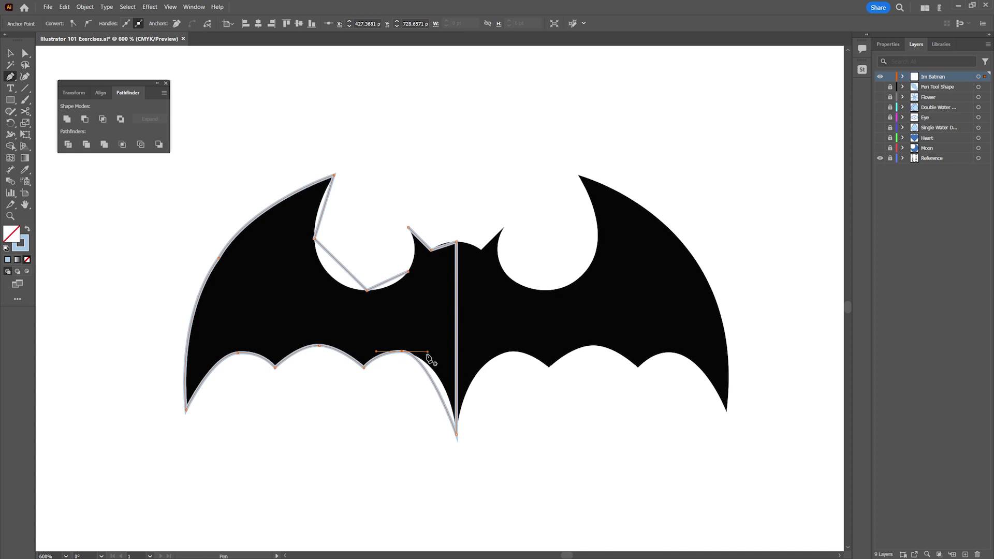
left_click_drag(428, 353, 445, 352)
left_click_drag(315, 238, 314, 206)
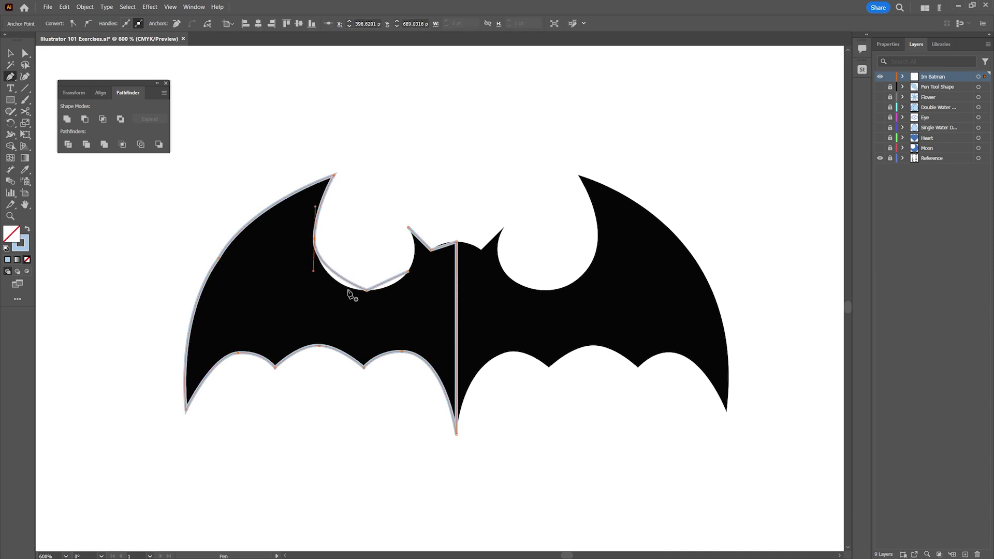
Curve the bottom of the wing notch so it follows the black reference
left_click_drag(314, 270, 318, 285)
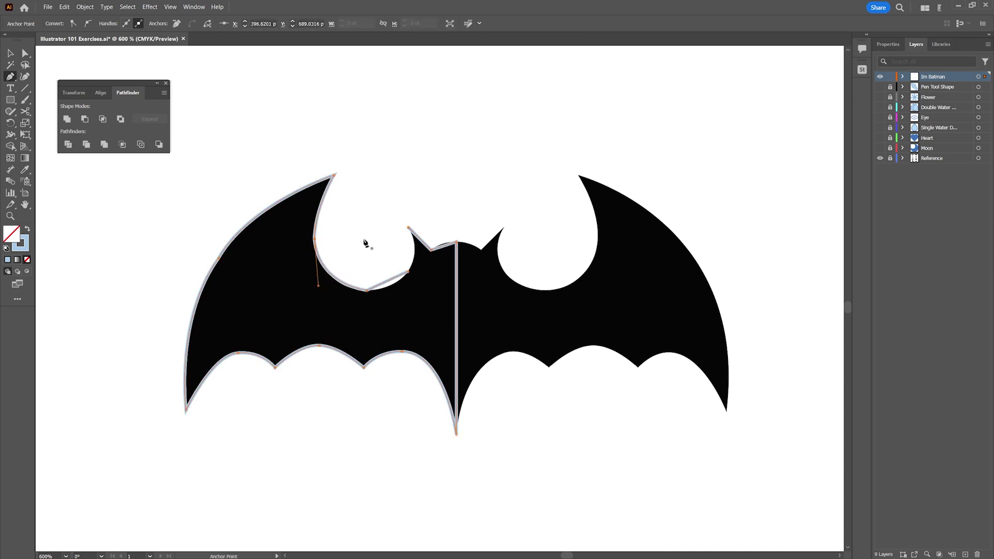
left_click(364, 293, "ctrl")
mouse_move(367, 290)
left_mouse_down()
mouse_move(339, 284)
mouse_move(354, 294)
left_mouse_up()
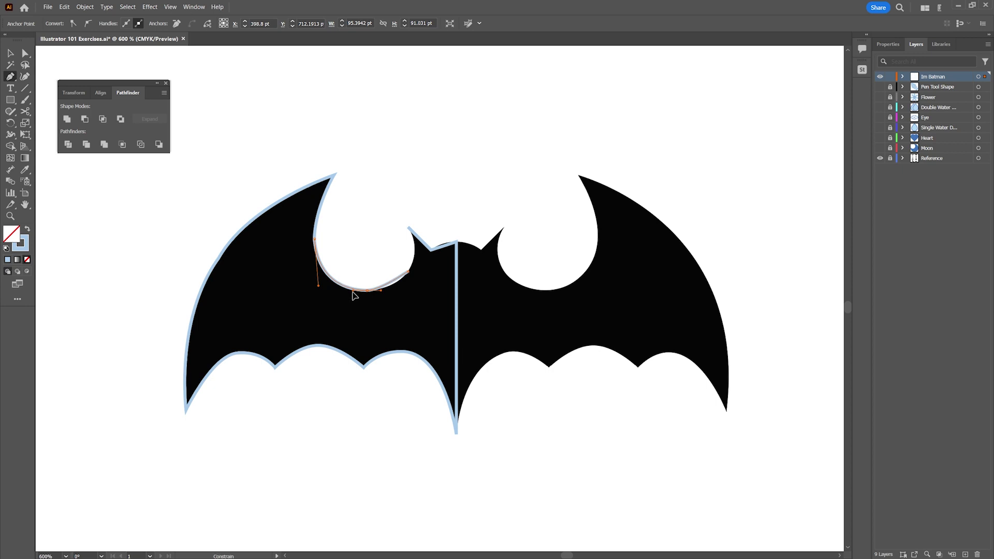
left_click_drag(319, 287, 319, 278)
left_click(367, 289, "ctrl")
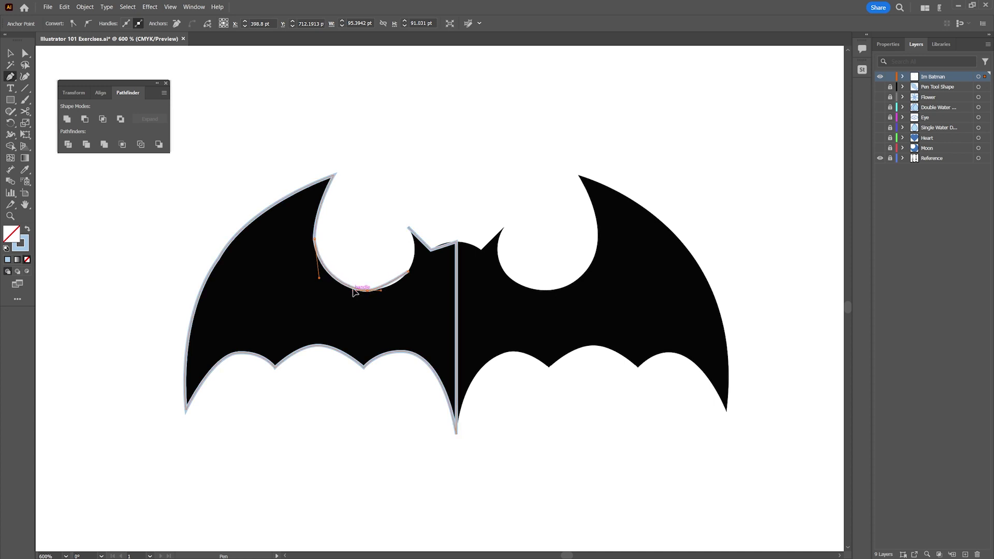
left_click(368, 290, "ctrl")
left_click(389, 293, "ctrl")
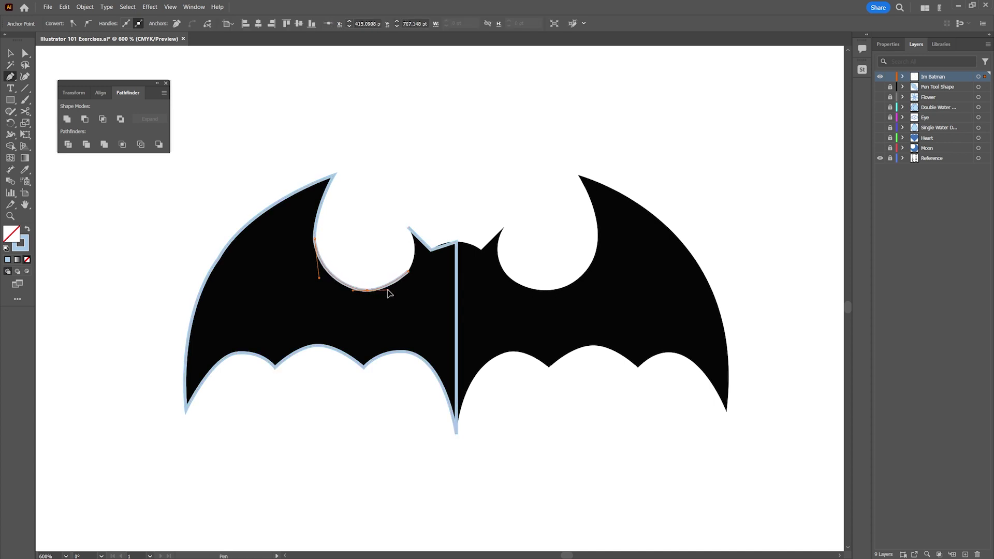
left_click(390, 291, "ctrl")
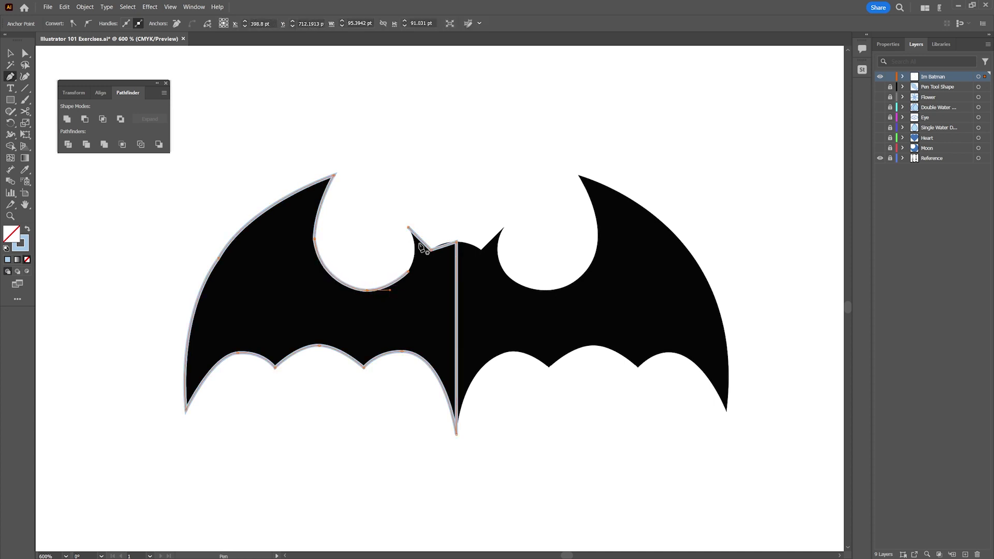
Move the ear-base anchor into place, make the notch a corner, and bend the head segment to the centre line
left_click_drag(407, 227, 410, 275)
left_click(409, 272)
mouse_move(409, 274)
left_mouse_down()
mouse_move(395, 282)
mouse_move(417, 262)
left_mouse_up()
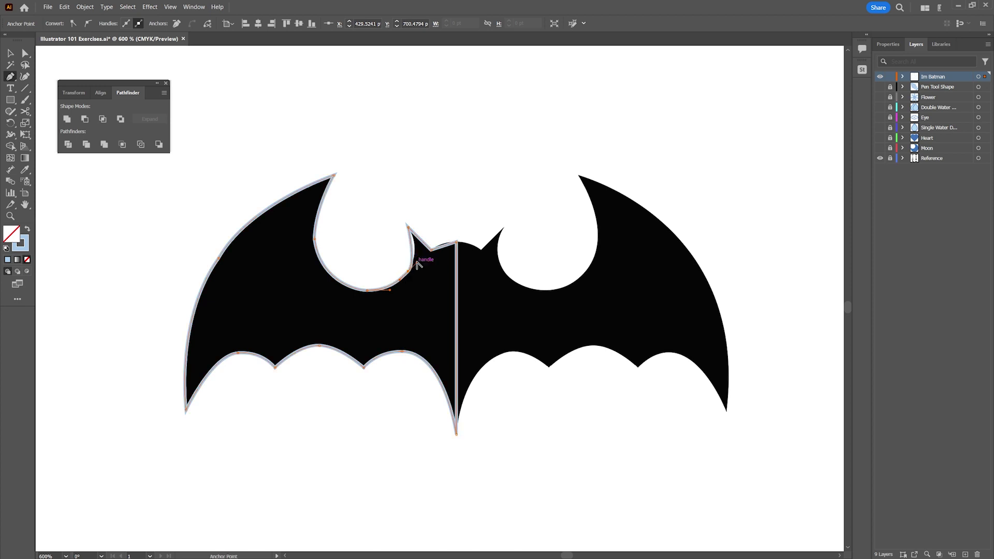
left_click(450, 249)
key("alt")
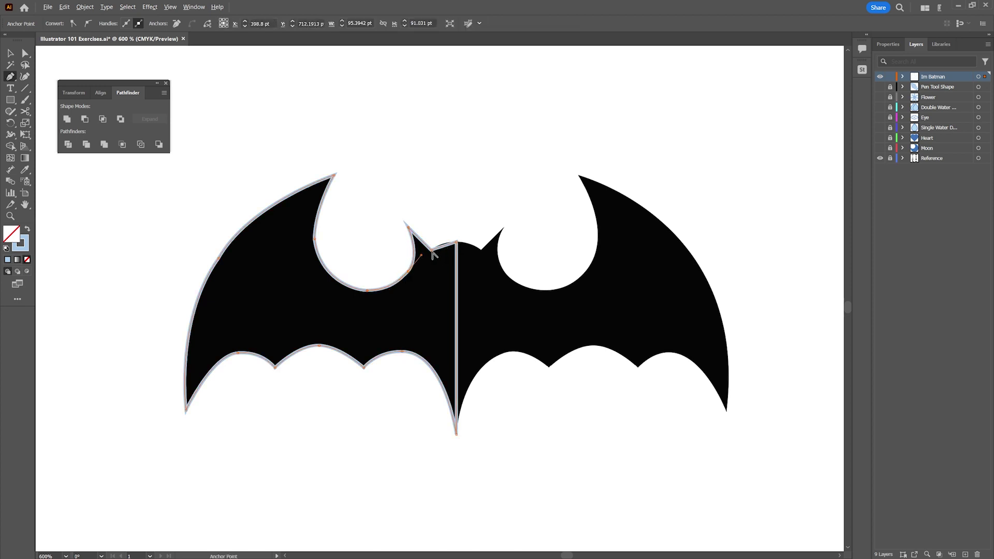
left_click(432, 249, "alt")
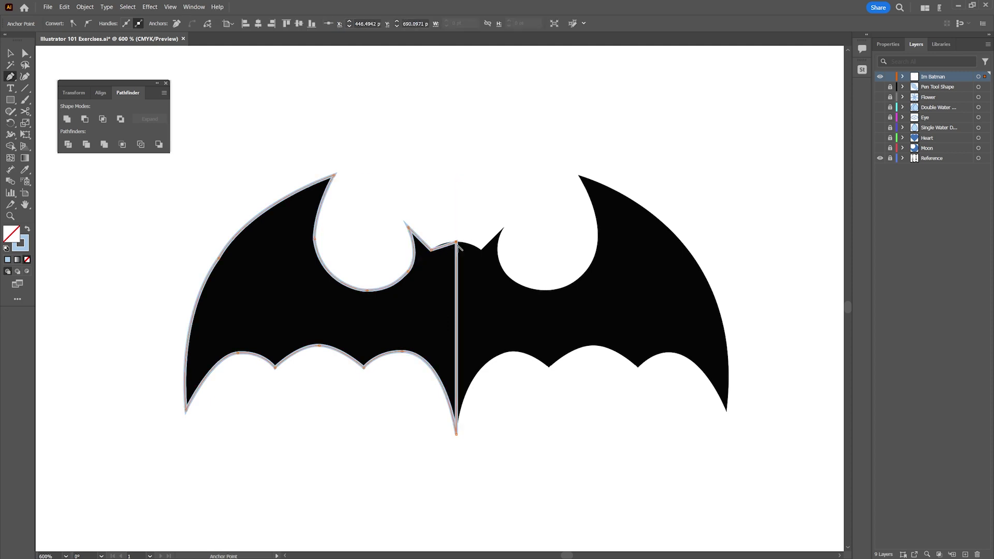
left_click(456, 243)
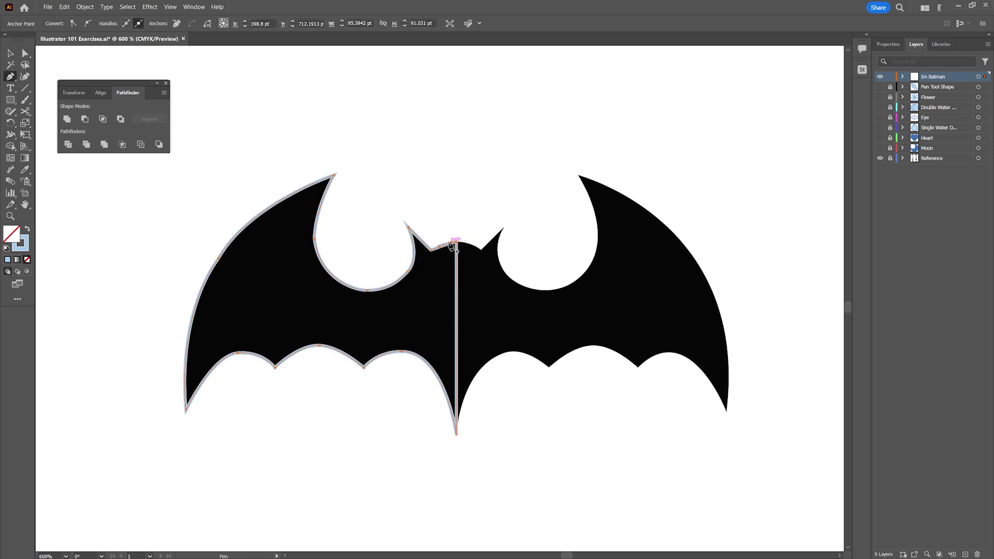
left_click_drag(452, 244, 441, 250)
left_click(440, 247)
left_click_drag(444, 248, 450, 245)
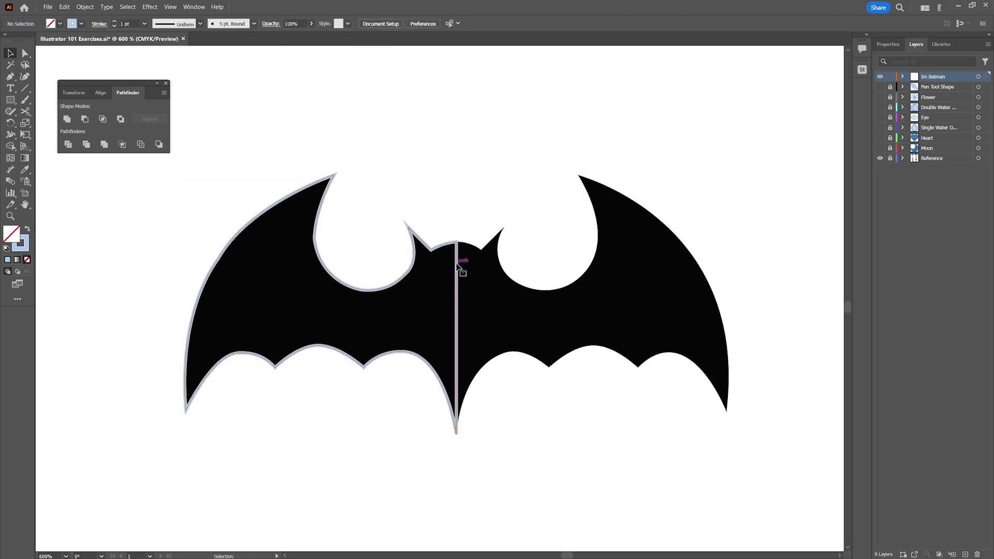
Swap the outline into a light-blue fill and briefly check the half against the reference
key("v")
left_click(27, 229)
left_click(583, 151)
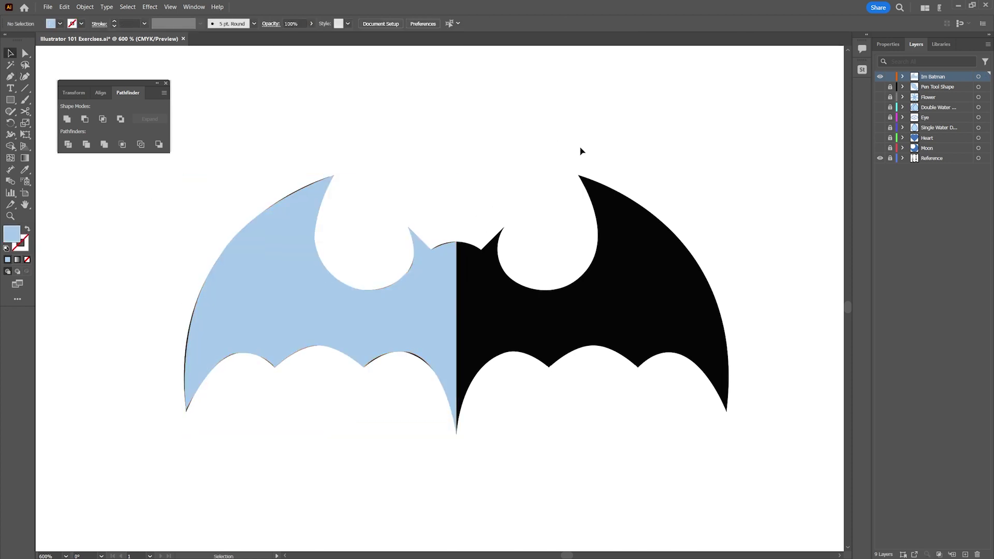
mouse_move(368, 333)
left_mouse_down()
mouse_move(257, 316)
mouse_move(337, 216)
left_mouse_up()
key("ctrl+z")
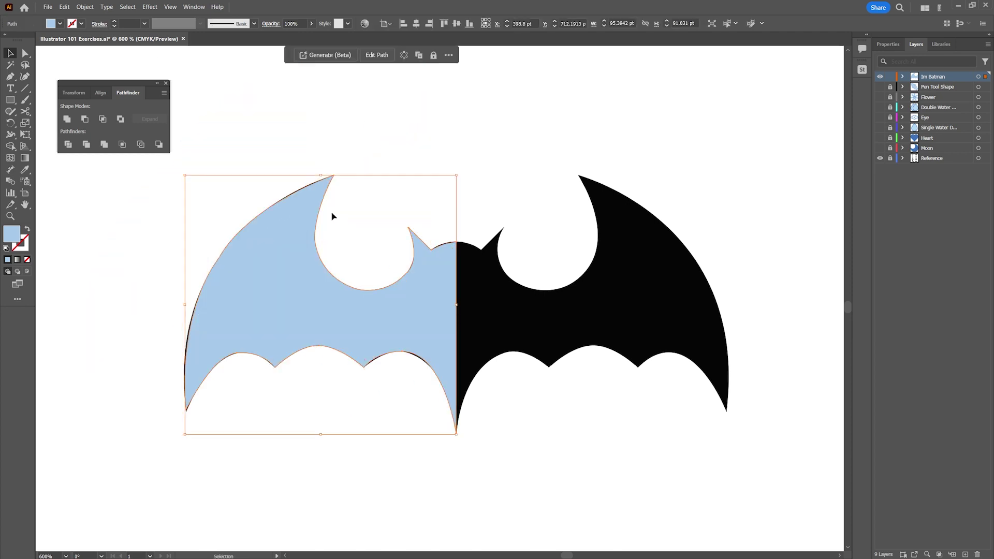
Smooth the half's path at about 3% with Object > Path > Smooth
left_click(105, 7)
mouse_move(84, 6)
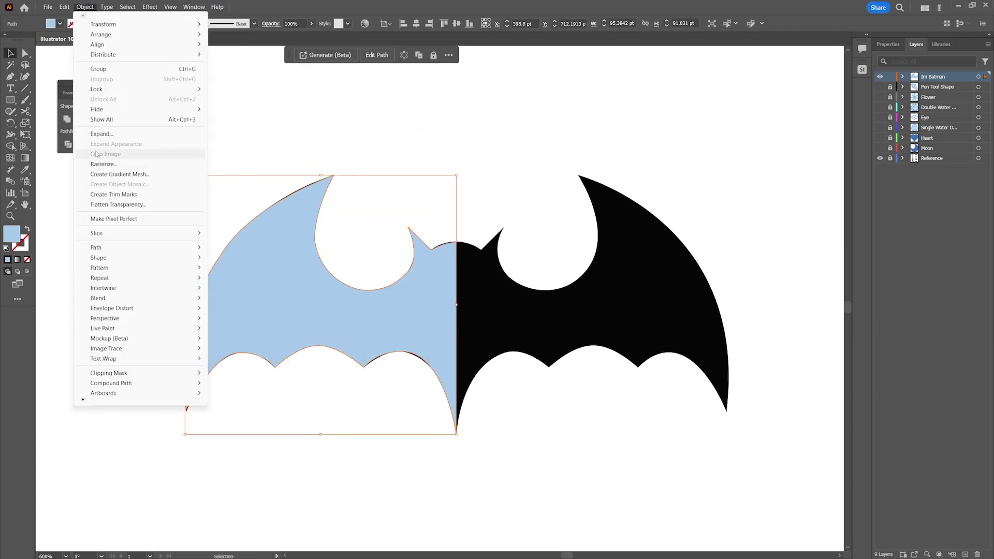
mouse_move(156, 248)
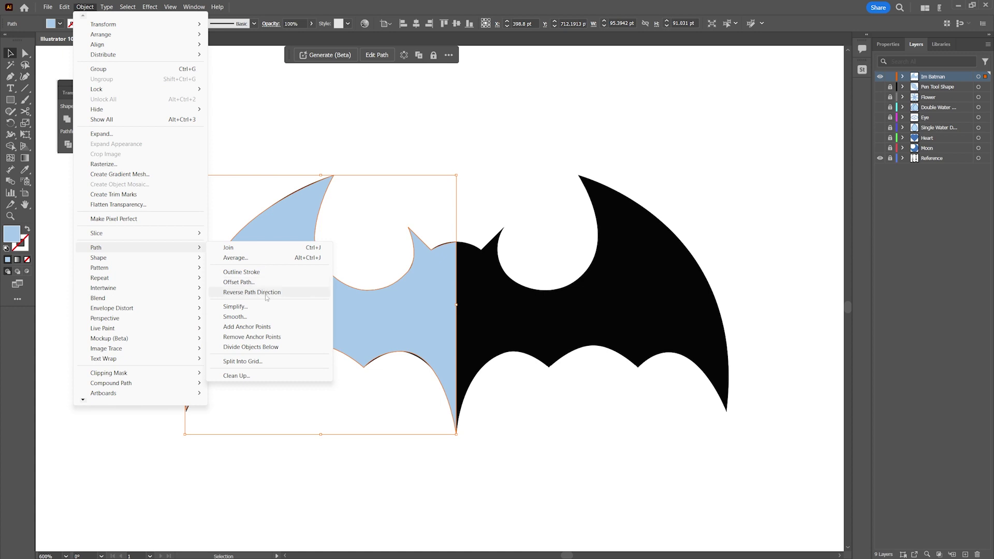
left_click(236, 316)
left_click(411, 310)
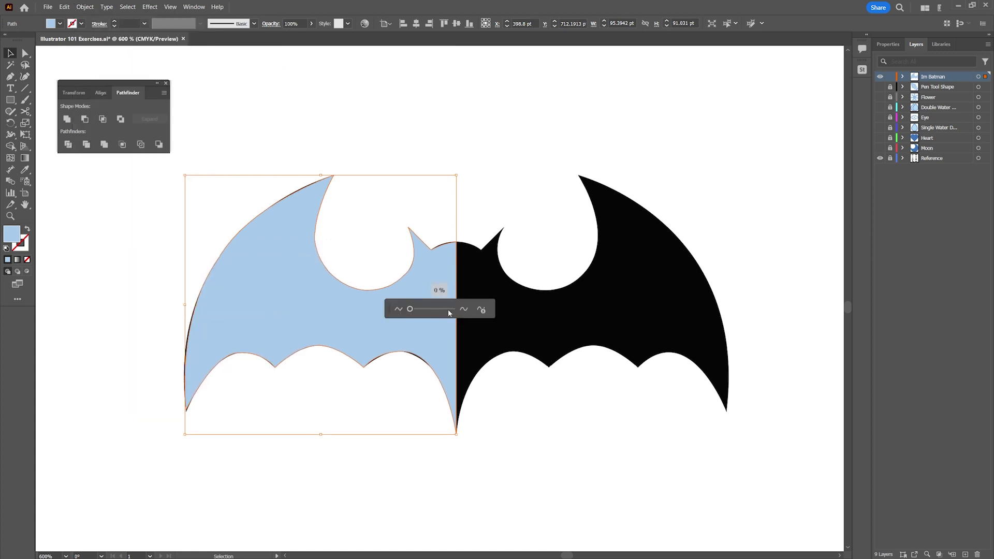
left_click_drag(410, 309, 412, 309)
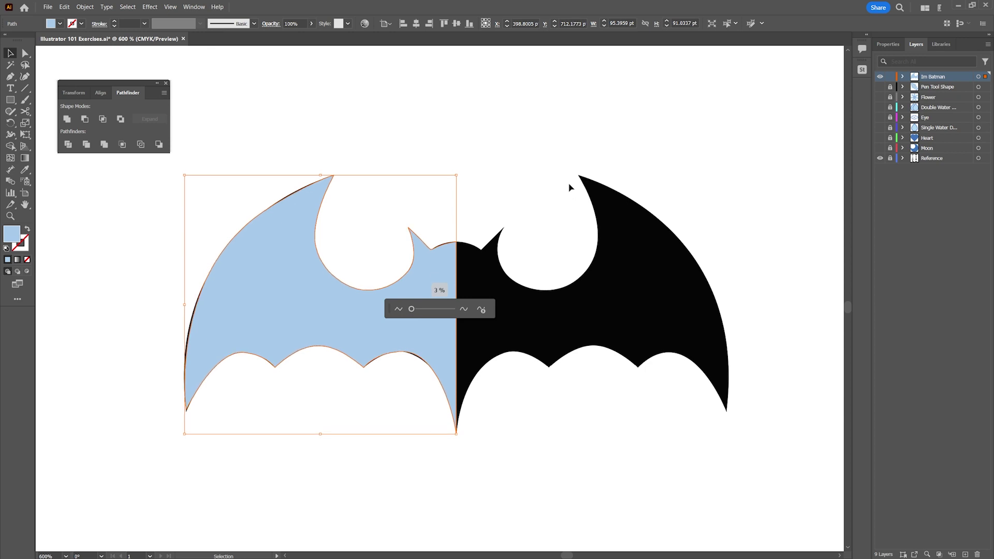
left_click(290, 282)
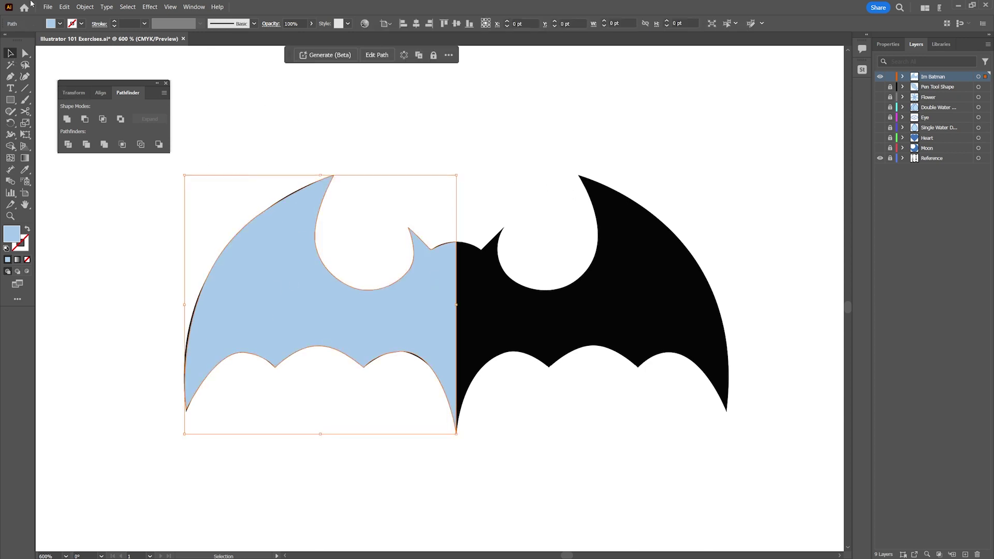
Move the blue half aside to check its fit, then restore its original position
left_click(67, 7)
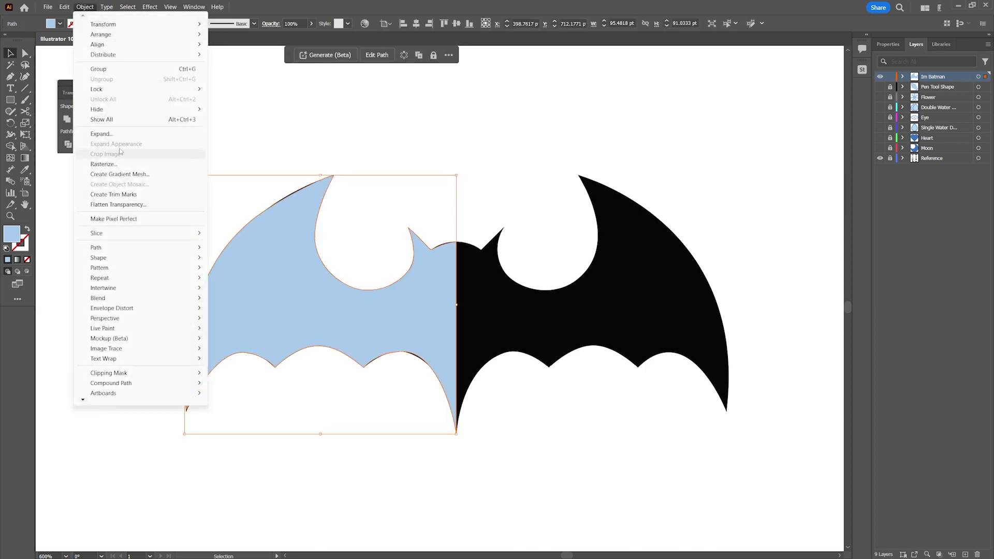
left_click(86, 134)
left_click(468, 151)
left_click_drag(424, 335, 419, 205)
key("ctrl+z")
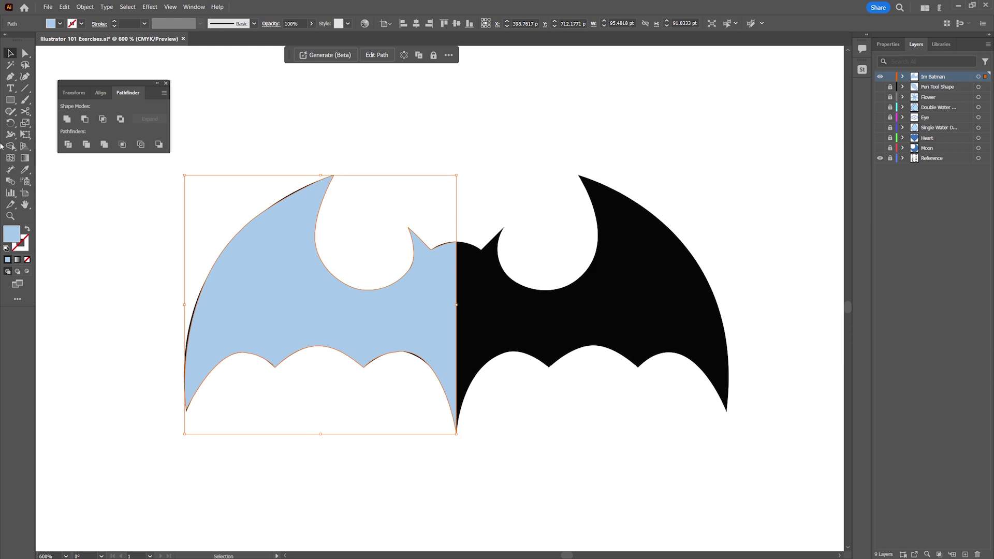
key("o")
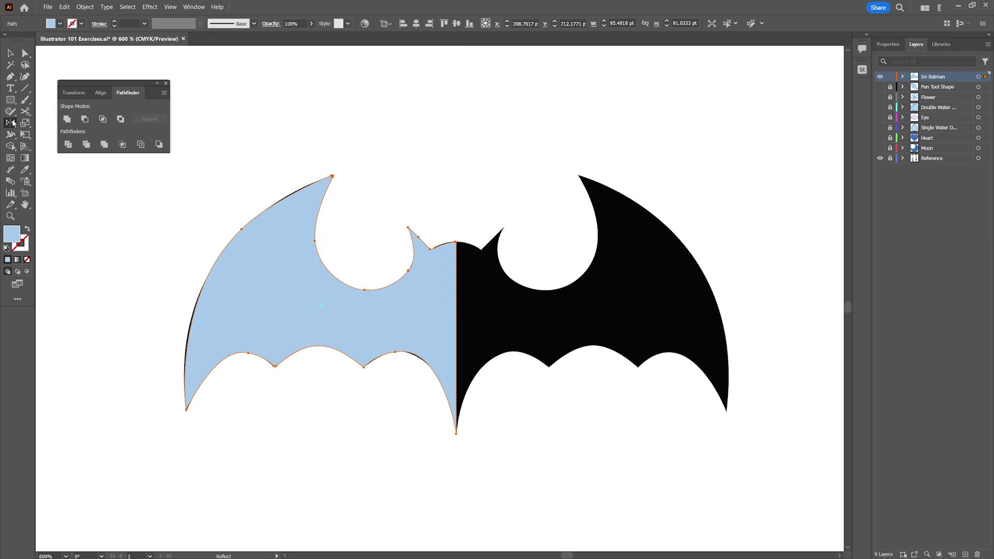
Reflect a vertical copy of the blue half and move it over the right wing
double_click(10, 123)
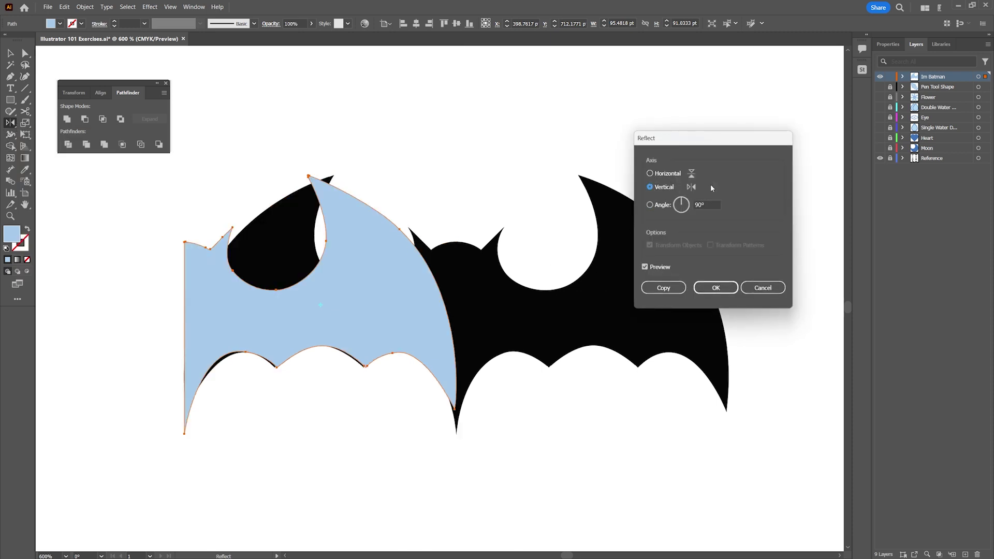
left_click(673, 289)
key("v")
left_click_drag(371, 315, 639, 316)
left_click(501, 200)
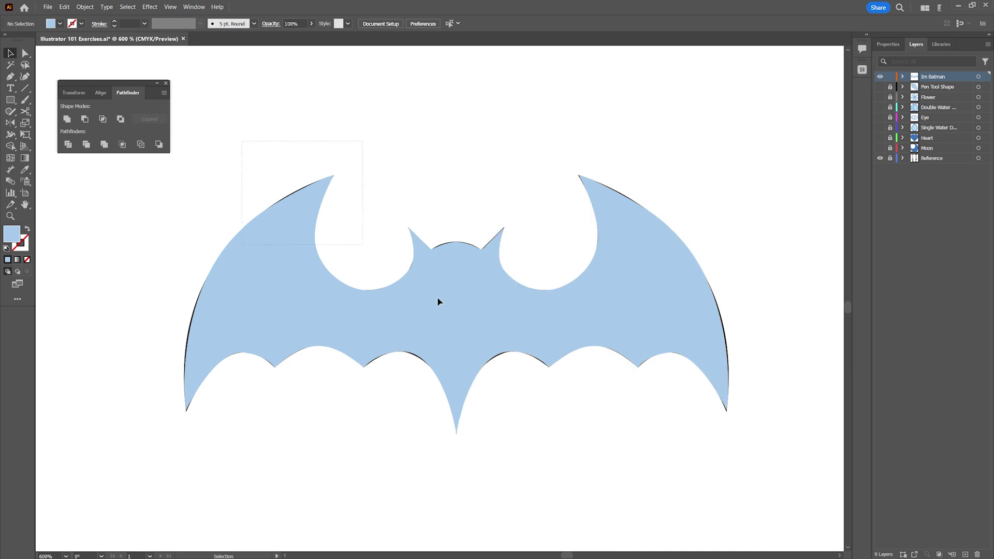
Try merging the halves, undo it, and line the right half up against the left
left_click_drag(297, 194, 634, 450)
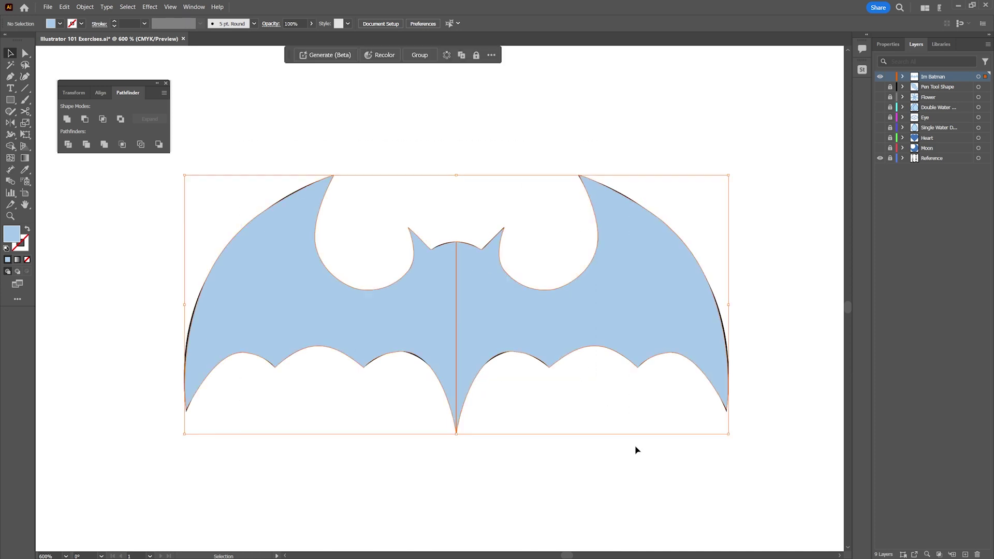
left_click(67, 120)
left_click(497, 164)
left_click_drag(484, 291, 502, 239)
key("ctrl+z")
key("ctrl+z")
key("ctrl+z")
left_click_drag(355, 288, 626, 289)
left_click(637, 392)
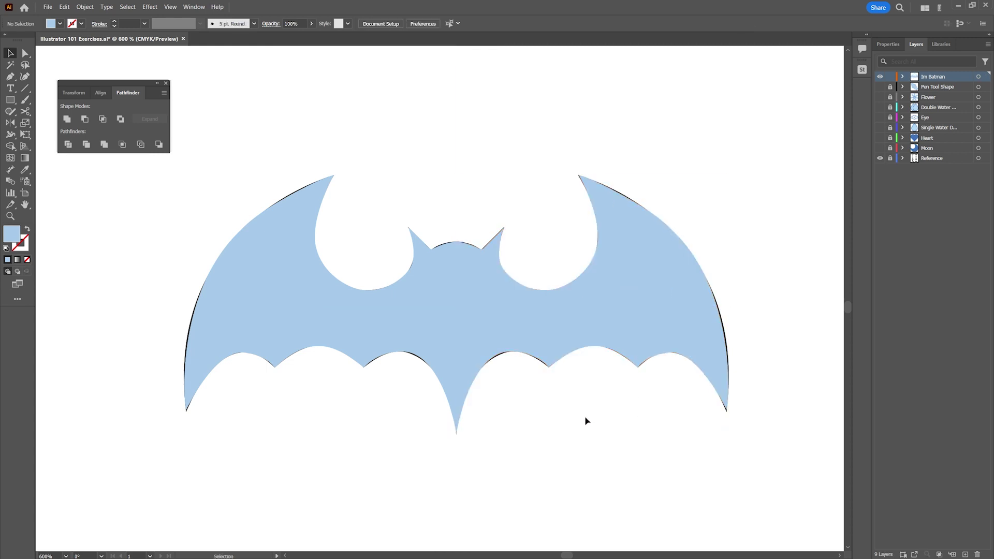
Select both paths in the Im Batman layer and group them into one bat
left_click(904, 77)
left_click(946, 95)
left_click(947, 86, "shift")
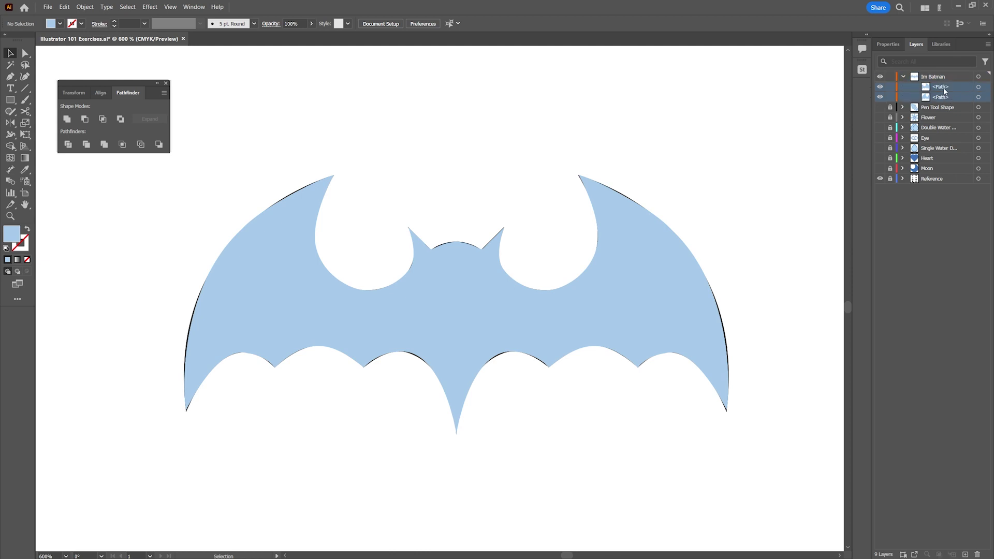
left_click_drag(598, 458, 433, 149)
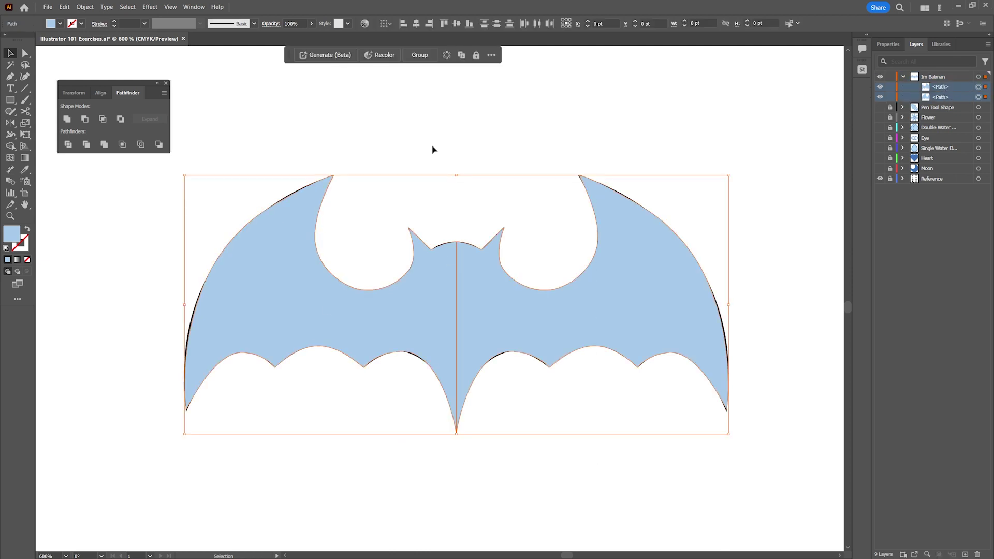
left_click(421, 55)
Zoom out and move the grouped blue bat just below the black reference
left_click(564, 374)
left_click_drag(493, 337, 461, 395)
left_click(399, 519)
key("ctrl+minus")
key("ctrl+minus")
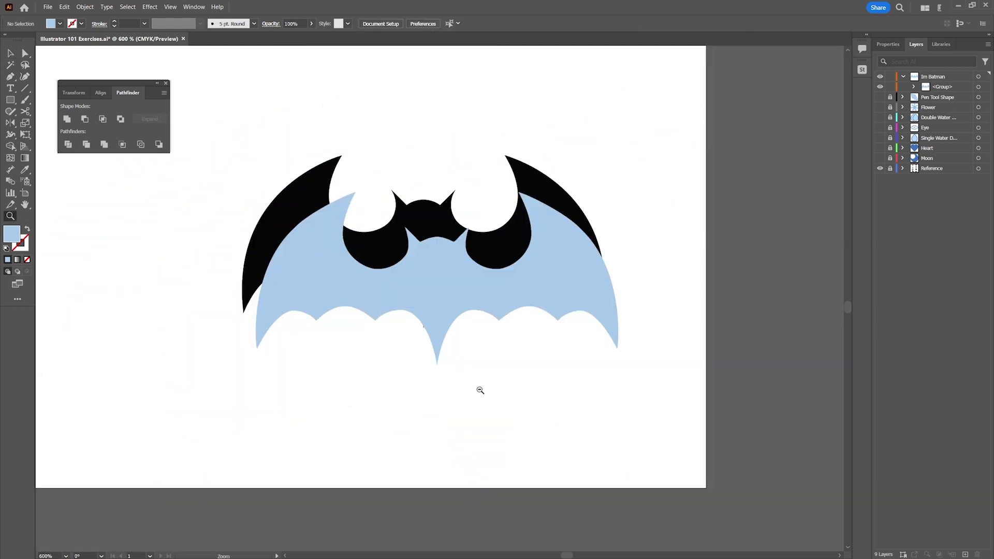
left_click_drag(414, 222, 396, 305)
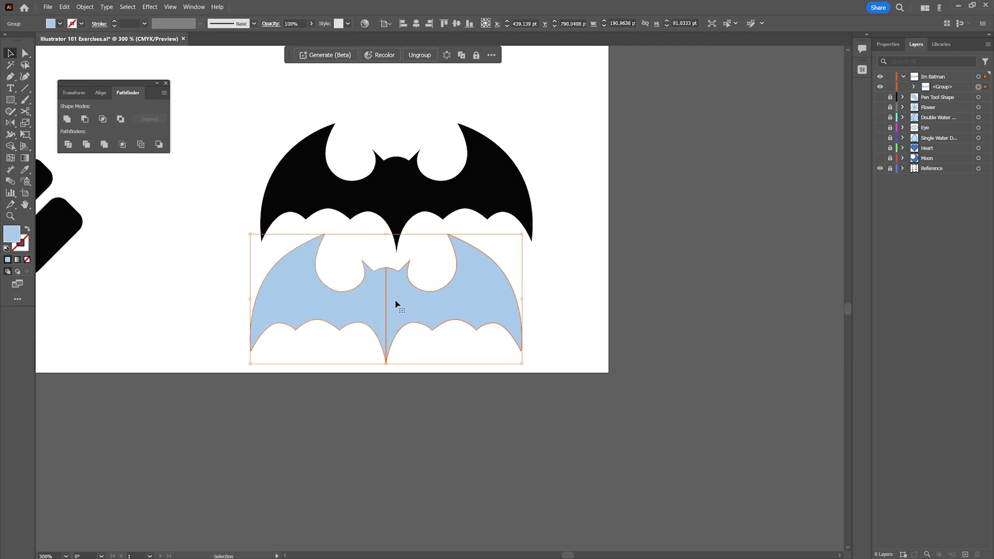